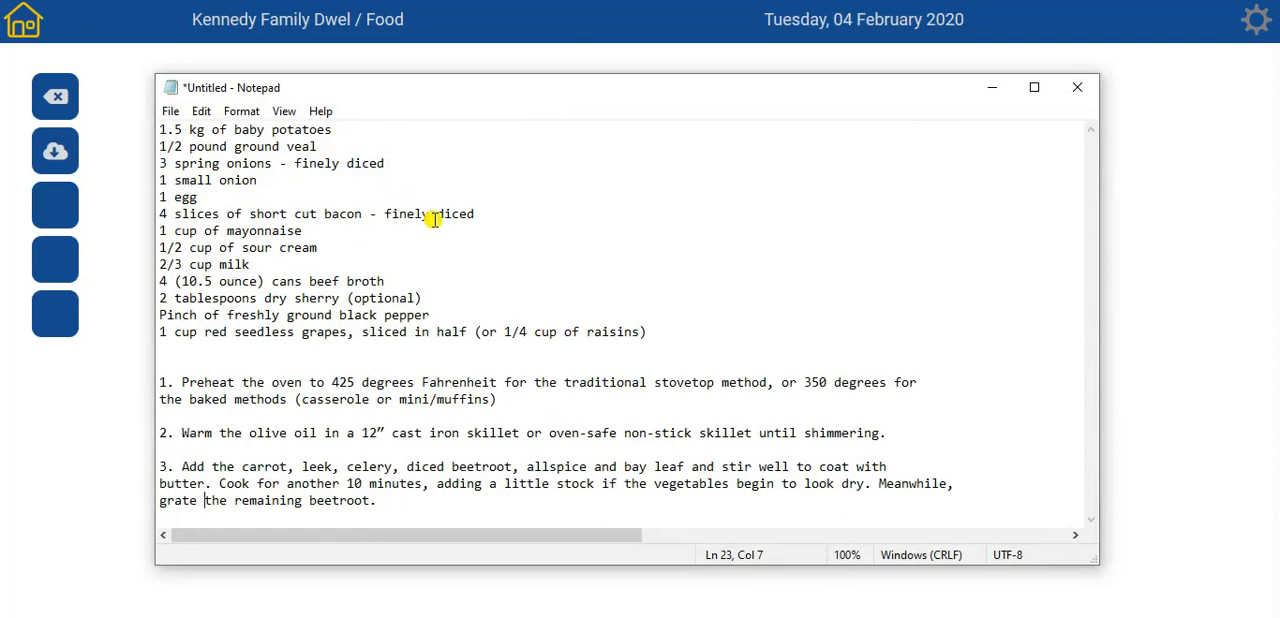
- Copy "baby potatoes" from the first ingredient line of the Notepad recipe text and minimize Notepad
{"action": "left_click_drag", "start_coordinate": [160, 130], "coordinate": [460, 128]}
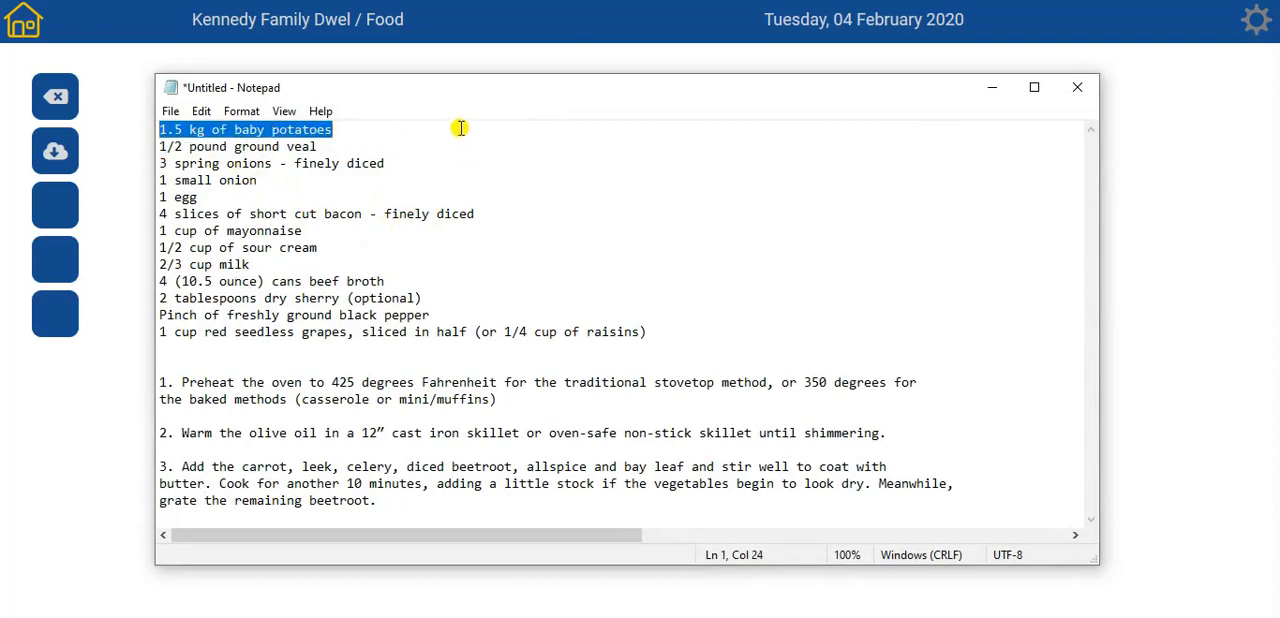
{"action": "left_click", "coordinate": [446, 146]}
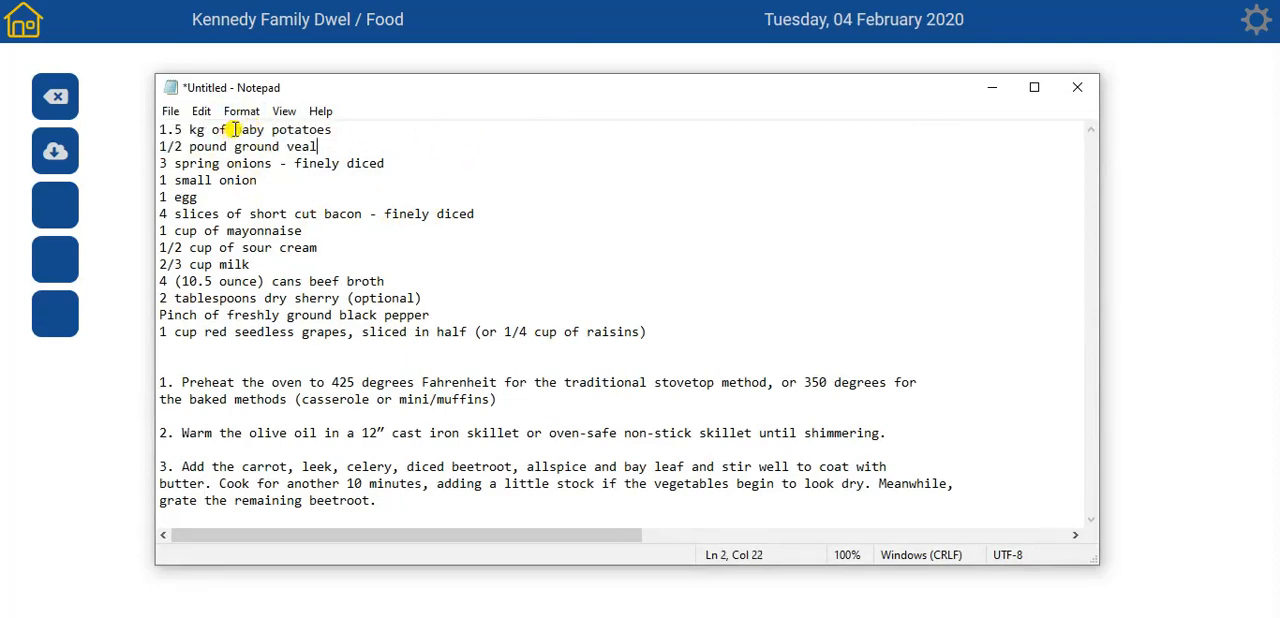
{"action": "left_click_drag", "start_coordinate": [234, 129], "coordinate": [372, 128]}
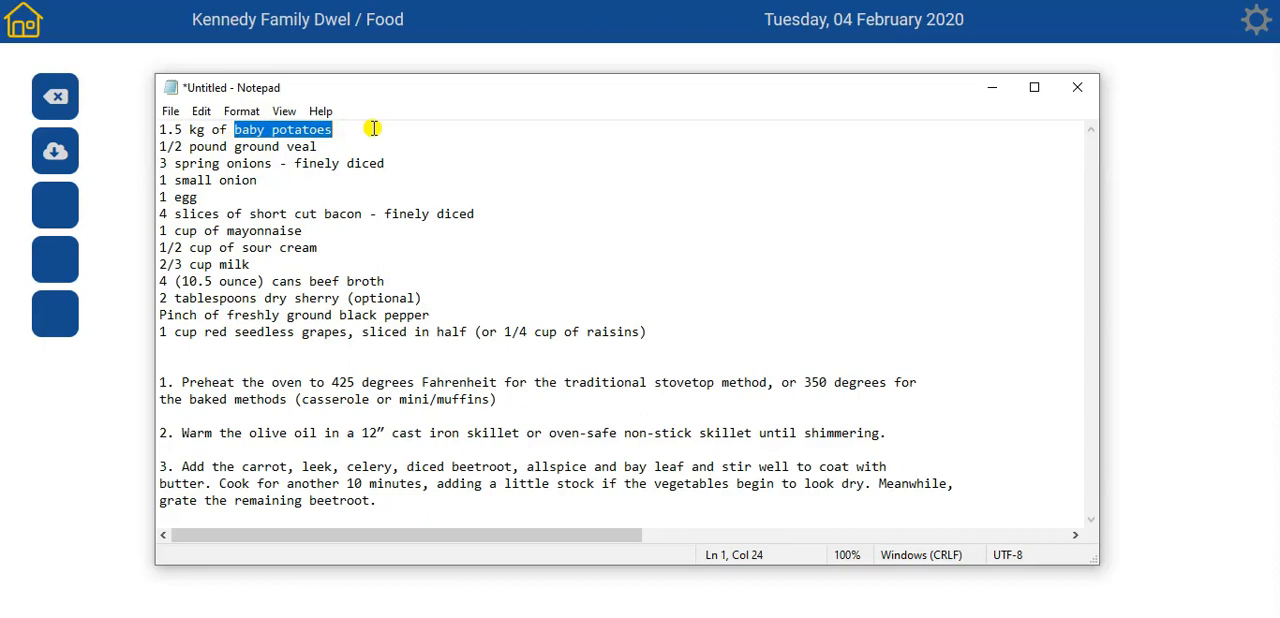
{"action": "left_click", "coordinate": [992, 88]}
- Open the Demo Recipe for editing and dismiss the notice about the default number of servings
{"action": "left_click", "coordinate": [941, 137]}
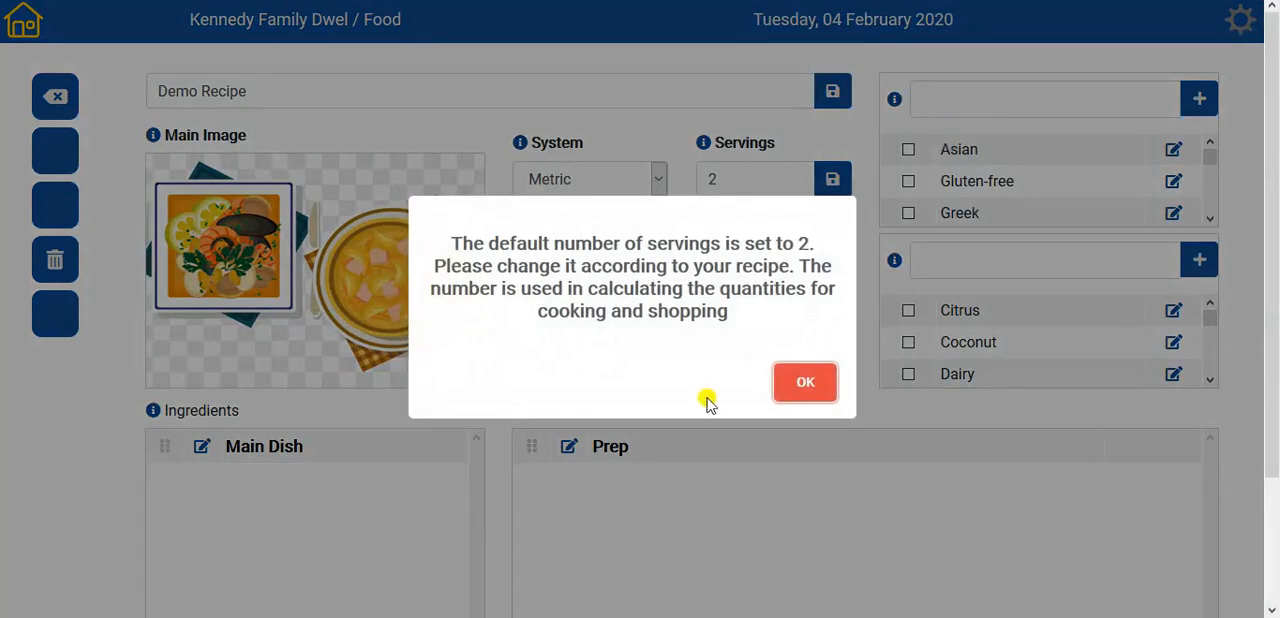
{"action": "left_click", "coordinate": [795, 383]}
{"action": "scroll", "coordinate": [466, 434], "scroll_direction": "down", "scroll_amount": 3}
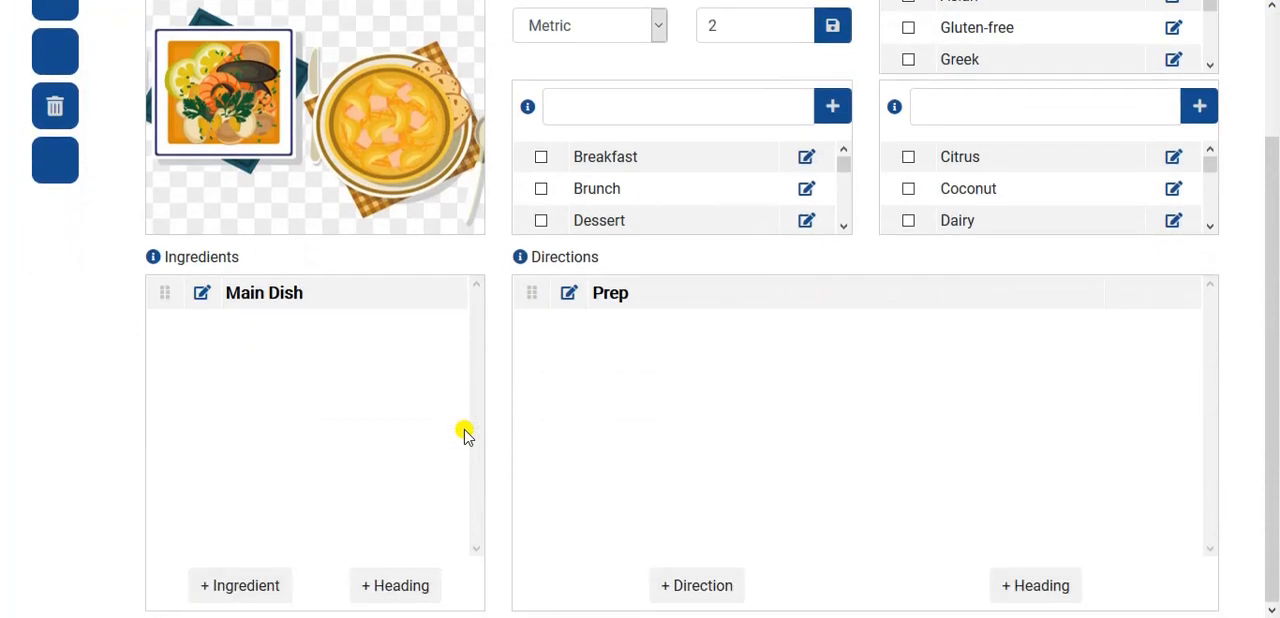
- Add baby potatoes as an ingredient under Main Dish with quantity 1.5 and measure Kilogram (Kg)
{"action": "left_click", "coordinate": [247, 590]}
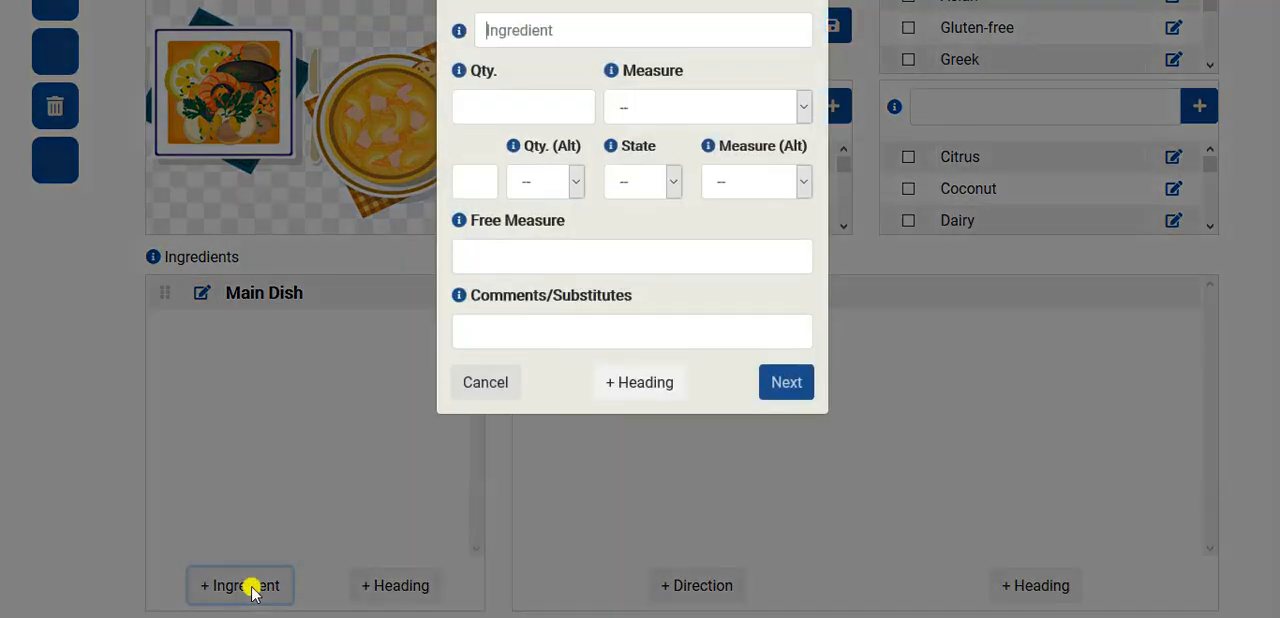
{"action": "type", "text": "baby potatoes"}
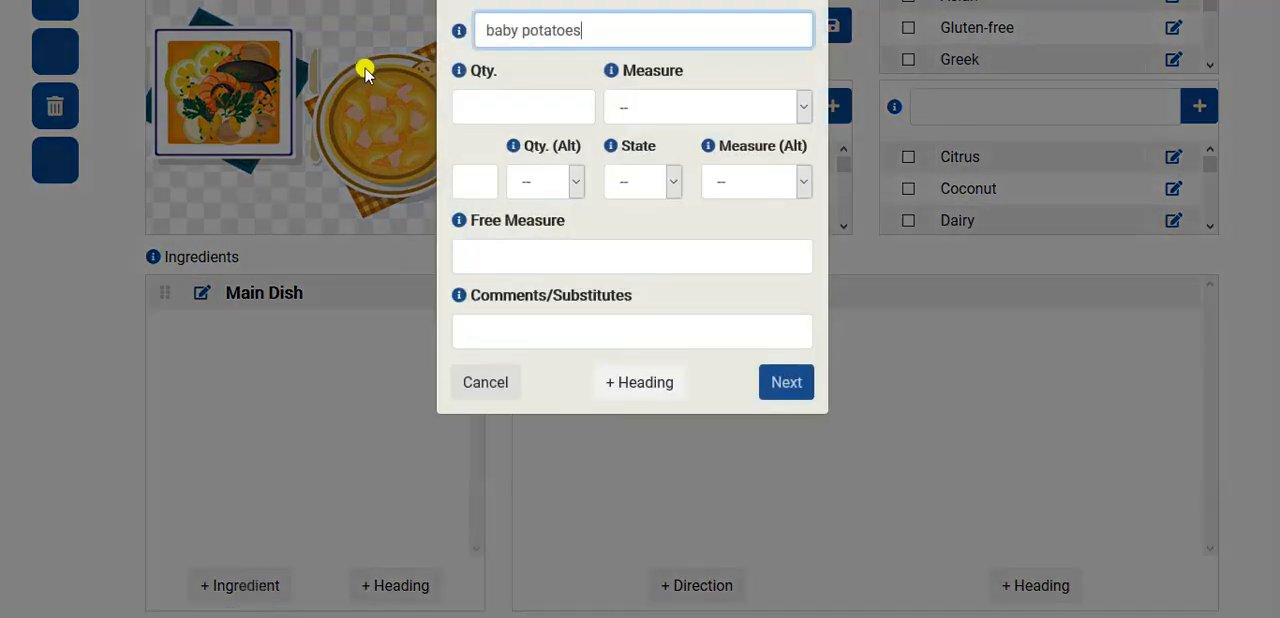
{"action": "left_click", "coordinate": [513, 105]}
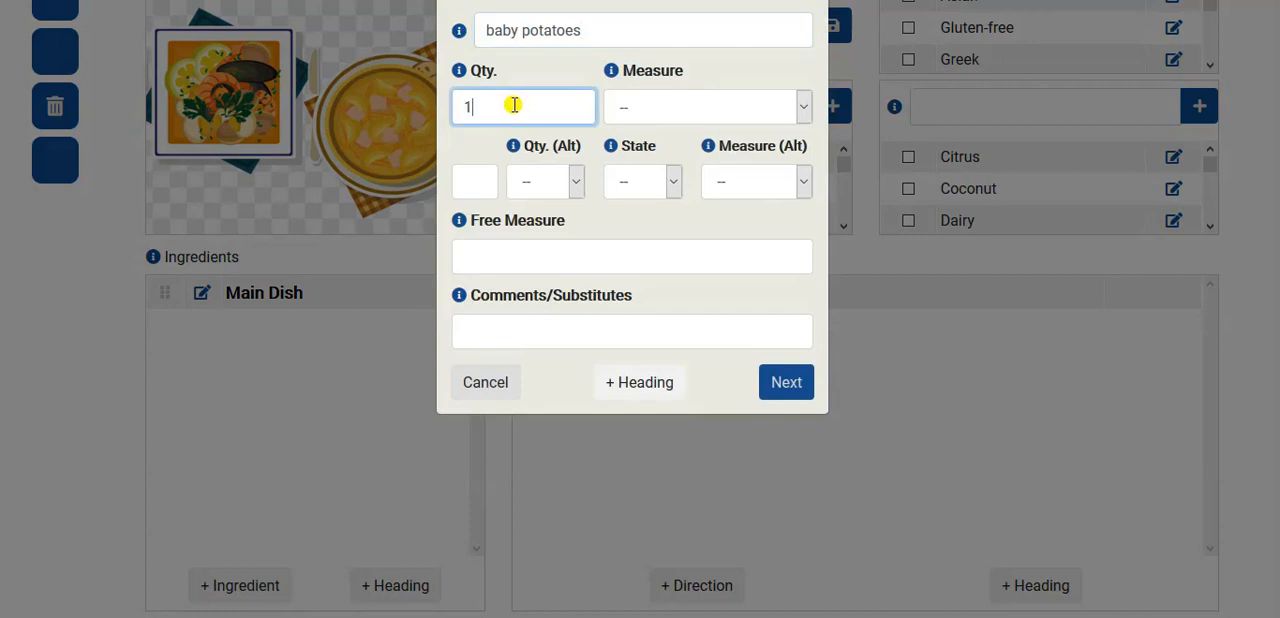
{"action": "left_click", "coordinate": [634, 106]}
{"action": "left_click", "coordinate": [640, 170]}
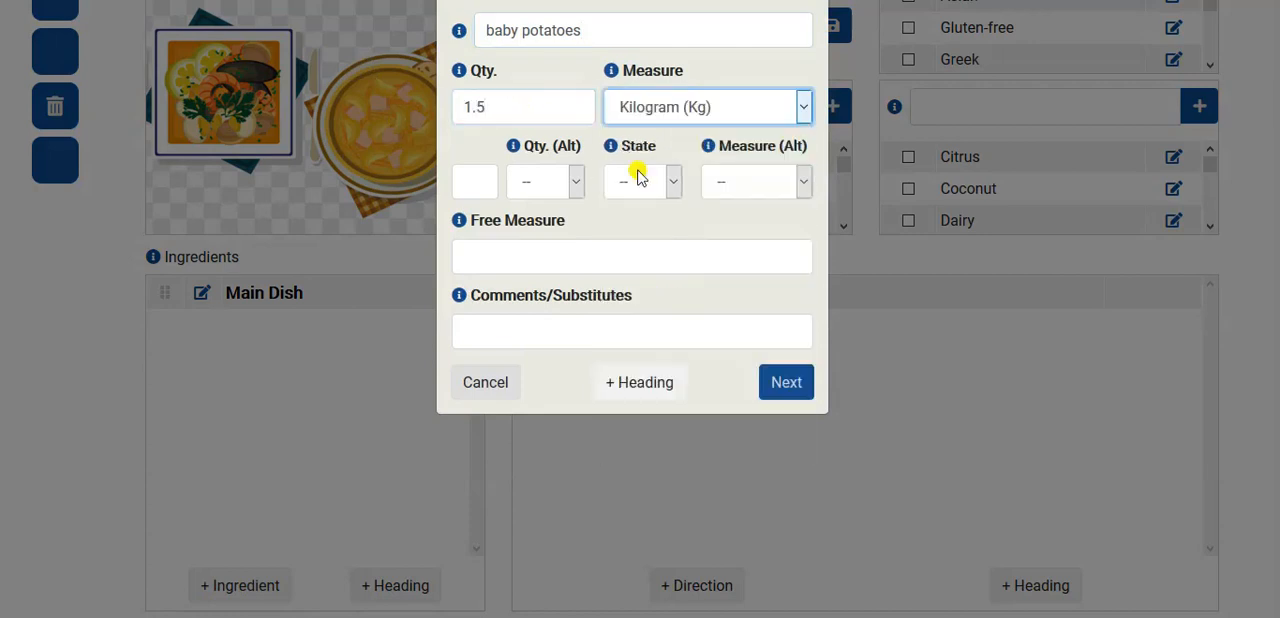
{"action": "left_click", "coordinate": [788, 388]}
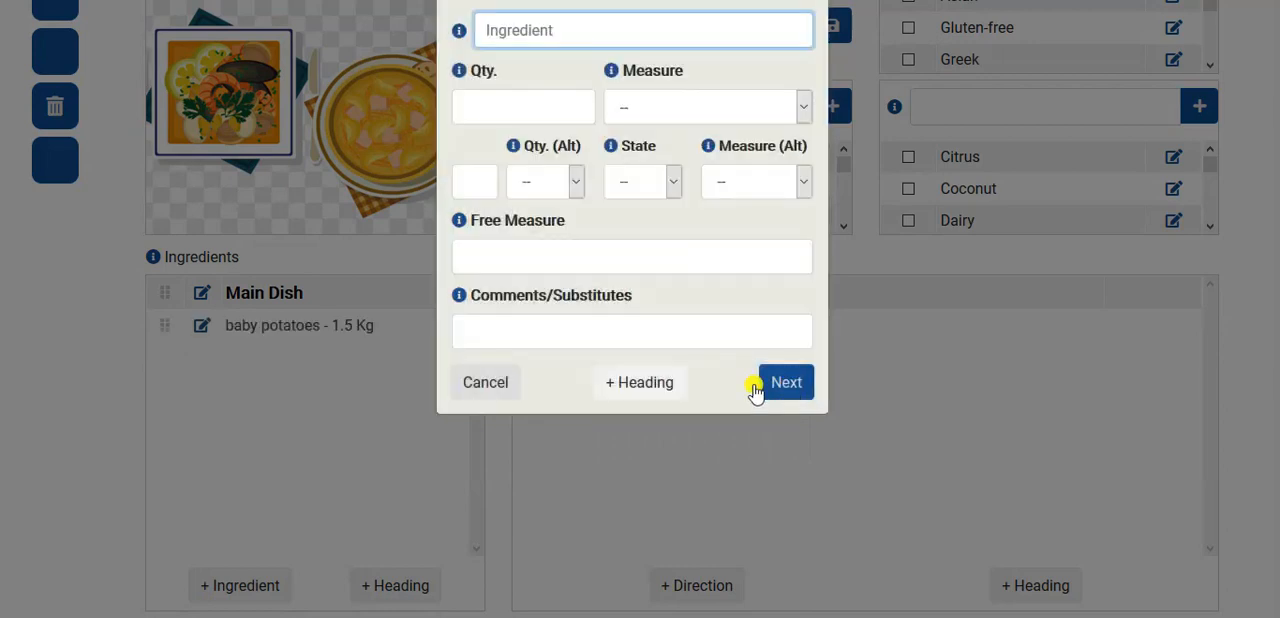
- Switch to Notepad, copy "ground veal" from the second ingredient line, and return to the ingredient form
{"action": "key", "text": "alt+Tab"}
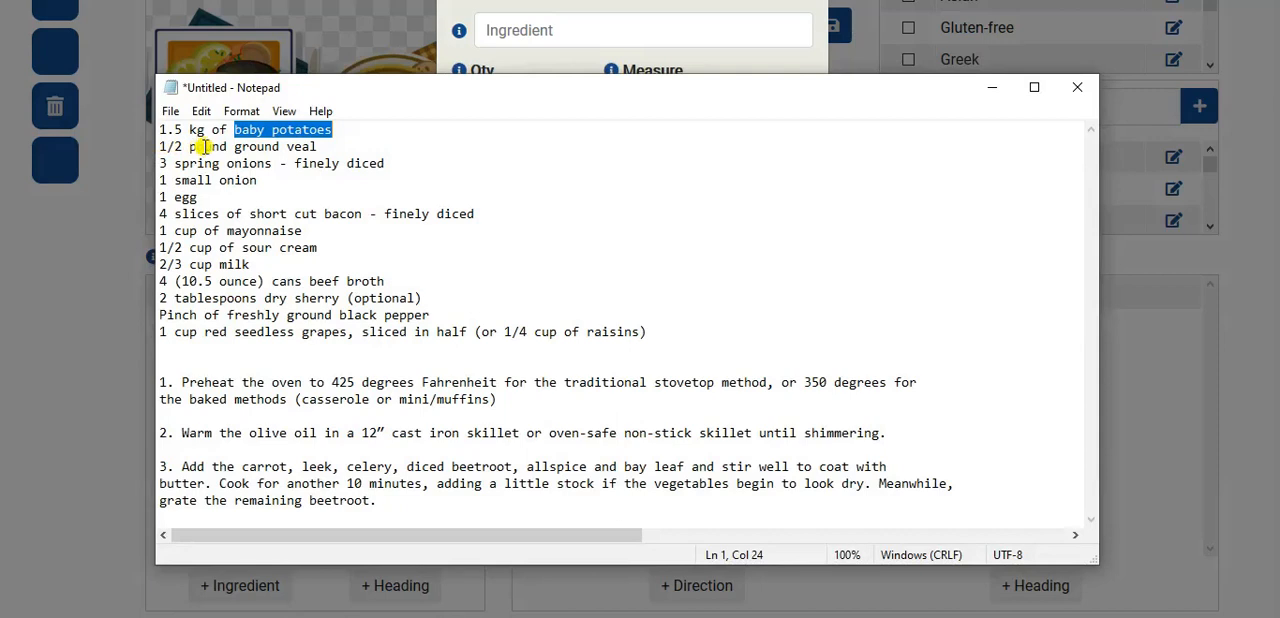
{"action": "left_click", "coordinate": [320, 146]}
{"action": "left_click_drag", "start_coordinate": [320, 146], "coordinate": [232, 146]}
{"action": "key", "text": "ctrl+c"}
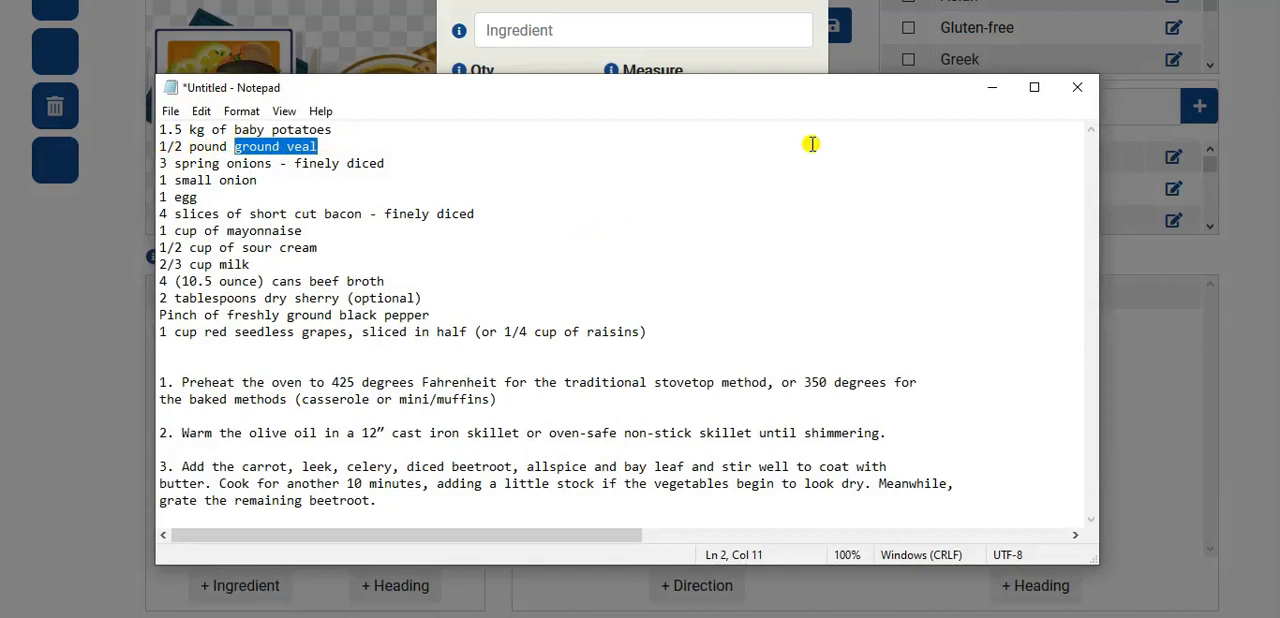
{"action": "left_click", "coordinate": [985, 90]}
- Add ground veal as the next ingredient with quantity 0.5 and measure Pound (Lb)
{"action": "key", "text": "ctrl+v"}
{"action": "key", "text": "Tab"}
{"action": "left_click", "coordinate": [494, 110]}
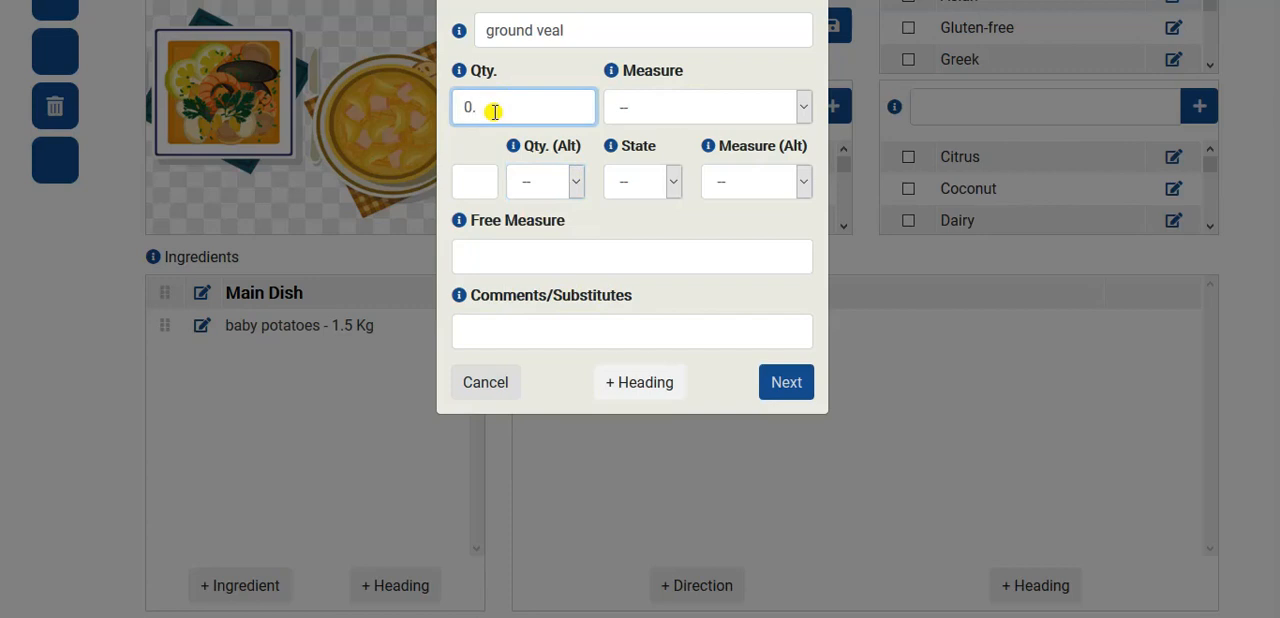
{"action": "left_click", "coordinate": [657, 112]}
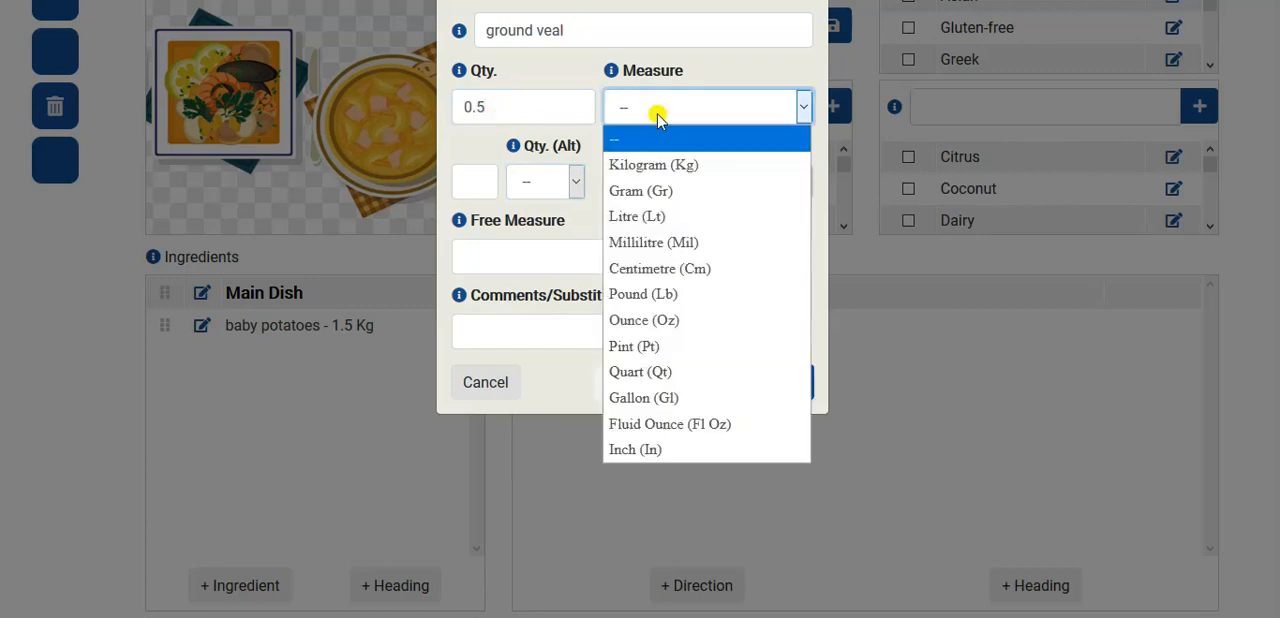
{"action": "left_click", "coordinate": [663, 294]}
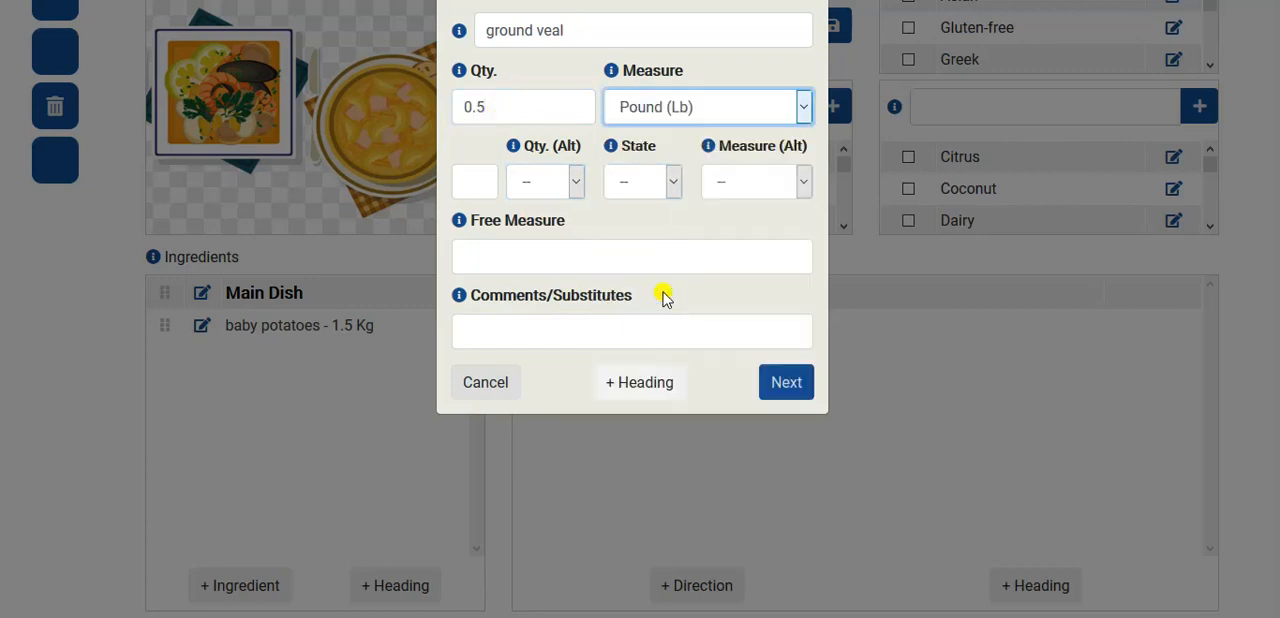
{"action": "left_click", "coordinate": [782, 384]}
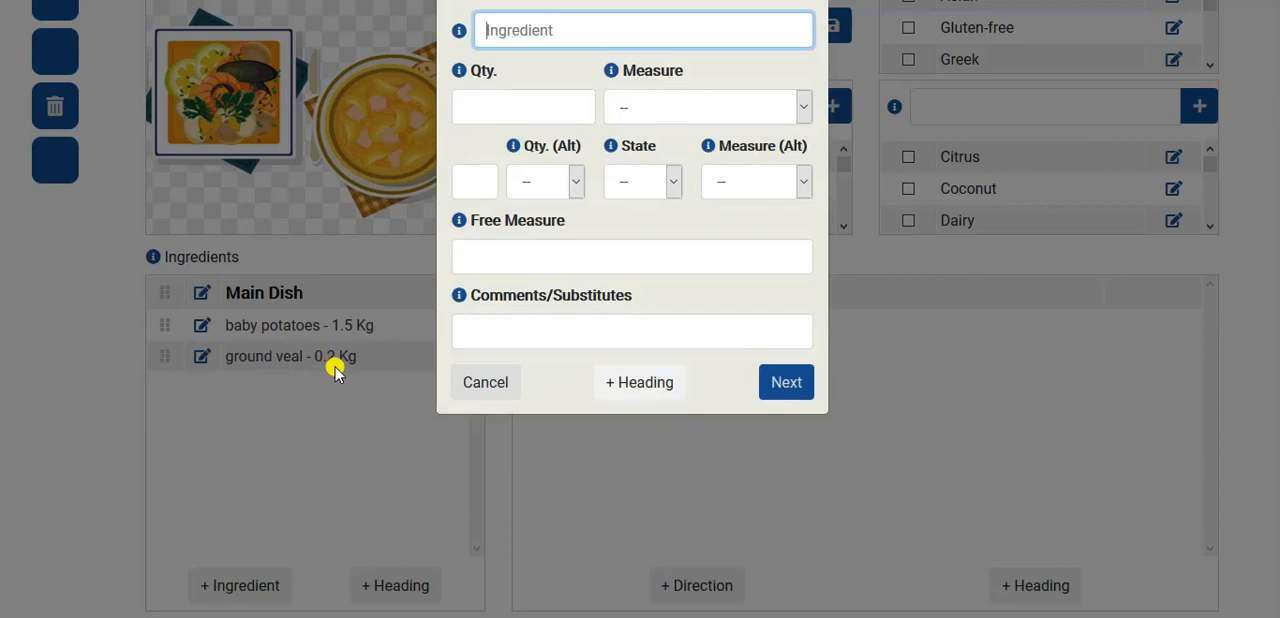
- Switch to Notepad, copy "spring onions" without the "finely diced" note, and return to the ingredient form
{"action": "left_click", "coordinate": [480, 373]}
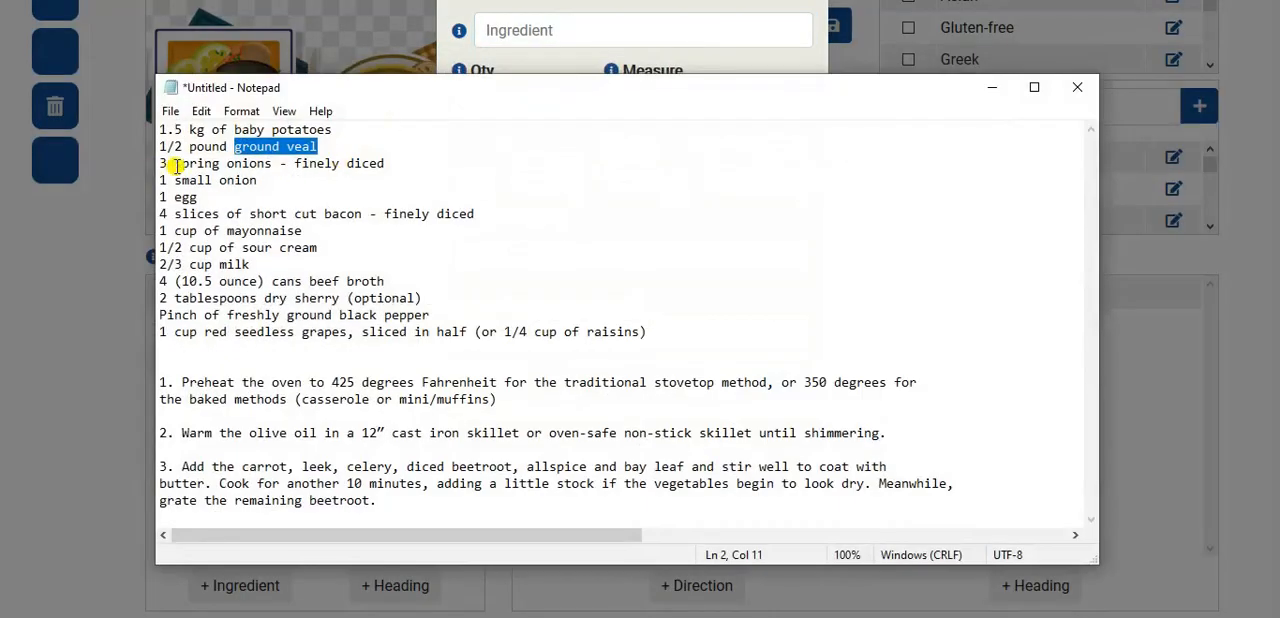
{"action": "left_click_drag", "start_coordinate": [159, 164], "coordinate": [441, 158]}
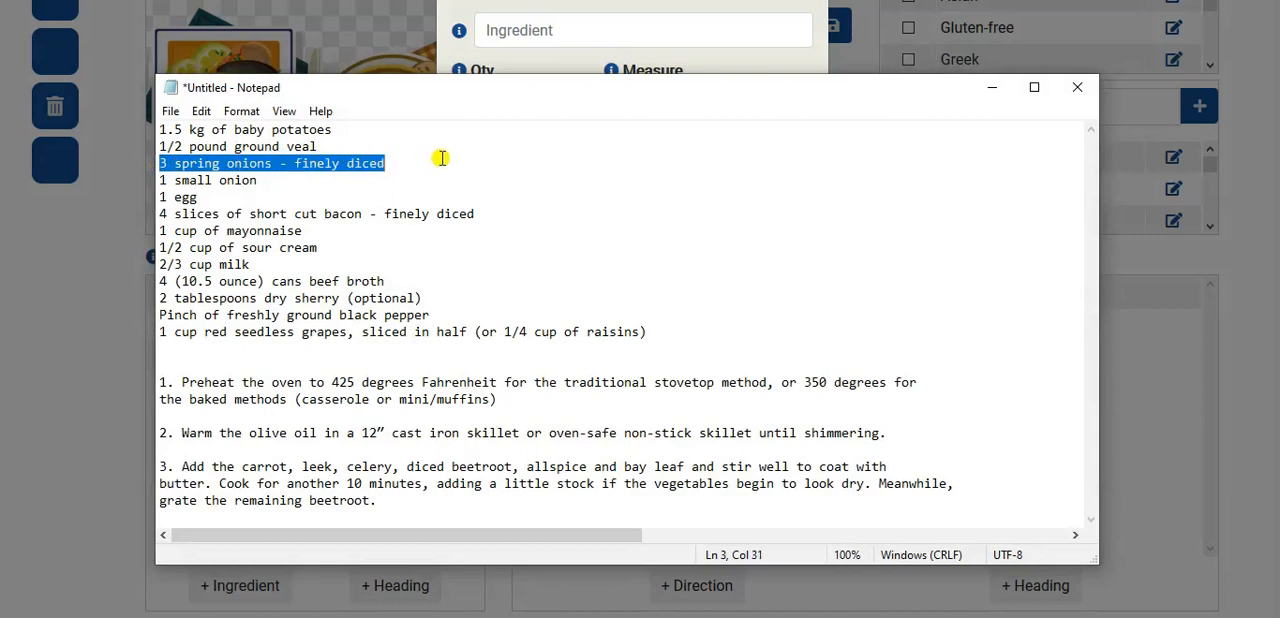
{"action": "left_click", "coordinate": [299, 164]}
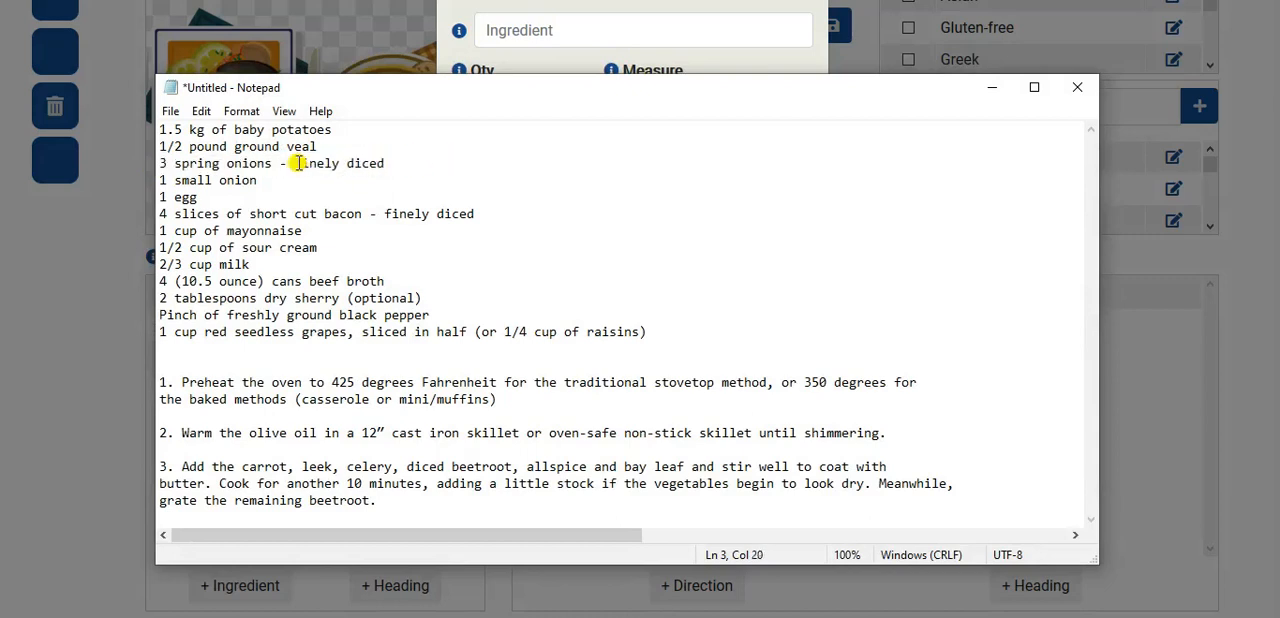
{"action": "left_click_drag", "start_coordinate": [297, 163], "coordinate": [408, 165]}
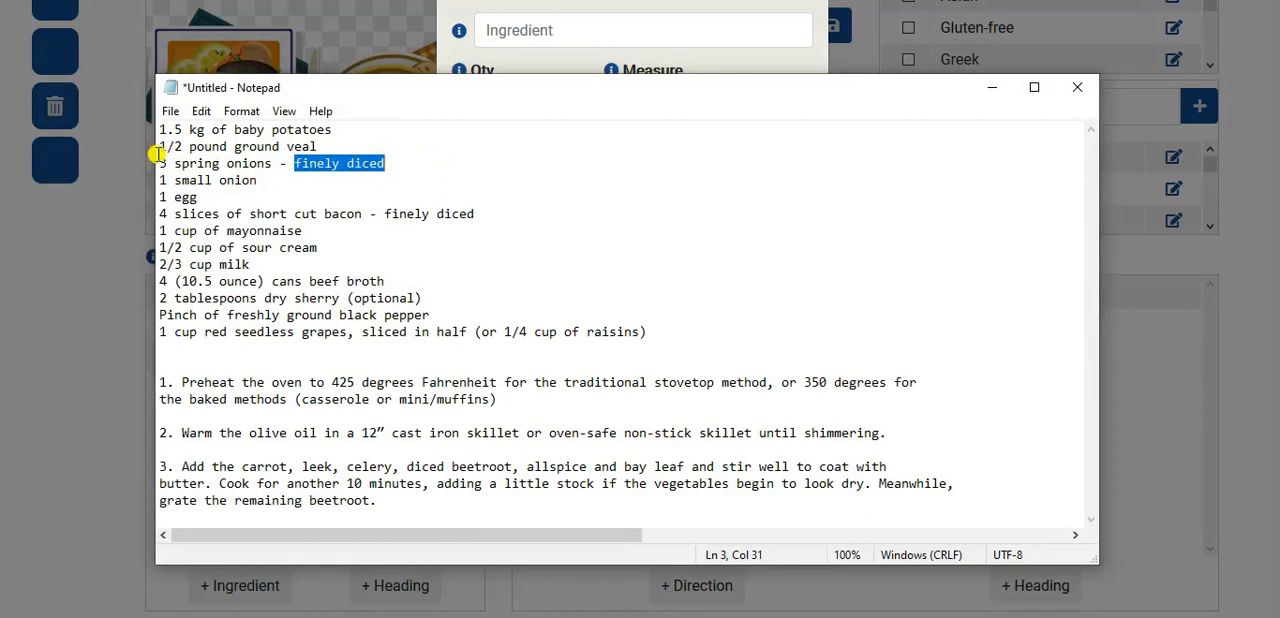
{"action": "left_click_drag", "start_coordinate": [173, 163], "coordinate": [274, 163]}
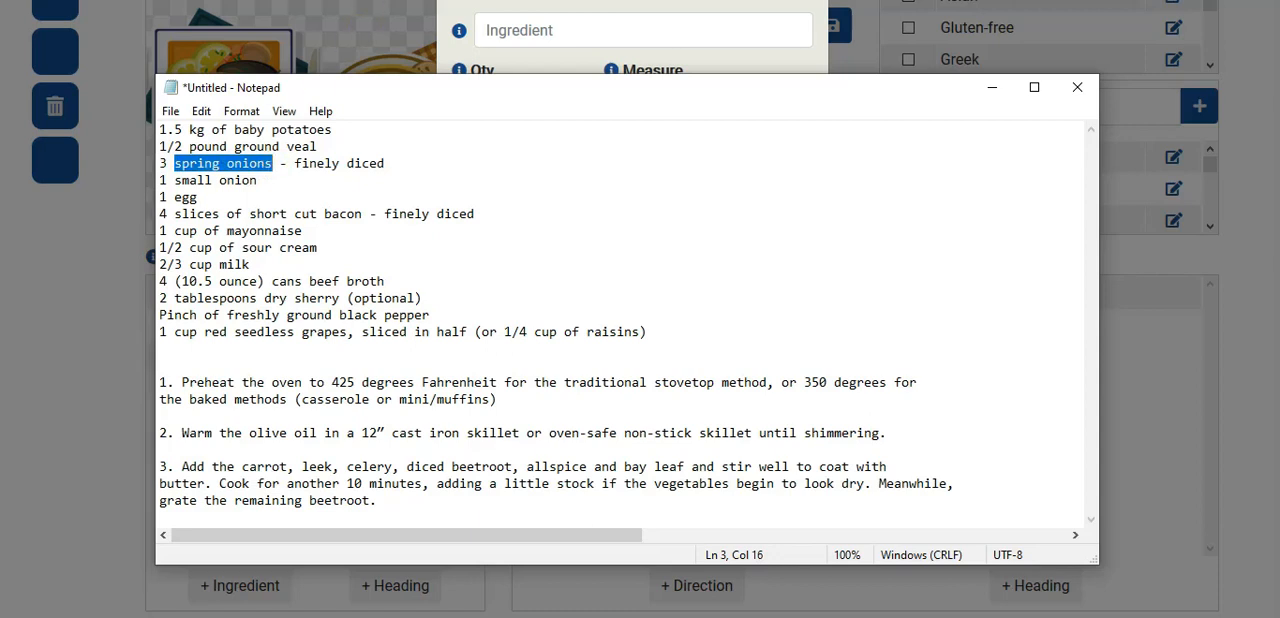
{"action": "key", "text": "ctrl+c"}
{"action": "key", "text": "alt+Tab"}
- Add spring onions as an ingredient with a free measure of 3, and close the ingredient form
{"action": "key", "text": "ctrl+v"}
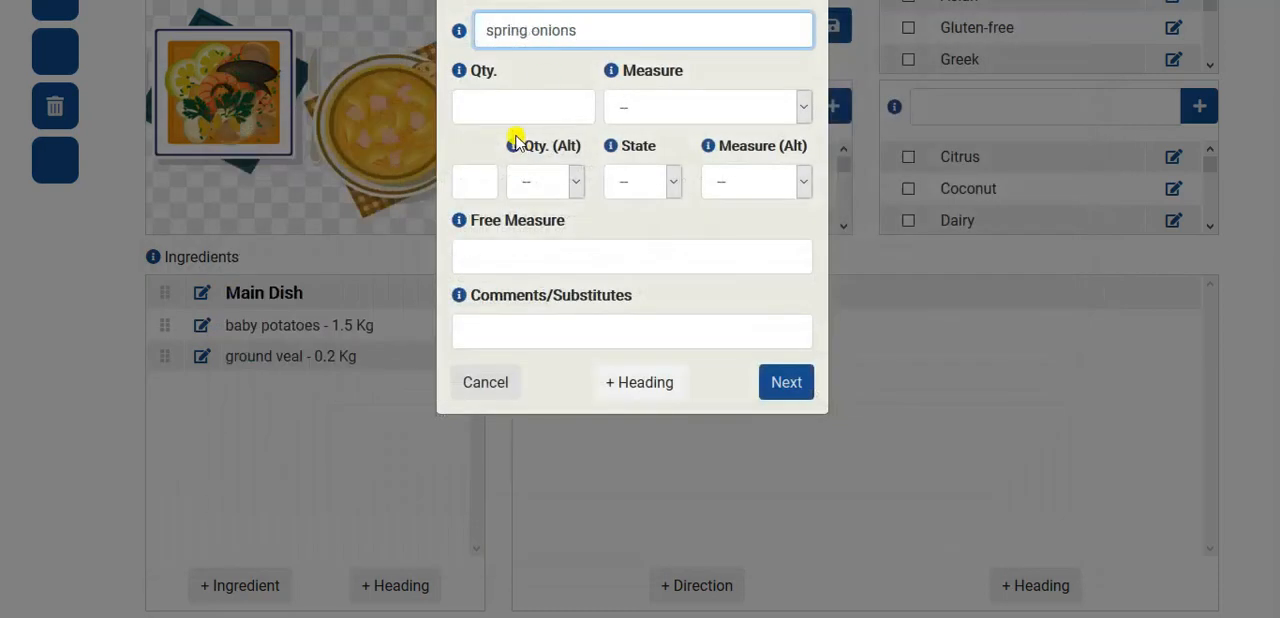
{"action": "left_click", "coordinate": [481, 254]}
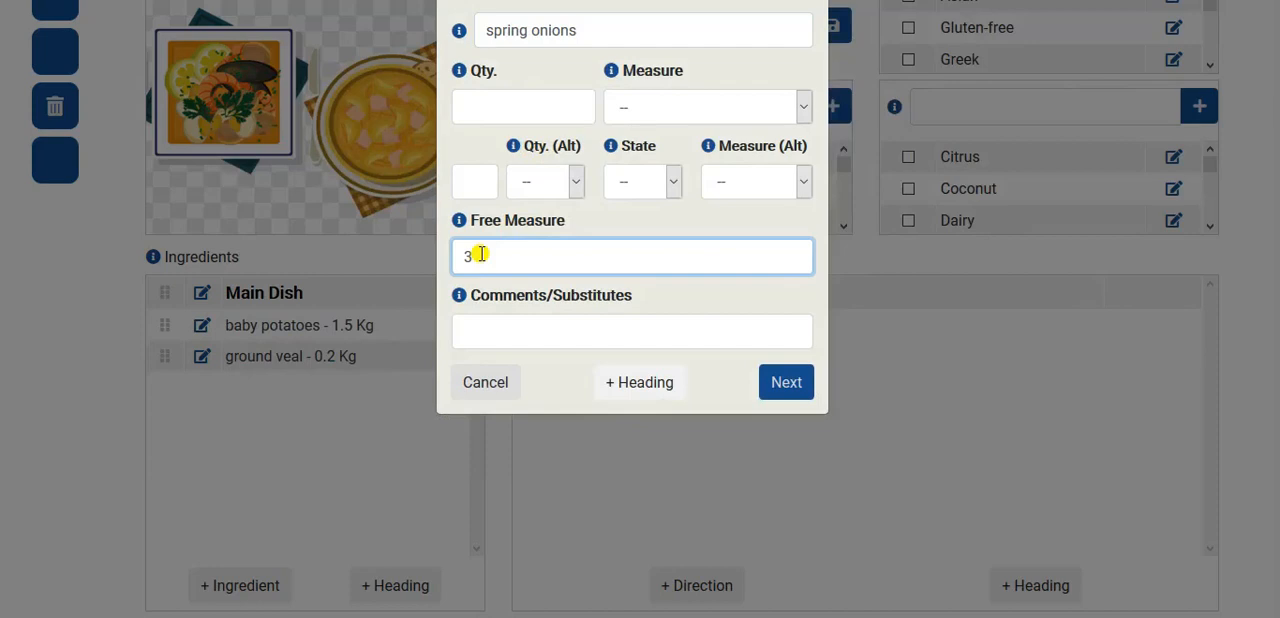
{"action": "left_click", "coordinate": [783, 383]}
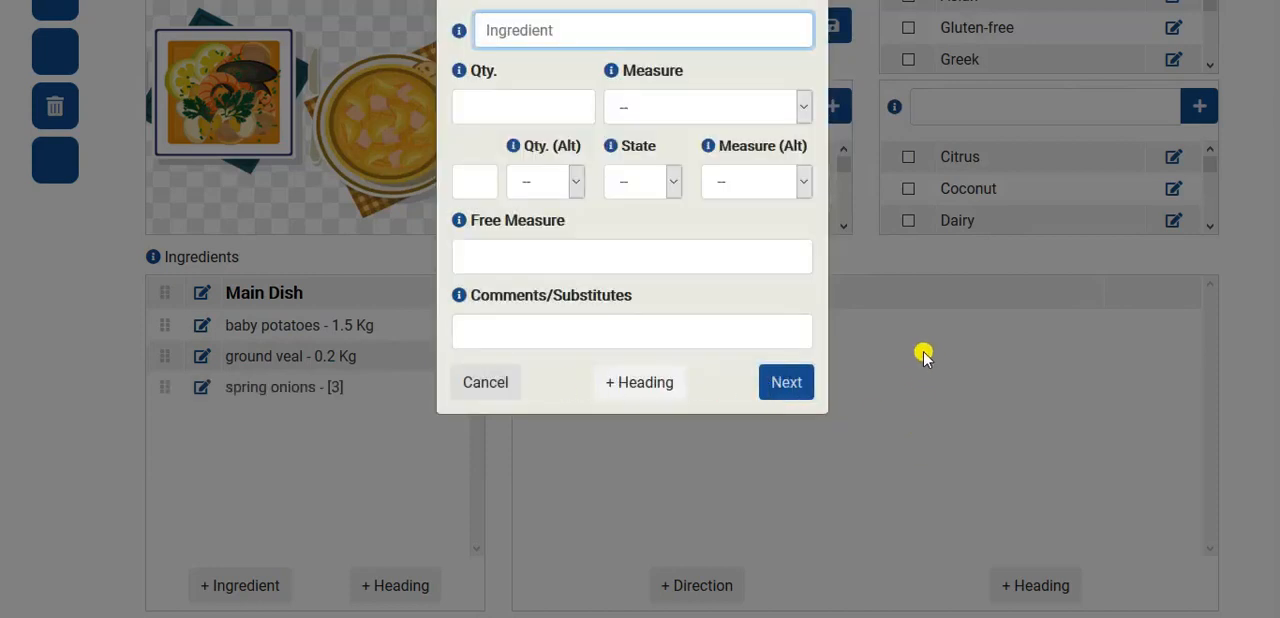
{"action": "left_click", "coordinate": [486, 386]}
- Add the direction "finely chop the spring onions" under Prep and close the direction form
{"action": "left_click", "coordinate": [684, 588]}
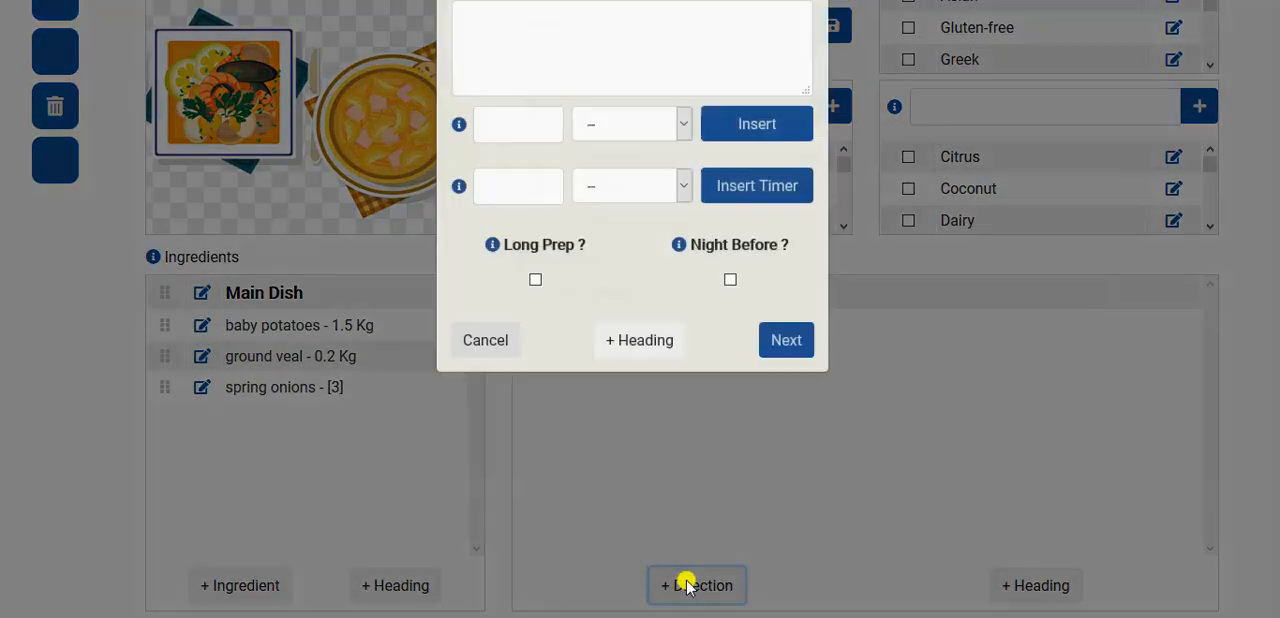
{"action": "type", "text": "fi"}
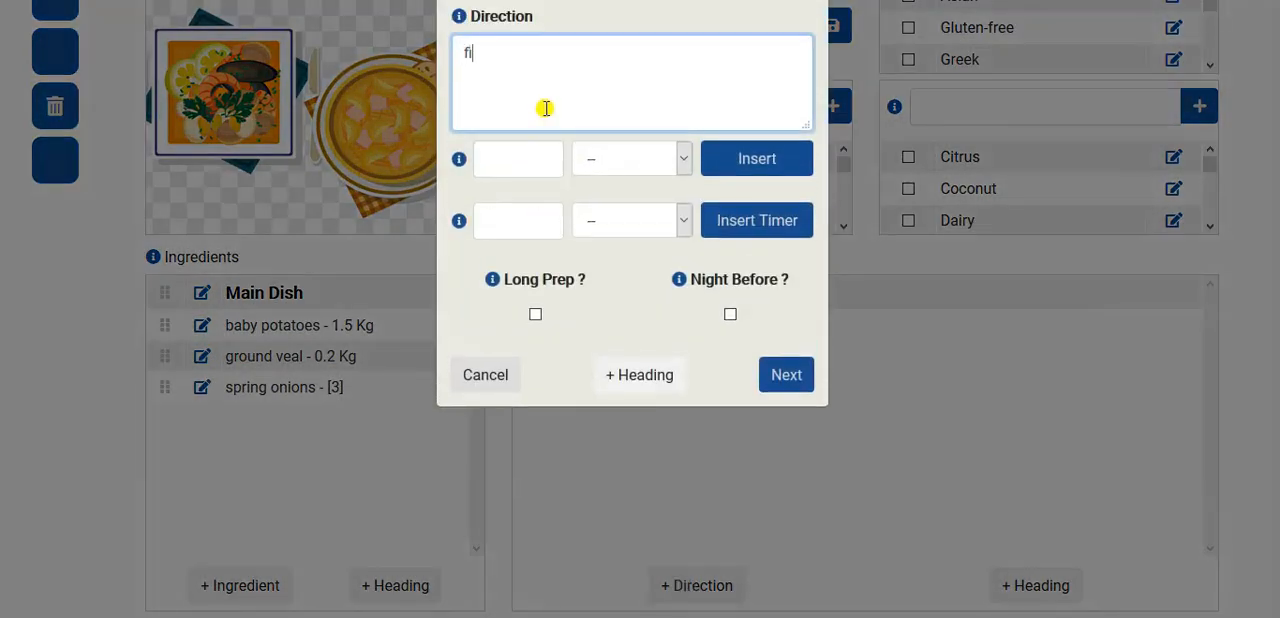
{"action": "type", "text": "nely chop the spring onions"}
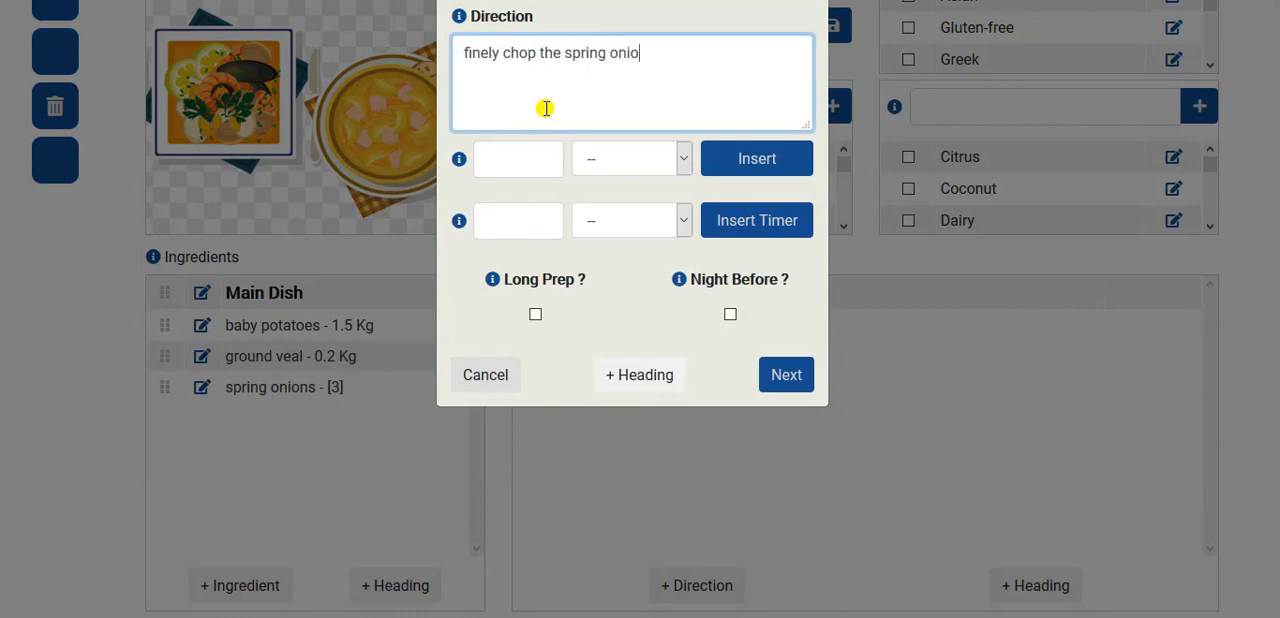
{"action": "left_click", "coordinate": [790, 376]}
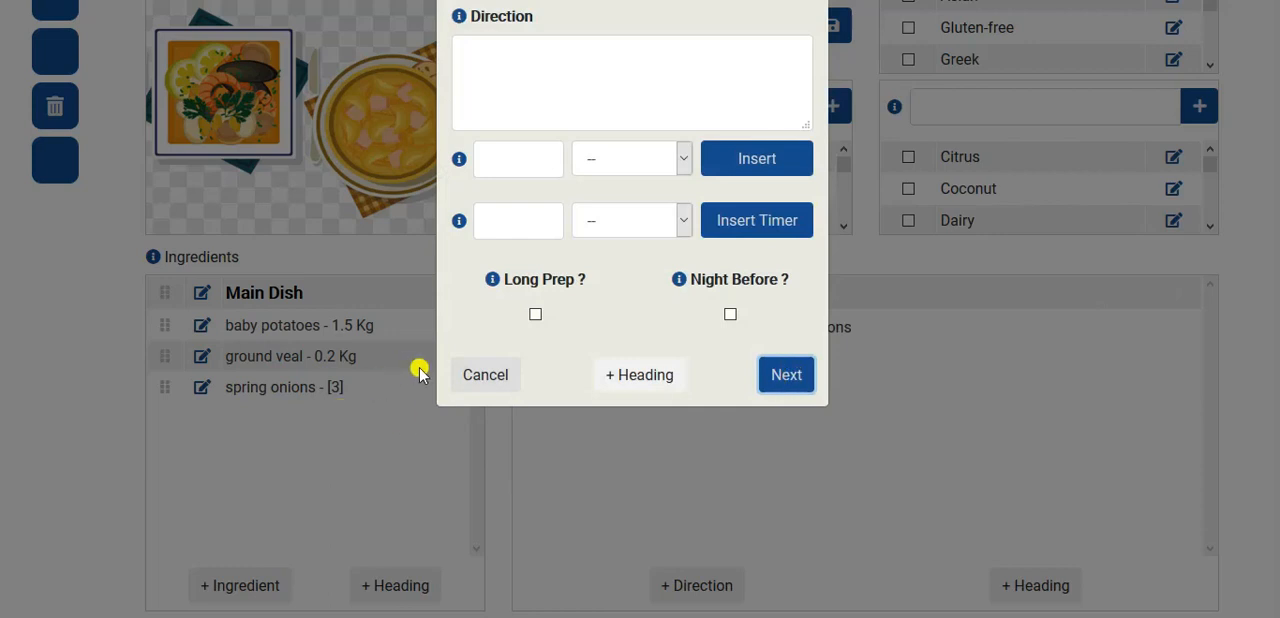
{"action": "left_click", "coordinate": [474, 382]}
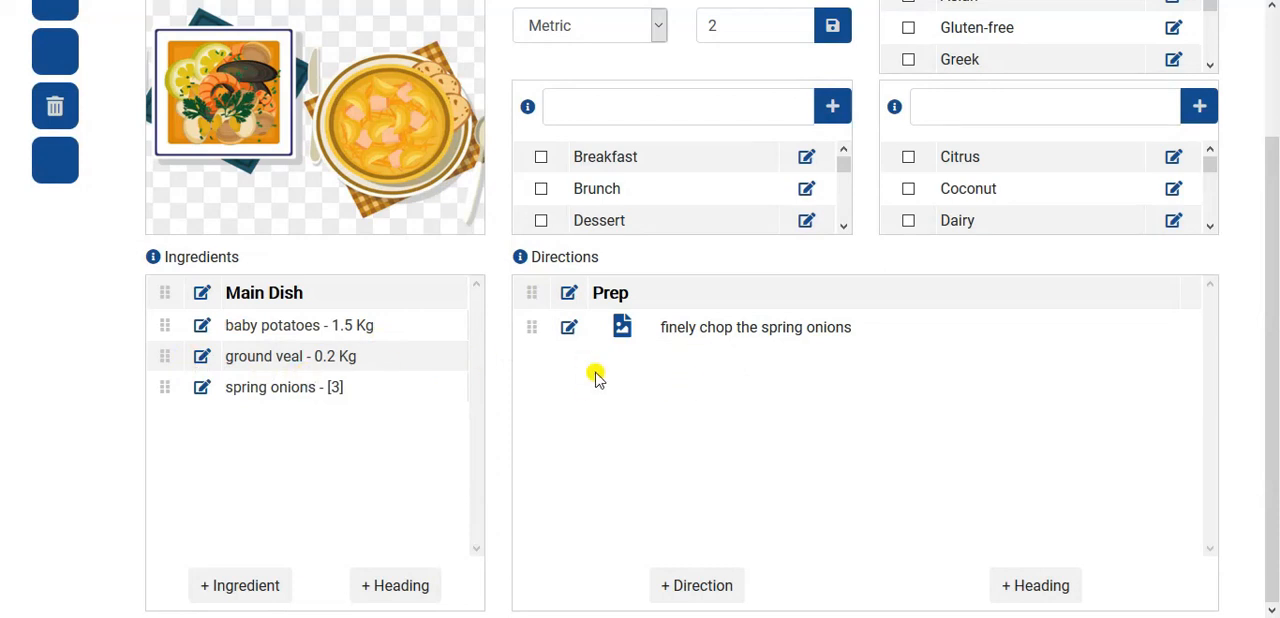
- Switch to Notepad, copy "onion" from the "1 small onion" line, and return to the recipe
{"action": "key", "text": "alt+Tab"}
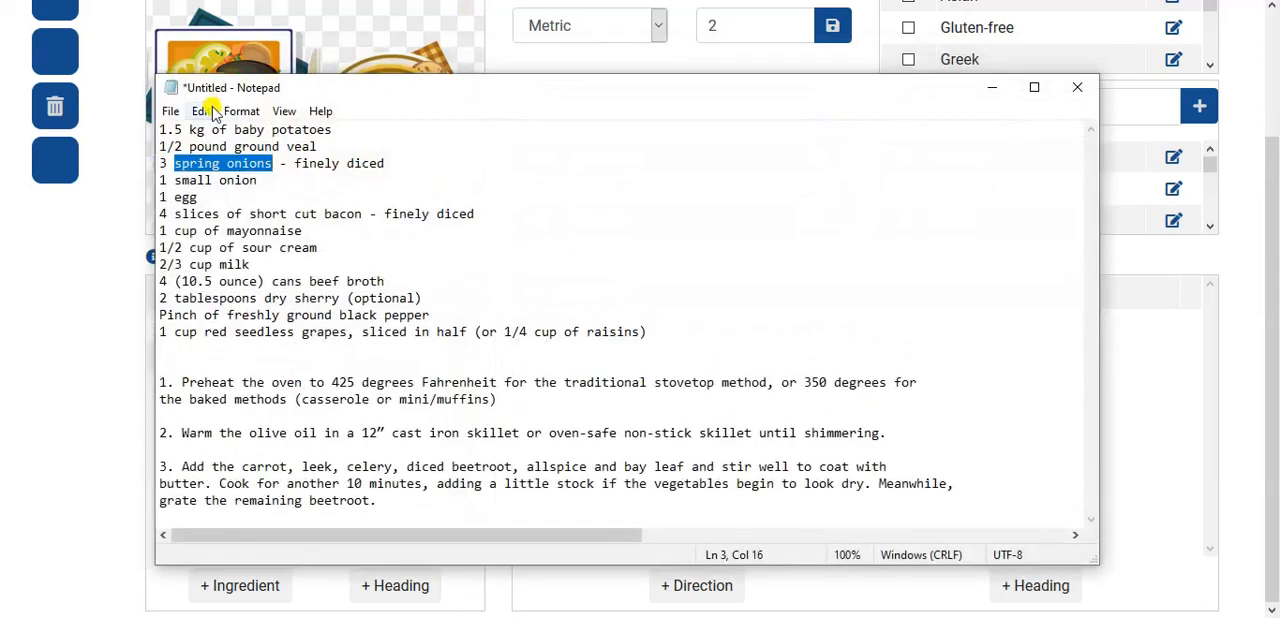
{"action": "left_click", "coordinate": [174, 180]}
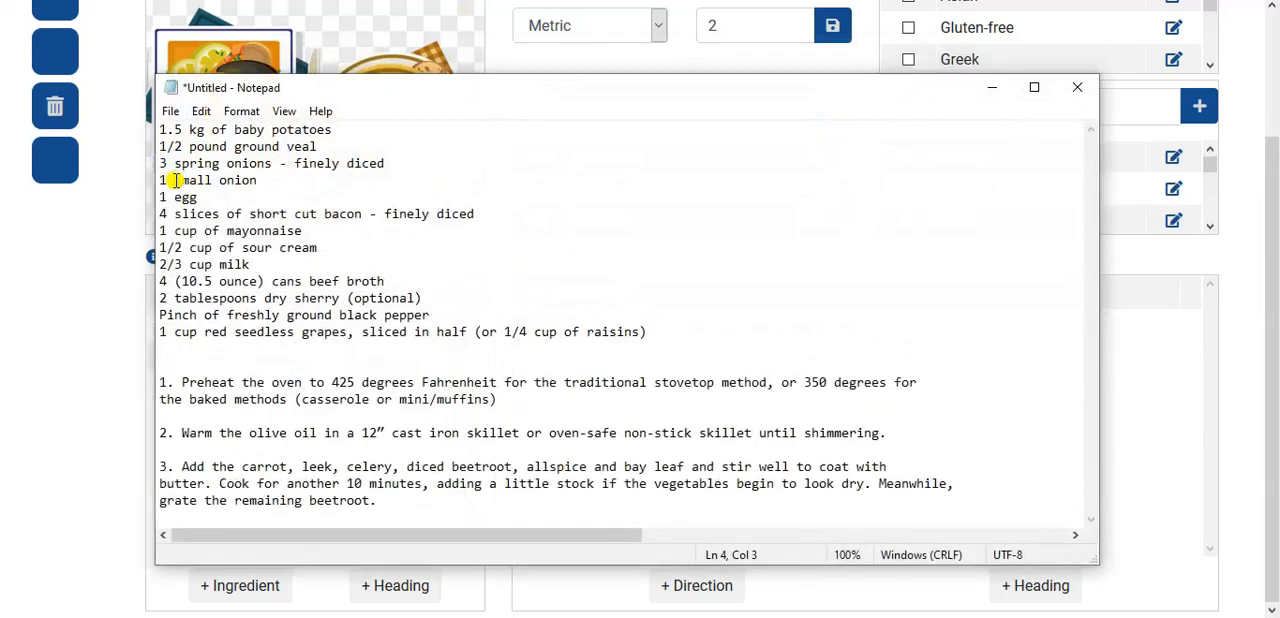
{"action": "left_click_drag", "start_coordinate": [221, 180], "coordinate": [272, 184]}
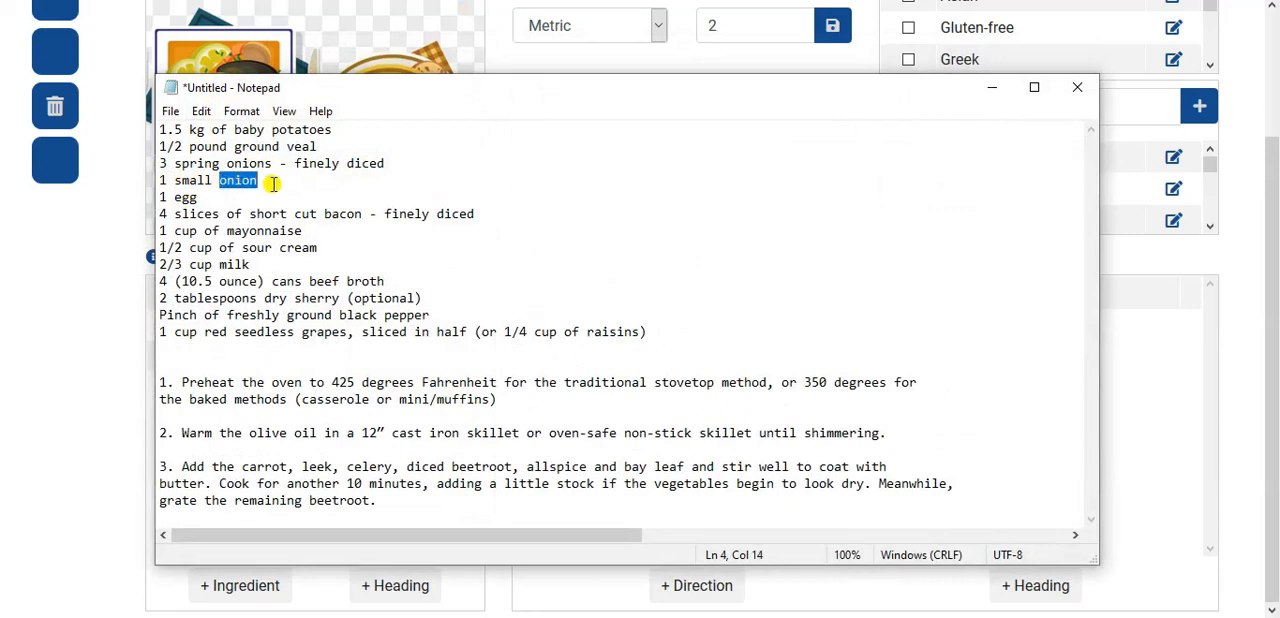
{"action": "key", "text": "alt+Tab"}
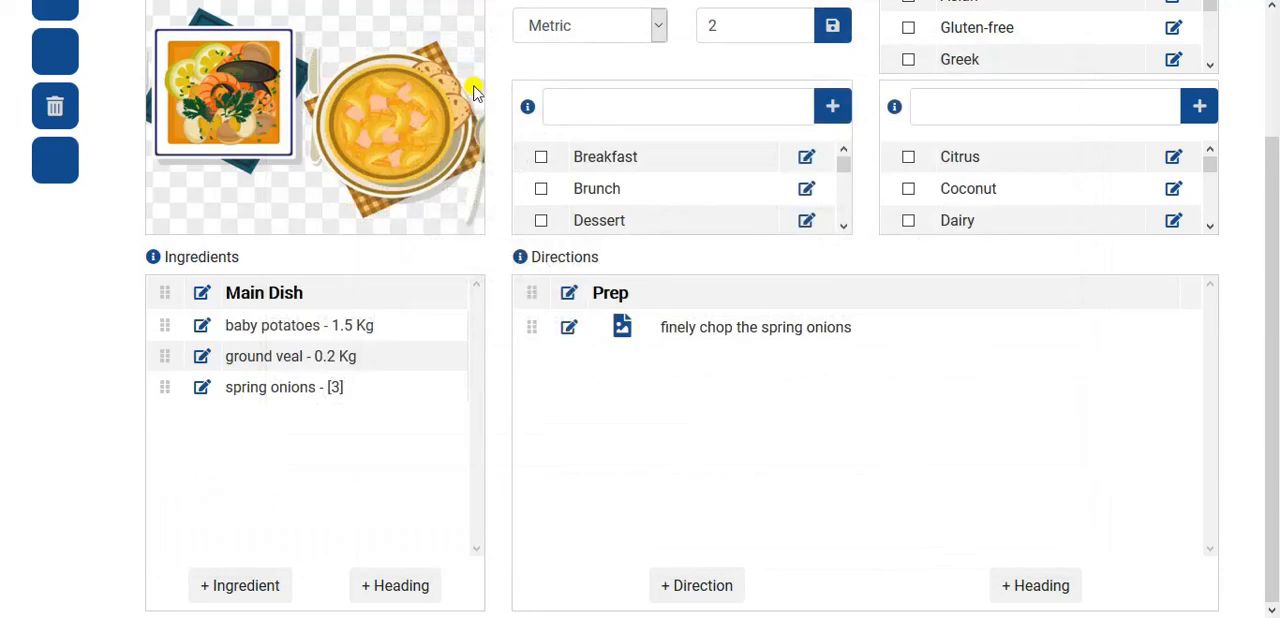
- Add the copied "onion" as an ingredient with a free measure of 1 and the comment "small", and close the ingredient form
{"action": "left_click", "coordinate": [232, 582]}
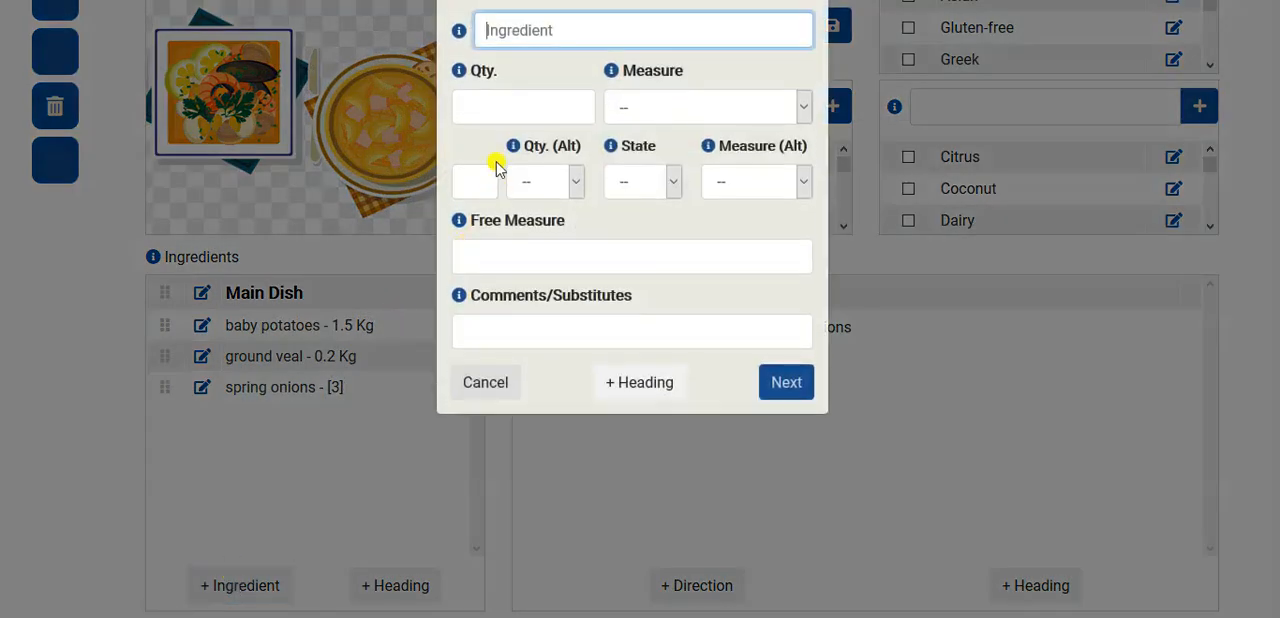
{"action": "key", "text": "ctrl+v"}
{"action": "left_click", "coordinate": [486, 244]}
{"action": "left_click", "coordinate": [498, 325]}
{"action": "type", "text": "sma"}
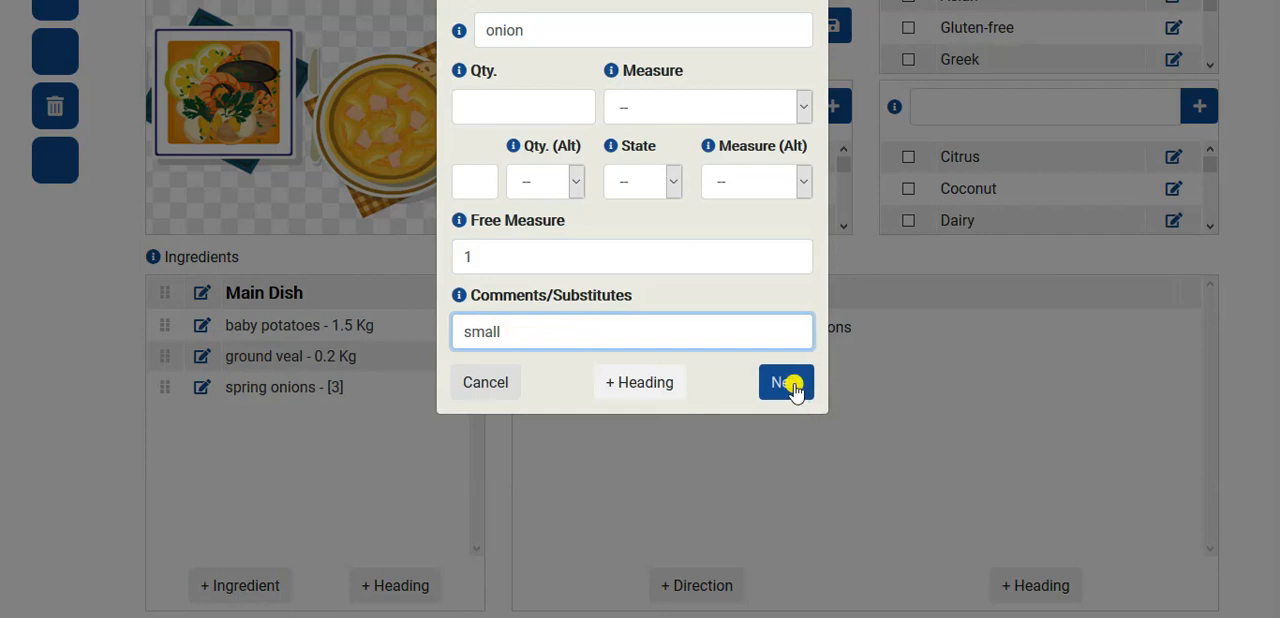
{"action": "left_click", "coordinate": [790, 384]}
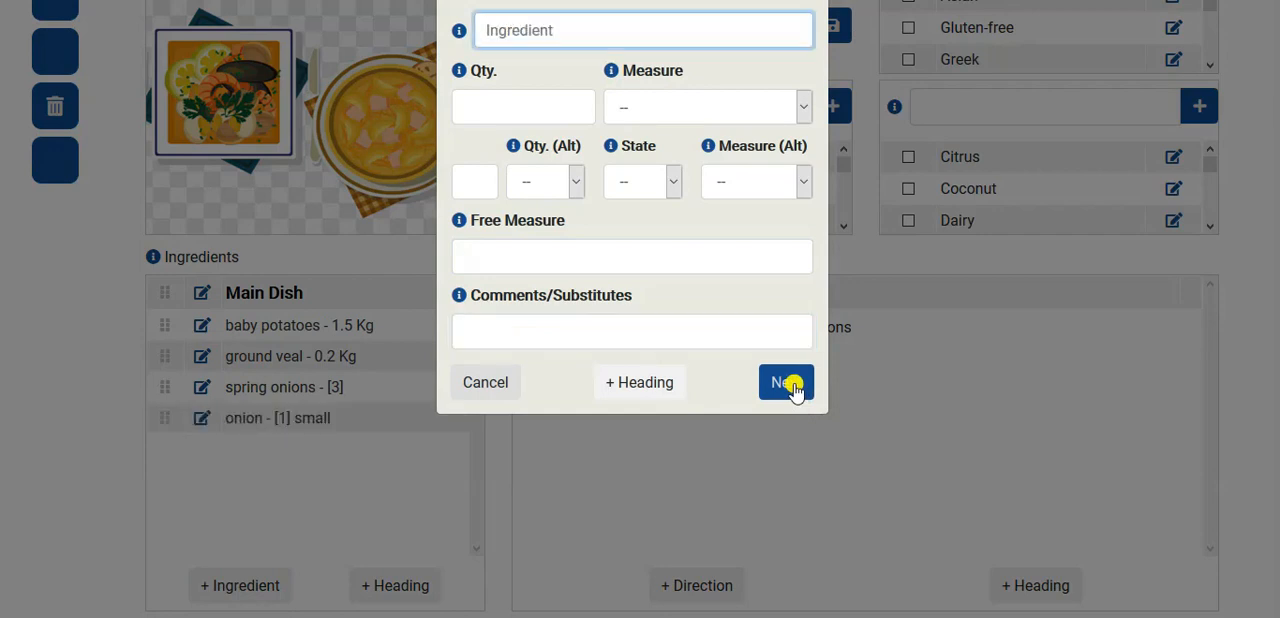
{"action": "left_click", "coordinate": [487, 383]}
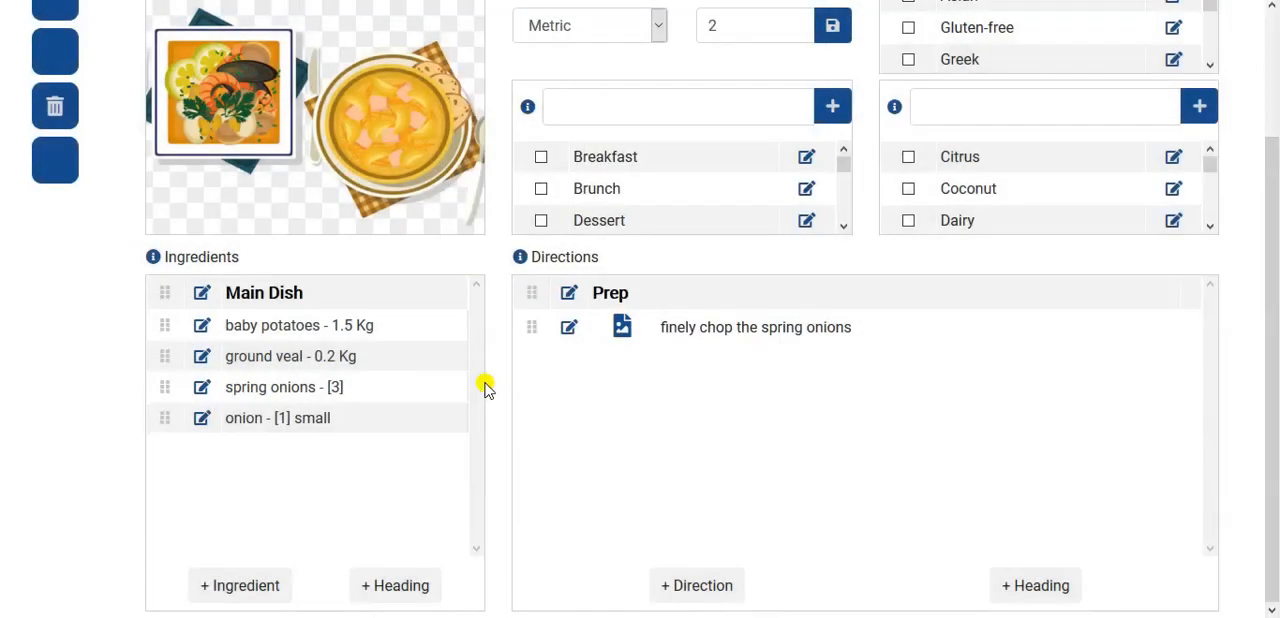
- Re-enter 2 as the recipe's number of servings
{"action": "scroll", "coordinate": [598, 312], "scroll_direction": "up", "scroll_amount": 3}
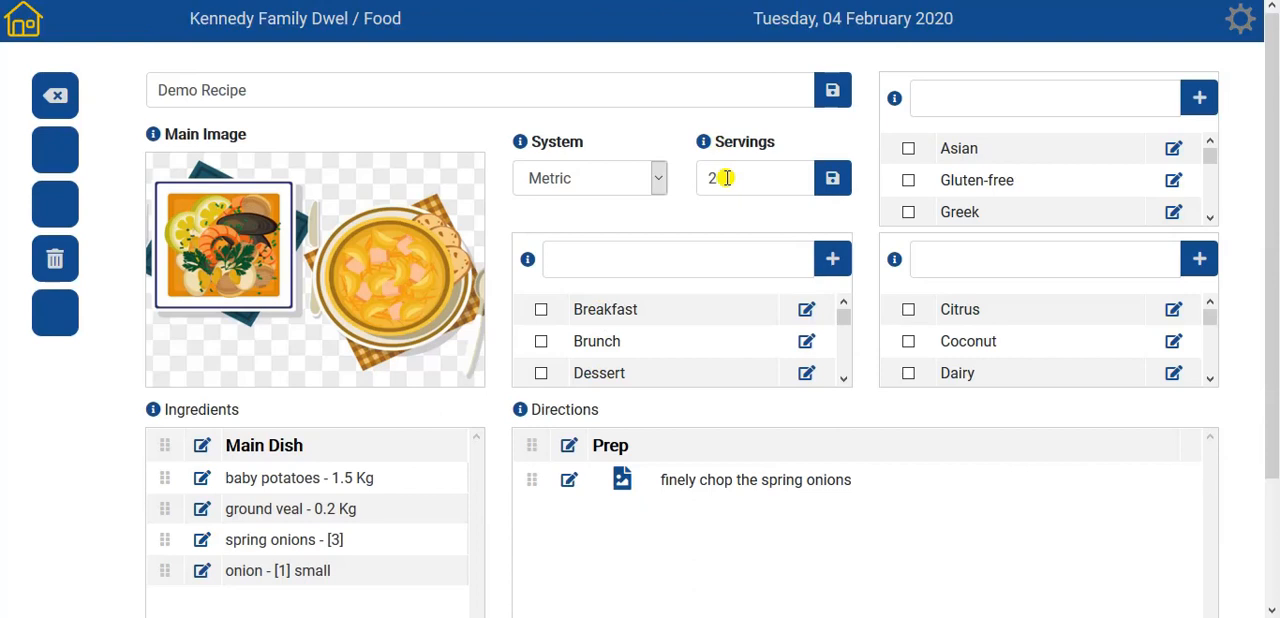
{"action": "left_click", "coordinate": [727, 178]}
{"action": "key", "text": "BackSpace"}
{"action": "type", "text": "2"}
- Add a new ingredient with the name "egg" copied from Notepad and a free measure of 1
{"action": "scroll", "coordinate": [318, 566], "scroll_direction": "down", "scroll_amount": 2}
{"action": "scroll", "coordinate": [318, 566], "scroll_direction": "down", "scroll_amount": 1}
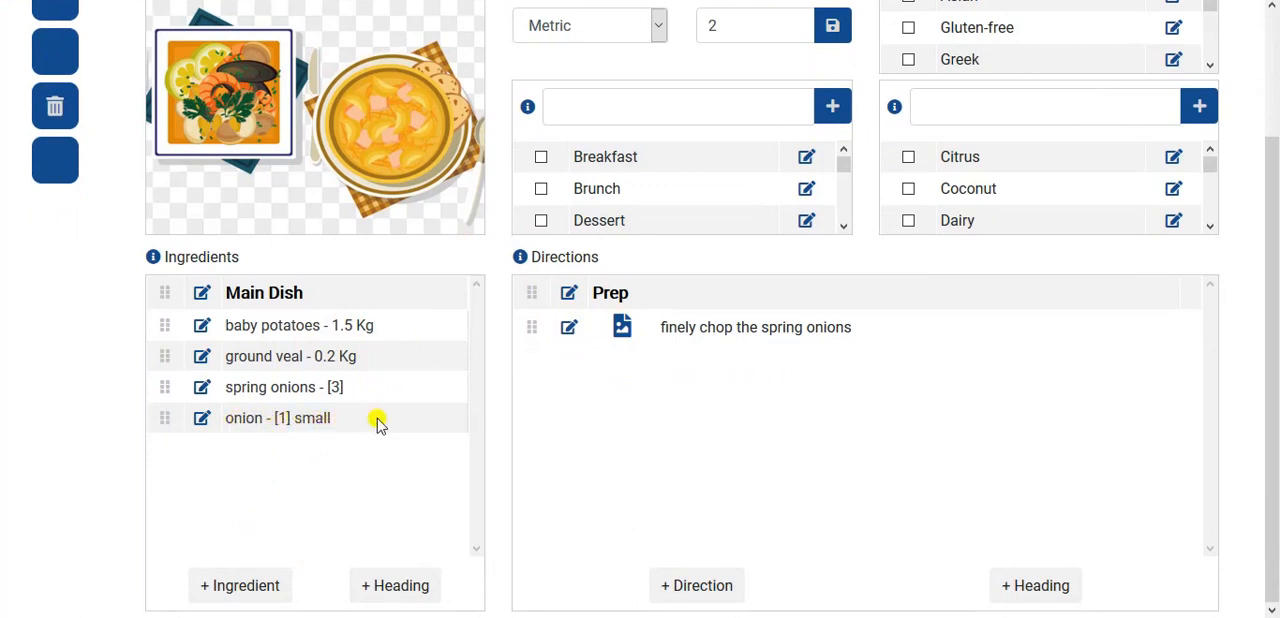
{"action": "left_click", "coordinate": [234, 594]}
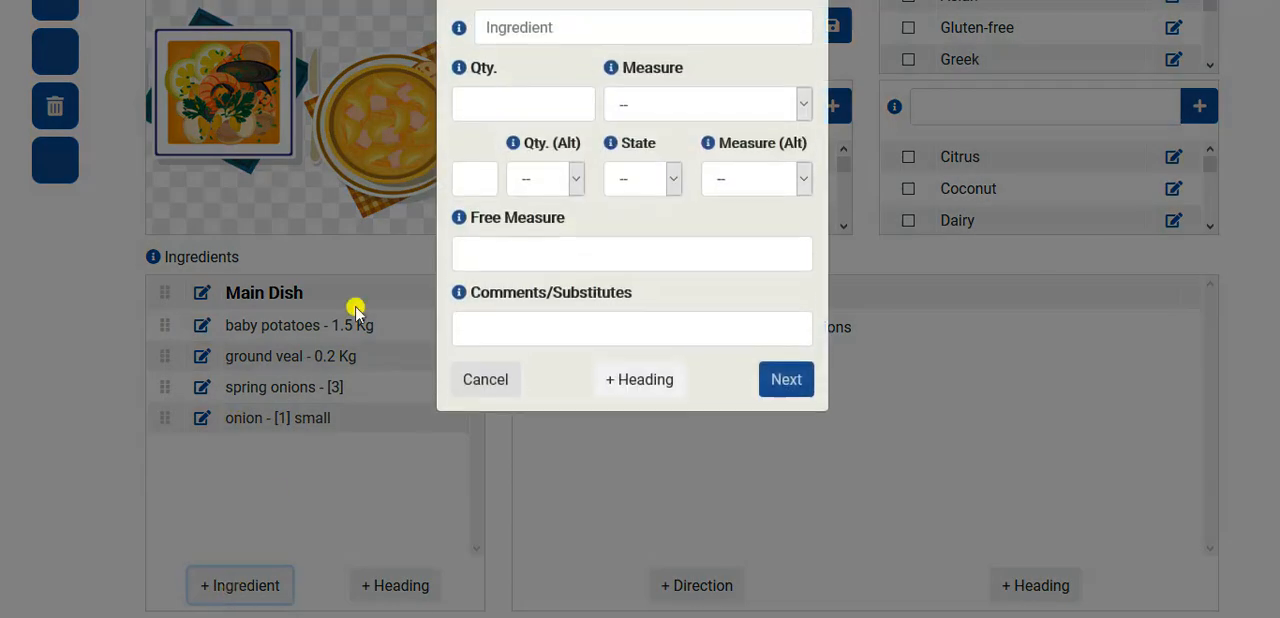
{"action": "key", "text": "alt+Tab"}
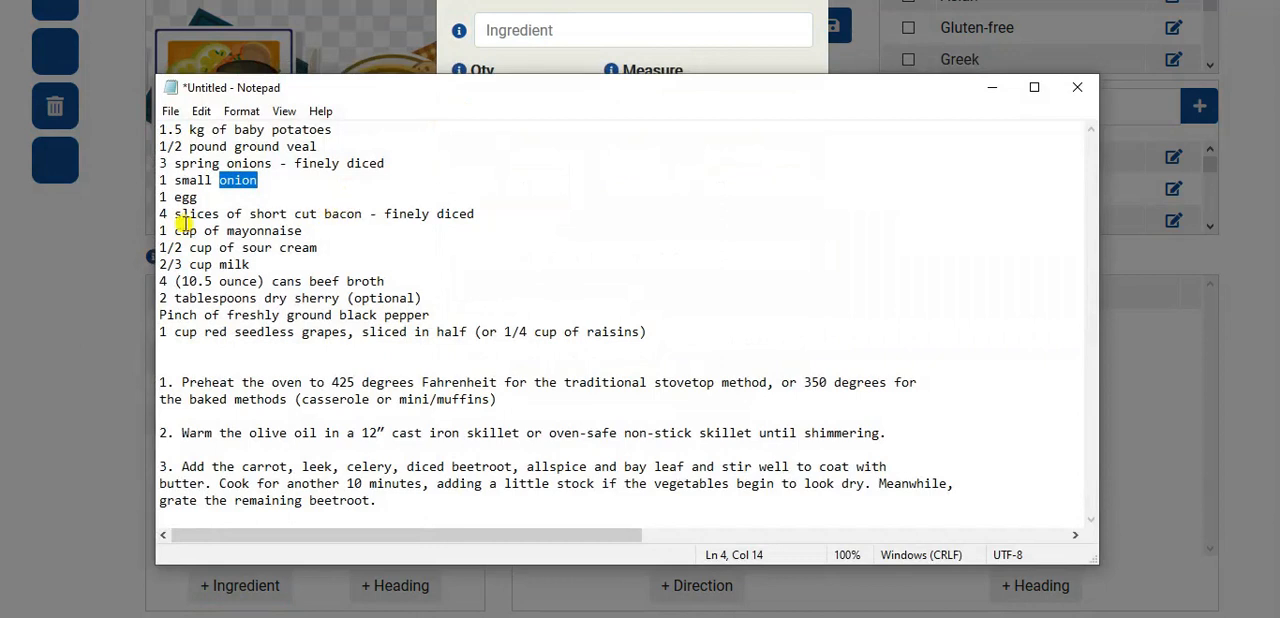
{"action": "left_click_drag", "start_coordinate": [174, 199], "coordinate": [201, 200]}
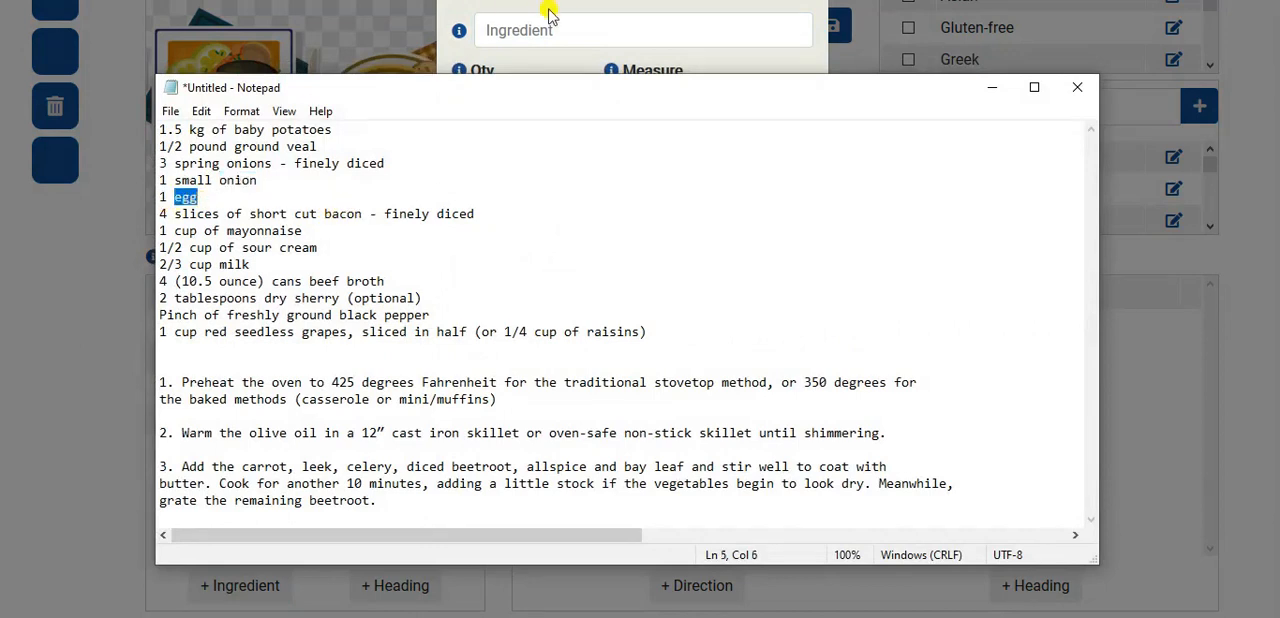
{"action": "left_click", "coordinate": [654, 29]}
{"action": "key", "text": "ctrl+v"}
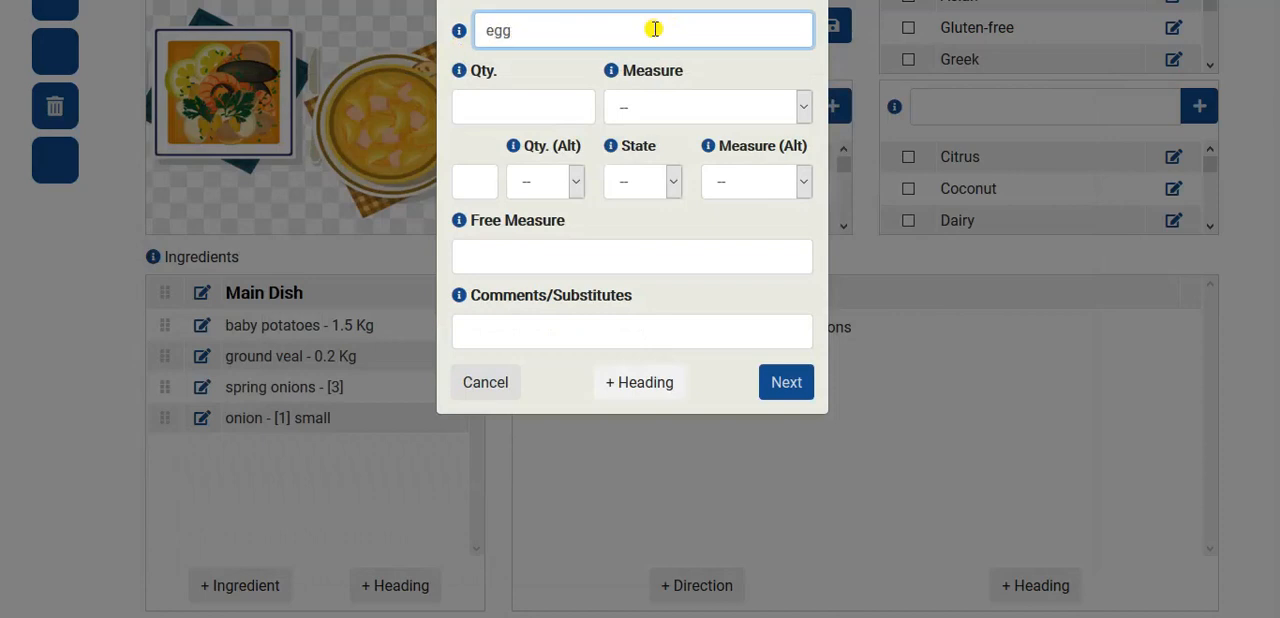
{"action": "left_click", "coordinate": [490, 257]}
{"action": "type", "text": "1"}
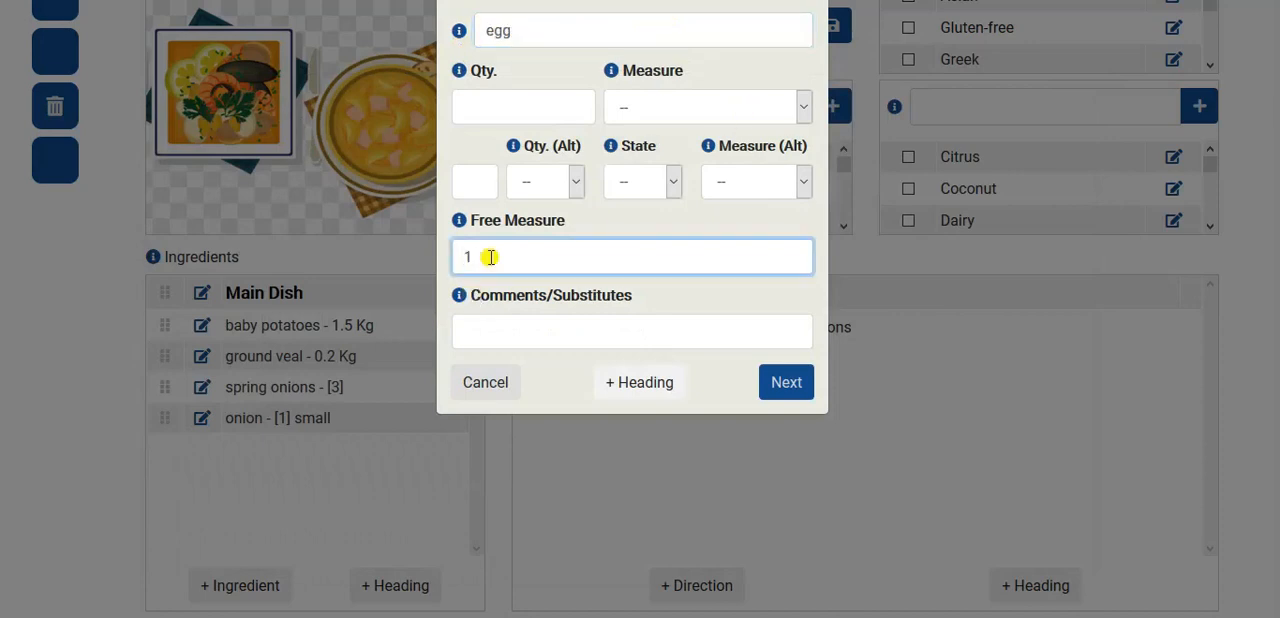
{"action": "left_click", "coordinate": [806, 380]}
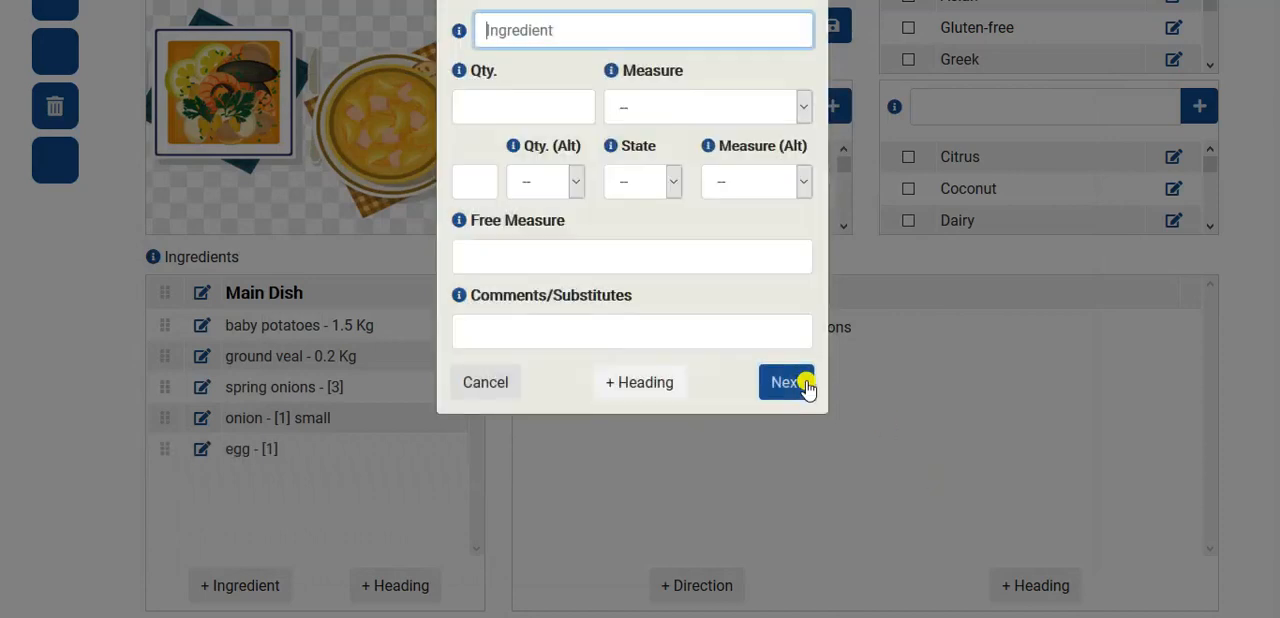
- Add "short cut bacon", copied from Notepad, as an ingredient with a free measure of 4 slices, and close the ingredient form
{"action": "key", "text": "alt+Tab"}
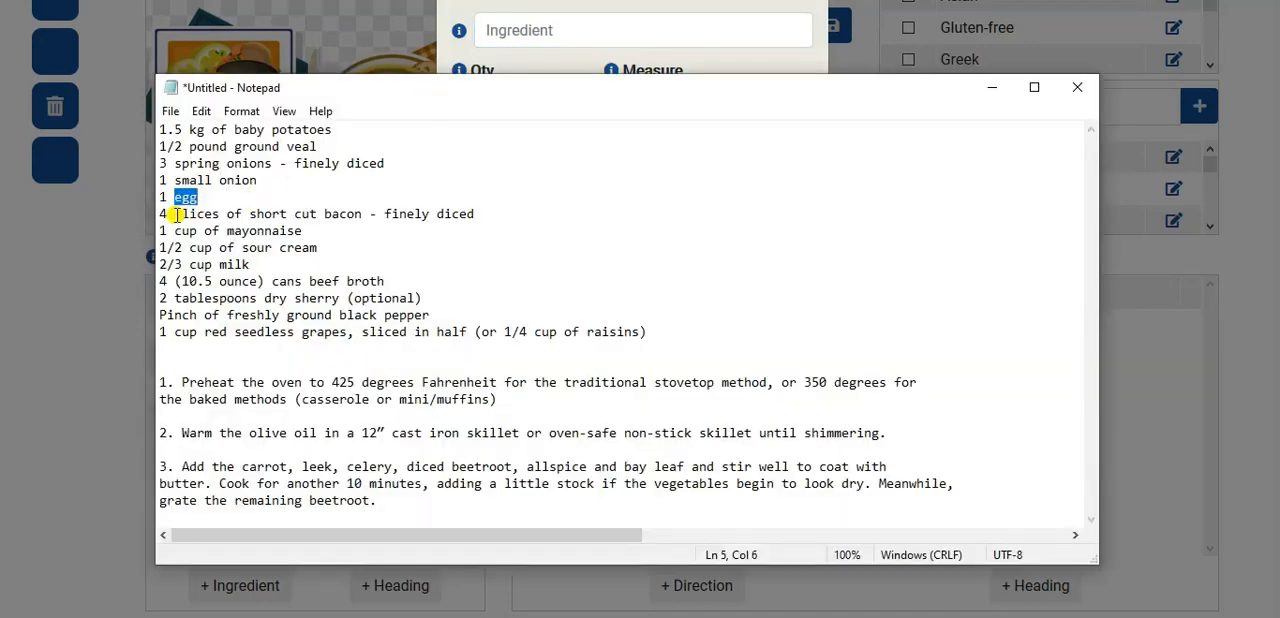
{"action": "left_click_drag", "start_coordinate": [249, 214], "coordinate": [364, 216]}
{"action": "key", "text": "ctrl+c"}
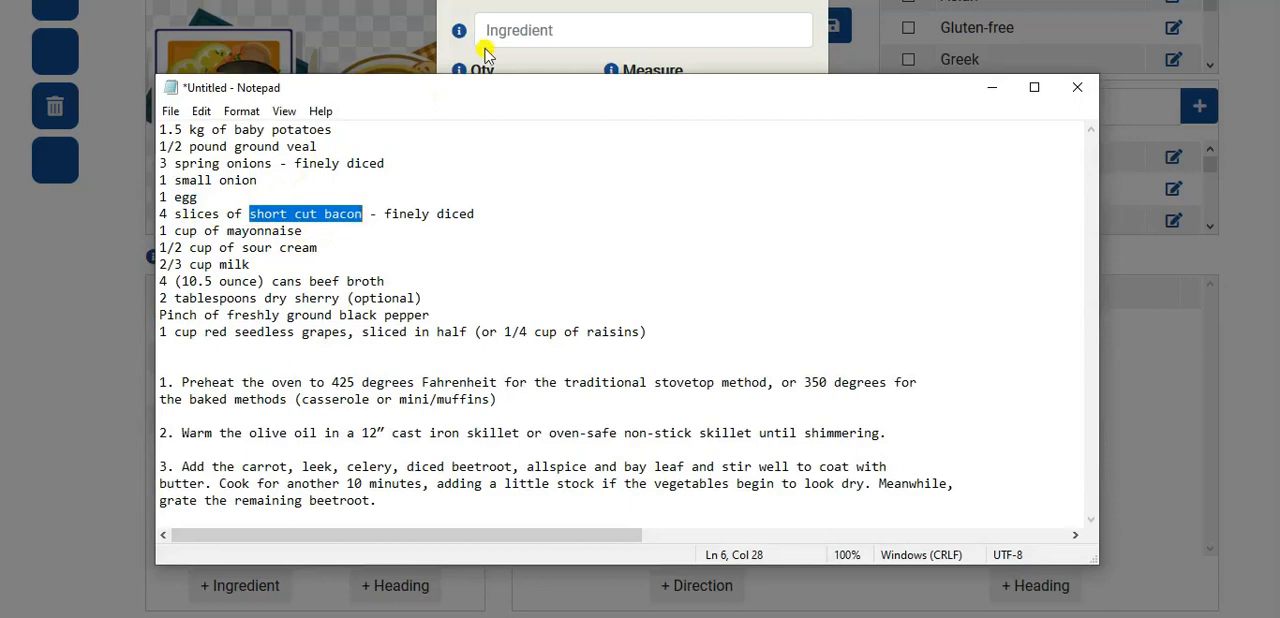
{"action": "left_click", "coordinate": [598, 30]}
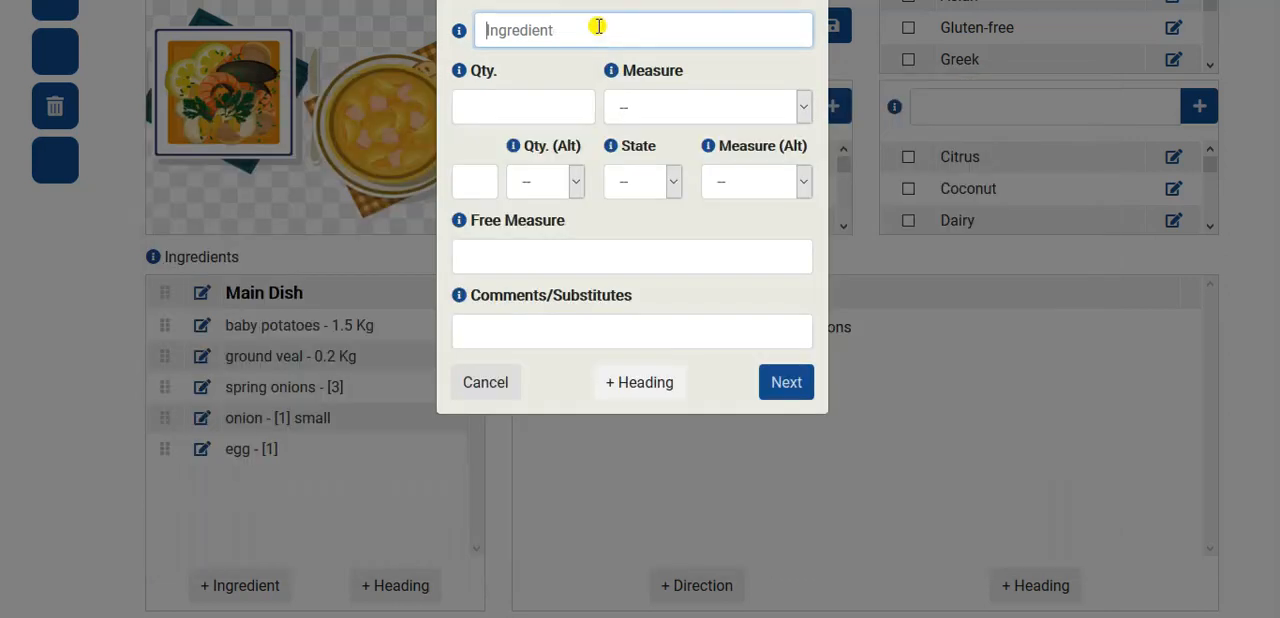
{"action": "key", "text": "ctrl+v"}
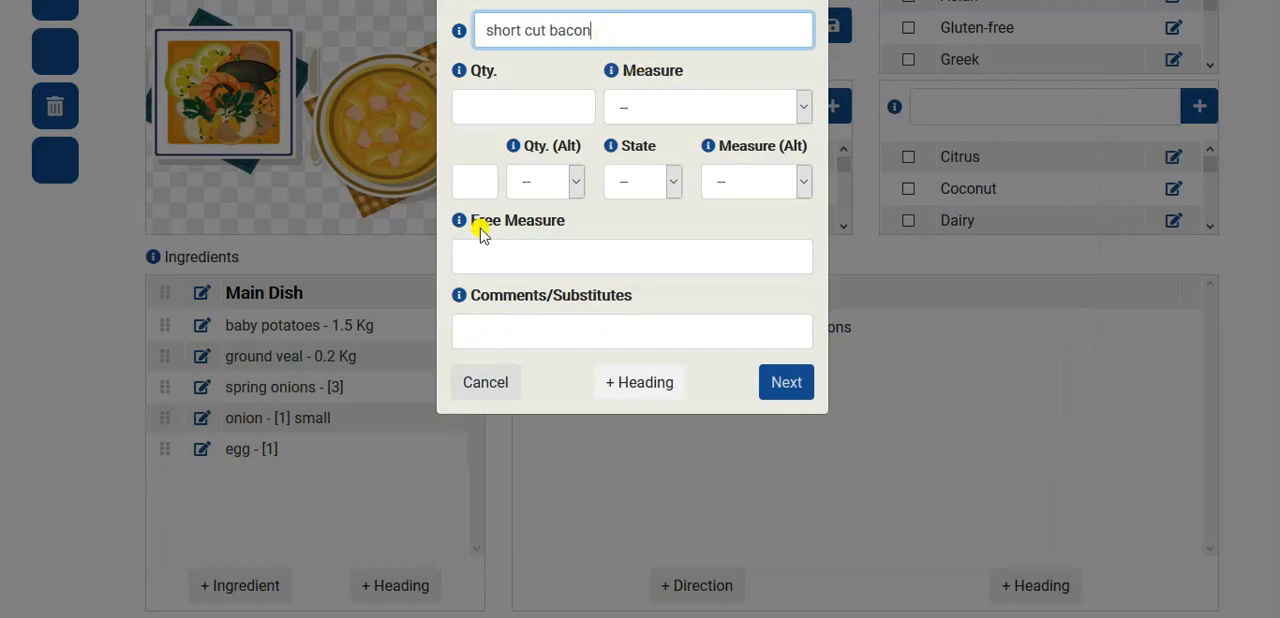
{"action": "left_click", "coordinate": [479, 256]}
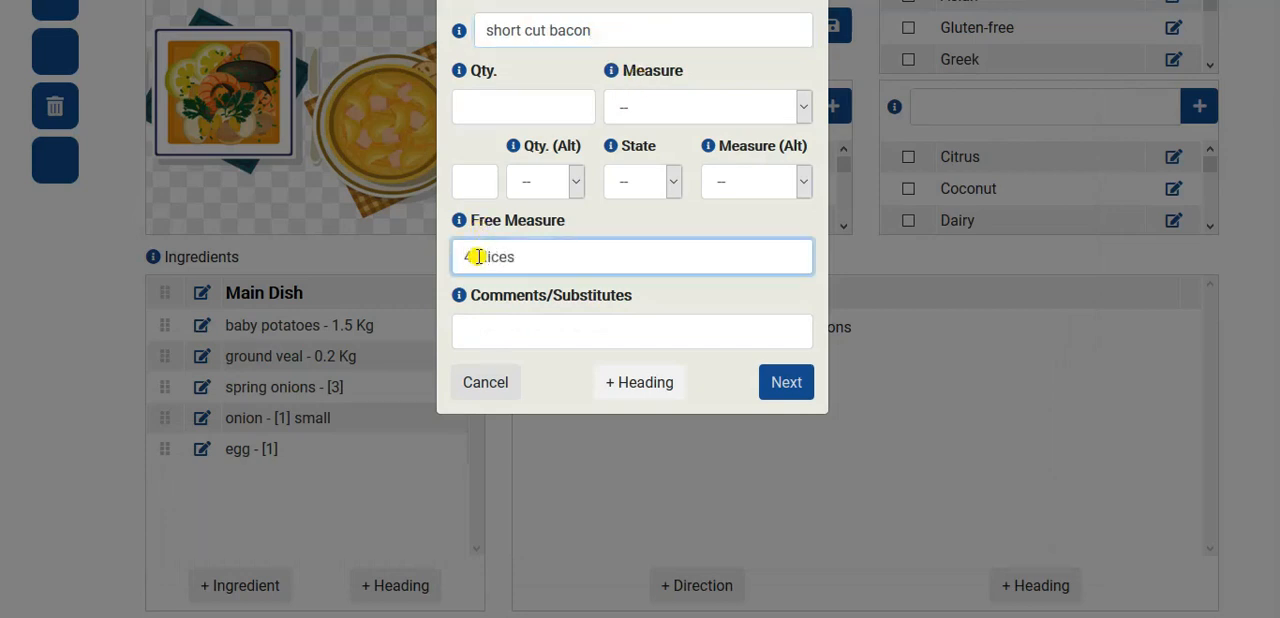
{"action": "left_click", "coordinate": [793, 388]}
{"action": "left_click", "coordinate": [487, 381]}
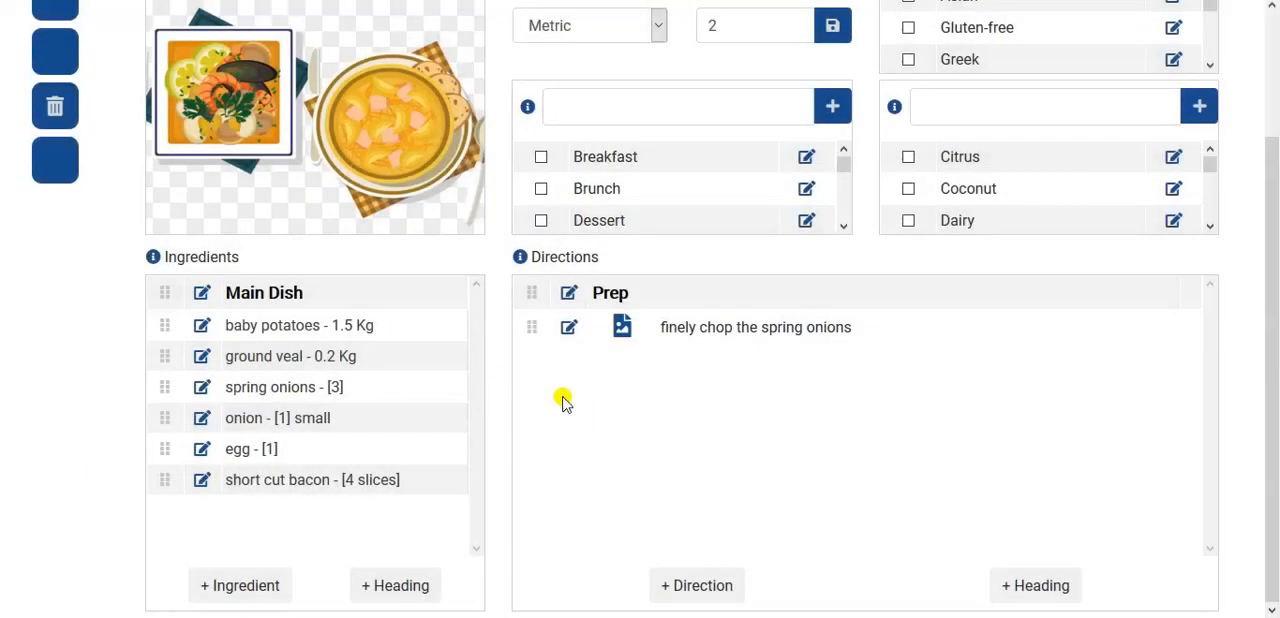
- Check the bacon line in Notepad, add the direction "finely dice the bacon" under Prep, and close the direction form
{"action": "left_click", "coordinate": [700, 586]}
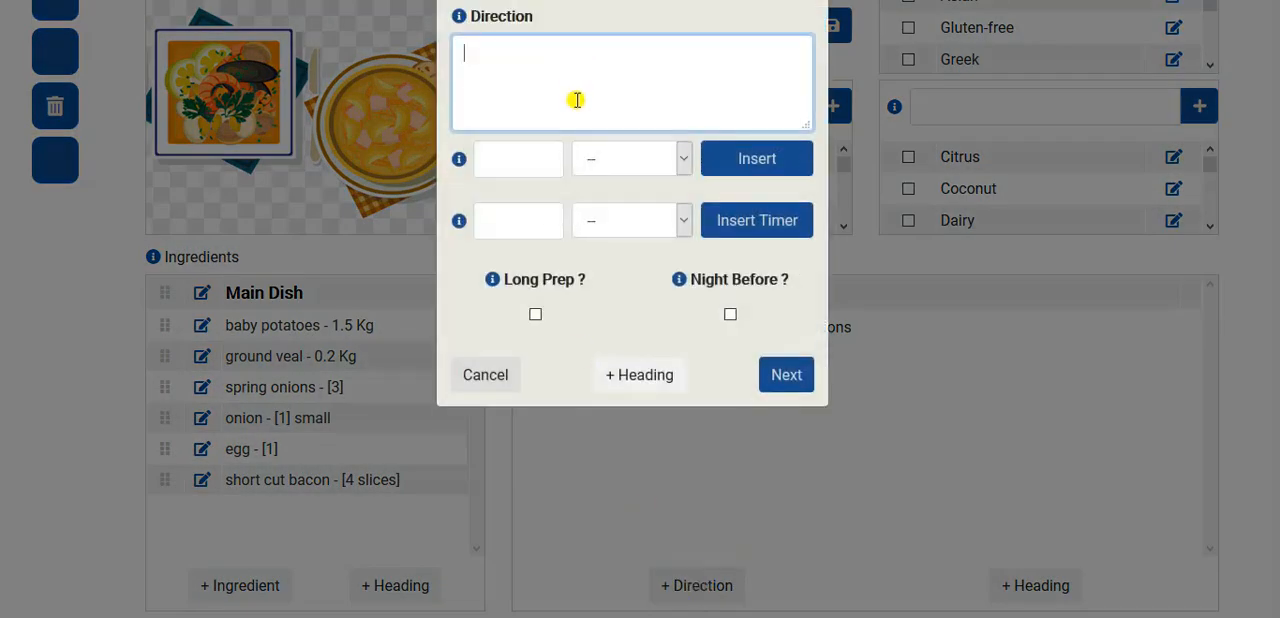
{"action": "key", "text": "alt+Tab"}
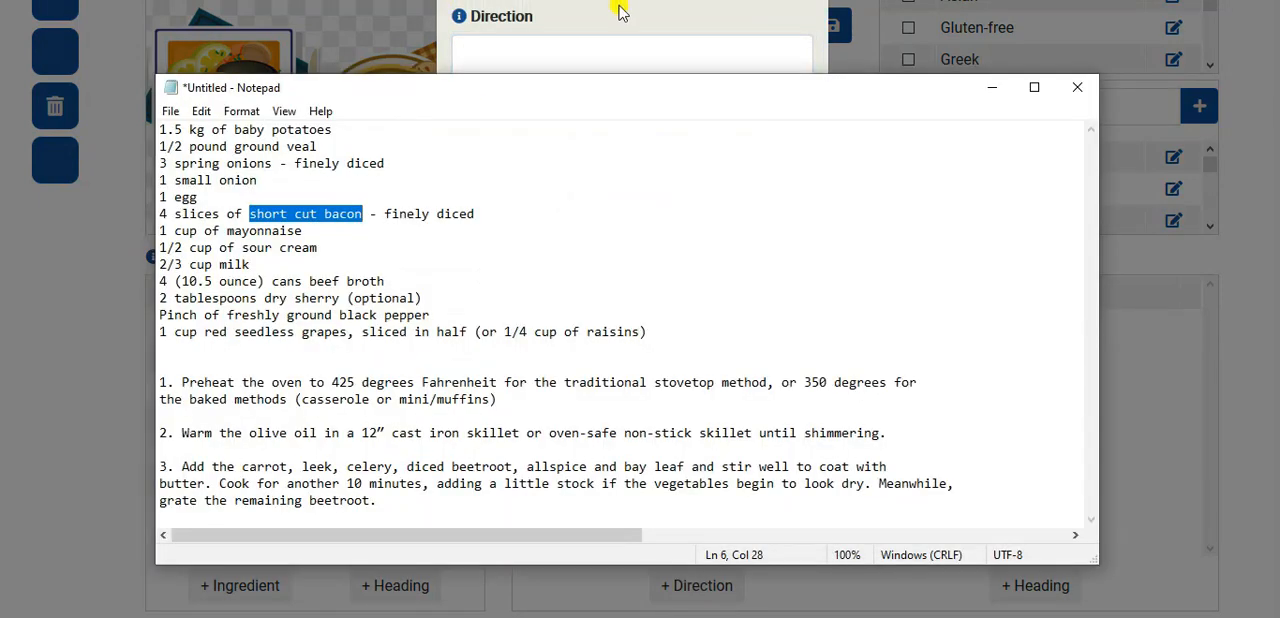
{"action": "key", "text": "alt+Tab"}
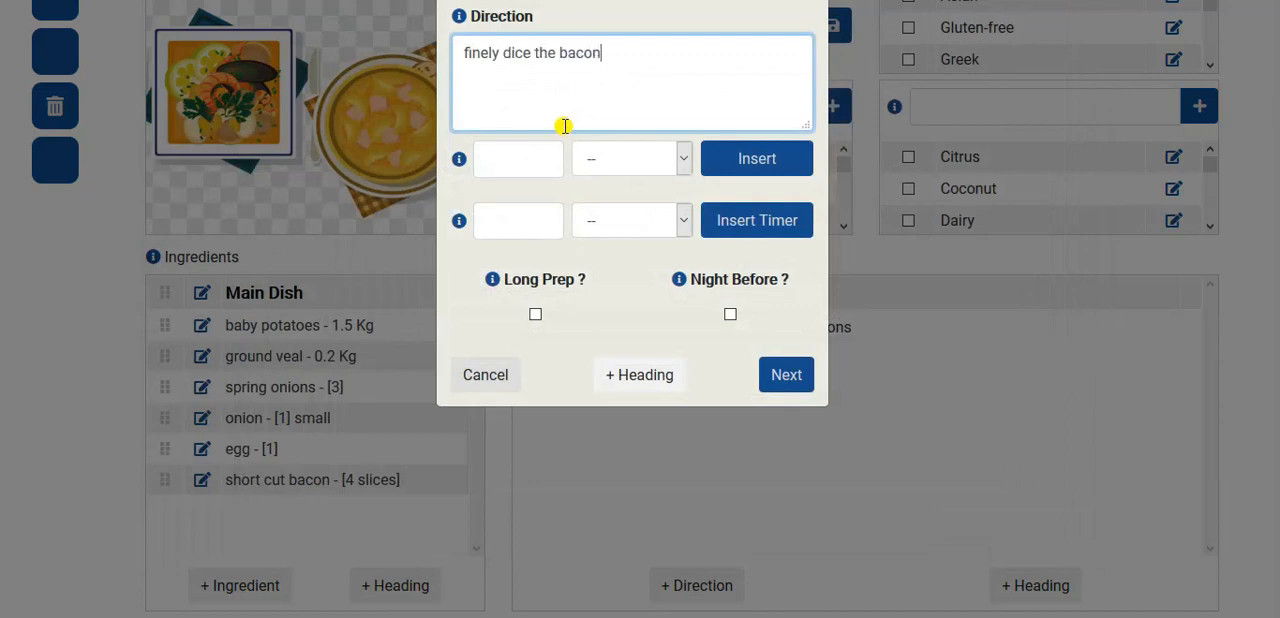
{"action": "left_click", "coordinate": [786, 377]}
{"action": "left_click", "coordinate": [462, 376]}
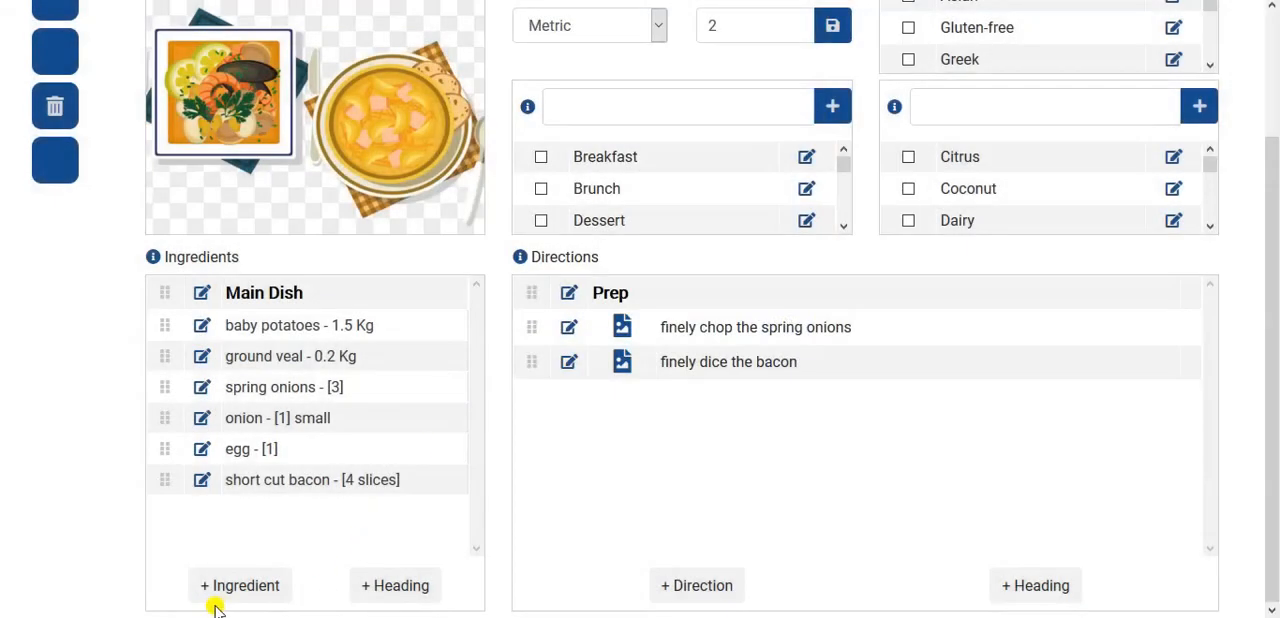
- Start a new ingredient and fill in its name with "mayonnaise" copied from the Notepad list
{"action": "left_click", "coordinate": [252, 586]}
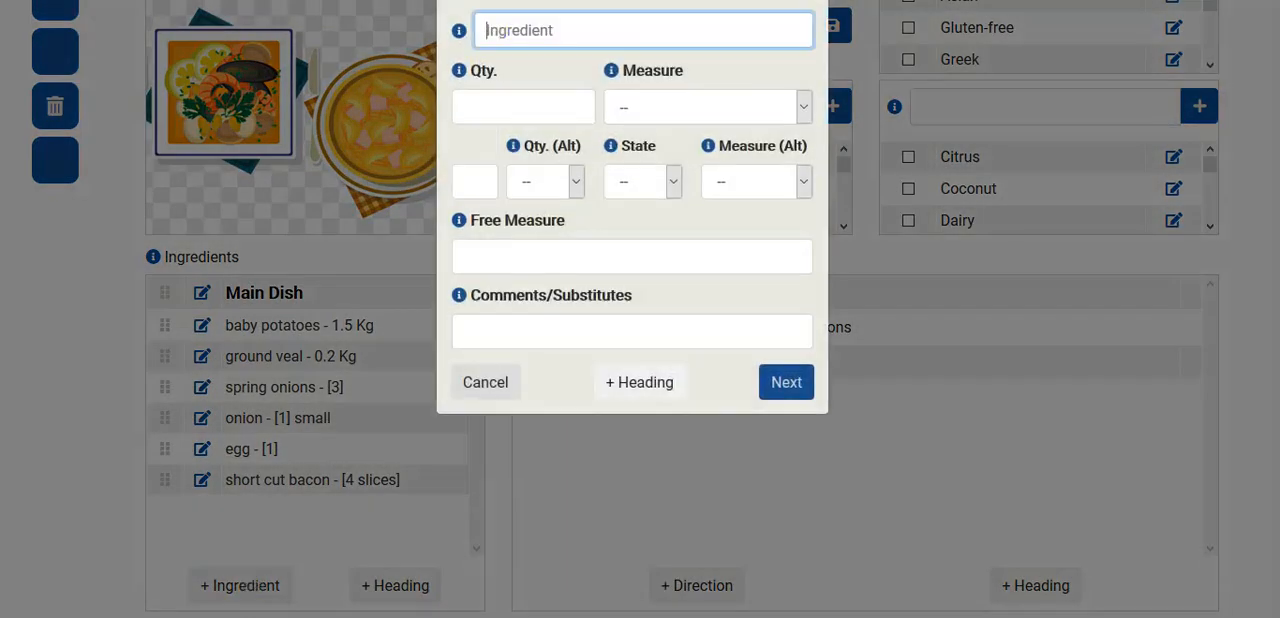
{"action": "key", "text": "alt+Tab"}
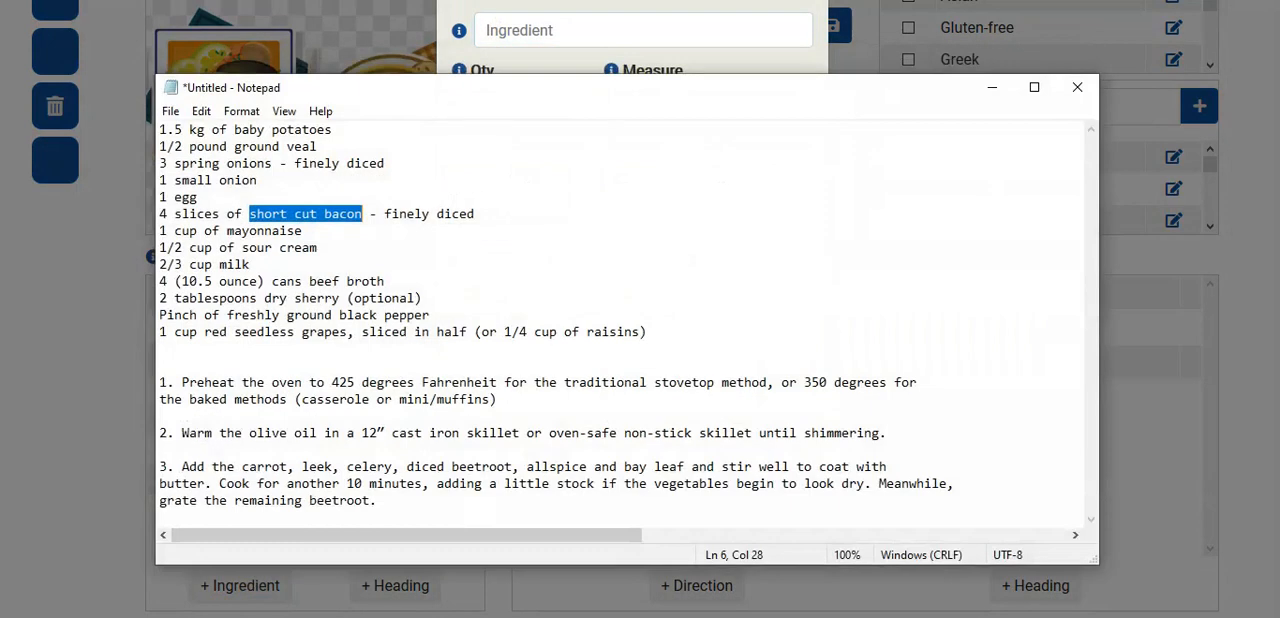
{"action": "left_click", "coordinate": [228, 231]}
{"action": "left_click_drag", "start_coordinate": [228, 231], "coordinate": [315, 233]}
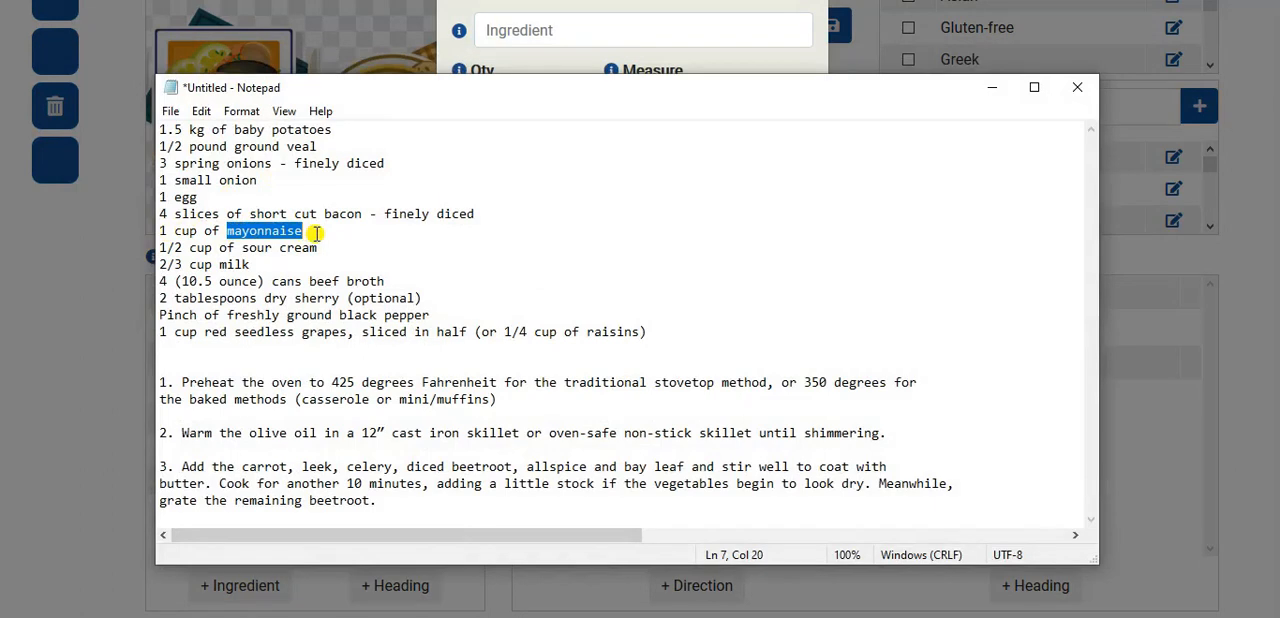
{"action": "left_click", "coordinate": [599, 32]}
{"action": "type", "text": "mayonnaise"}
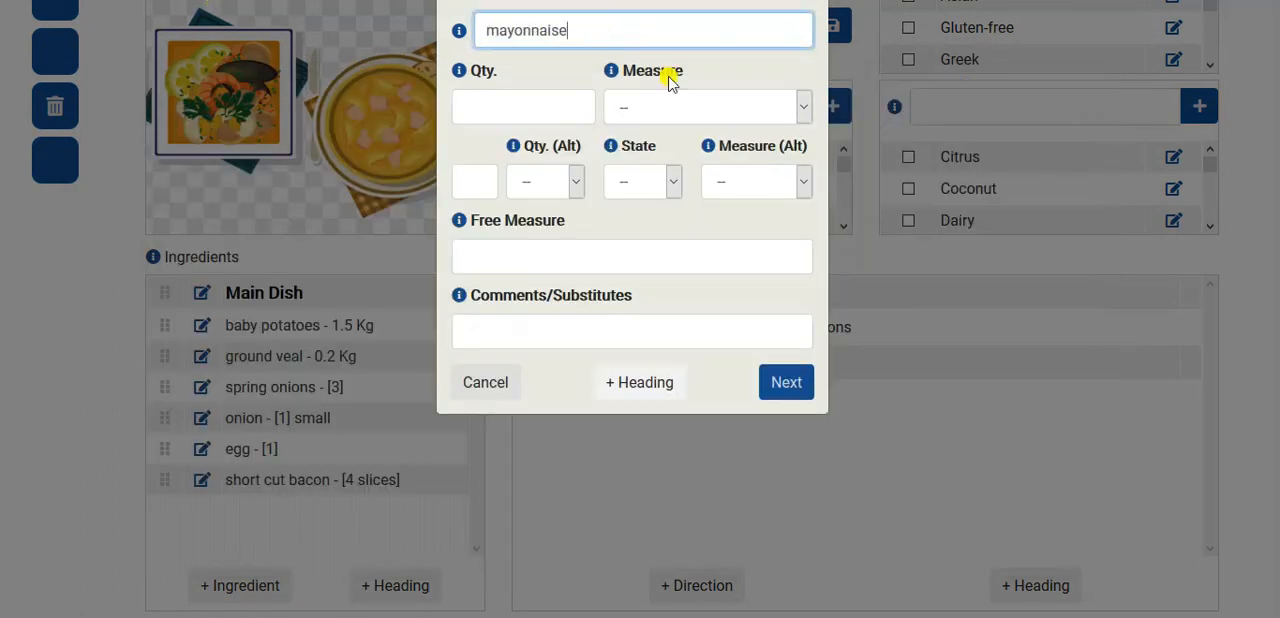
- Give the mayonnaise an alternative quantity of 1, state Liquid and alternative measure Cup (Cp), and add it to the ingredients
{"action": "left_click", "coordinate": [464, 172]}
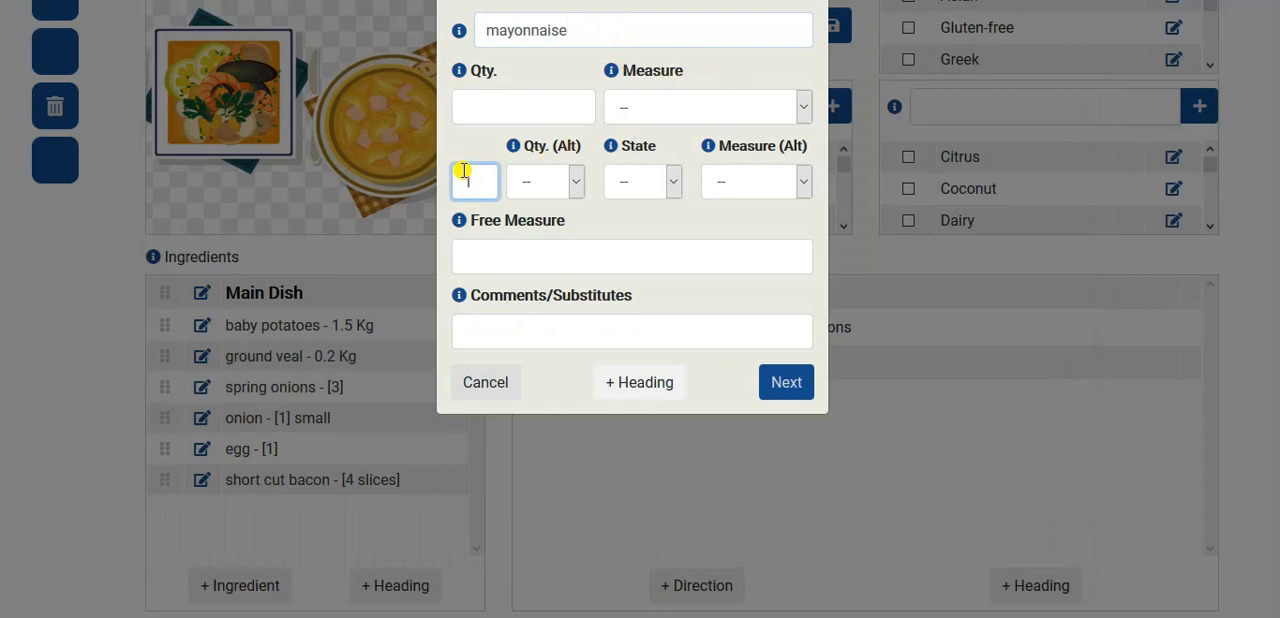
{"action": "type", "text": "1"}
{"action": "left_click", "coordinate": [664, 178]}
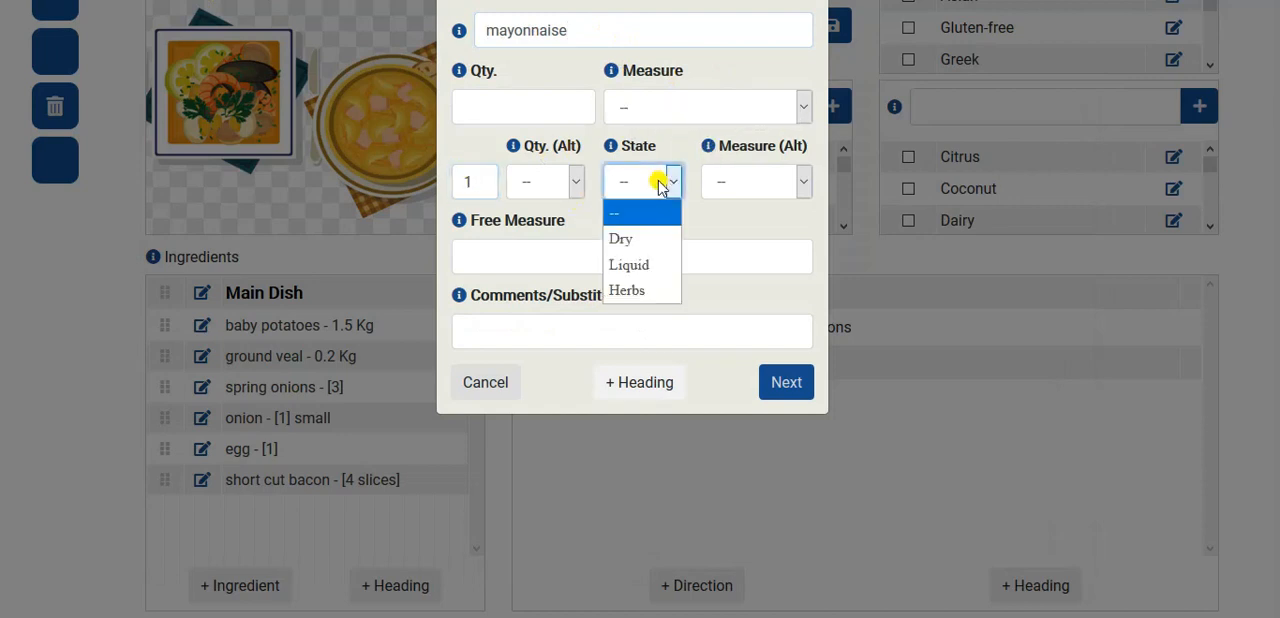
{"action": "left_click", "coordinate": [636, 263]}
{"action": "left_click", "coordinate": [760, 181]}
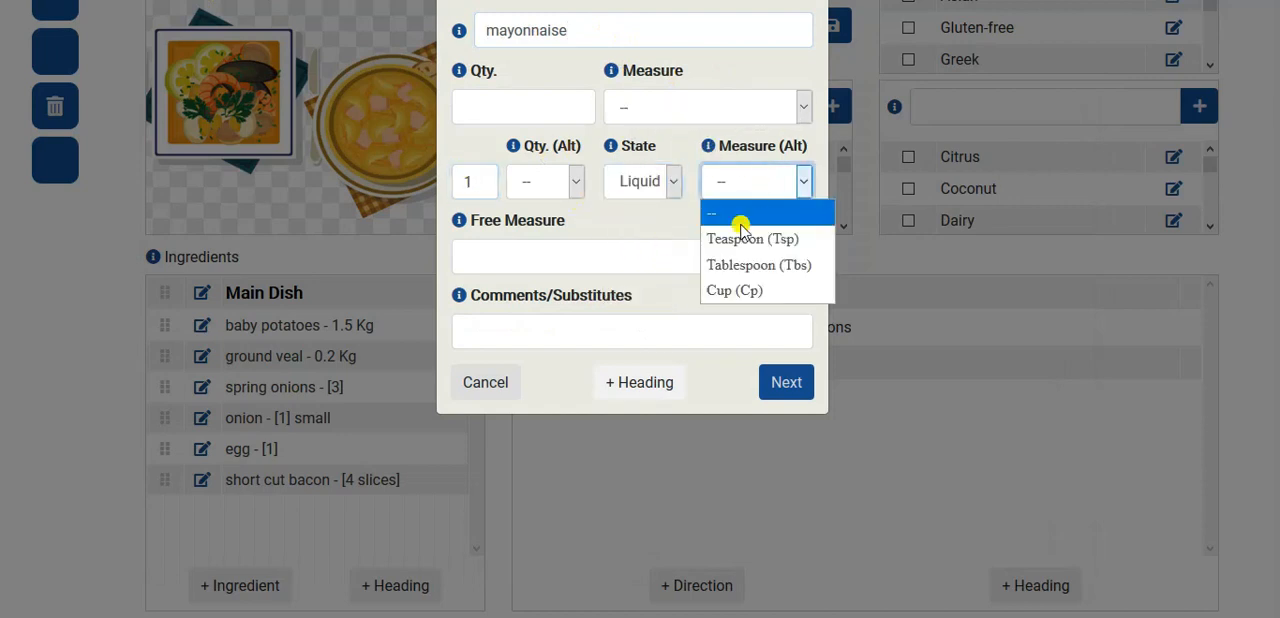
{"action": "left_click", "coordinate": [735, 290]}
{"action": "left_click", "coordinate": [784, 383]}
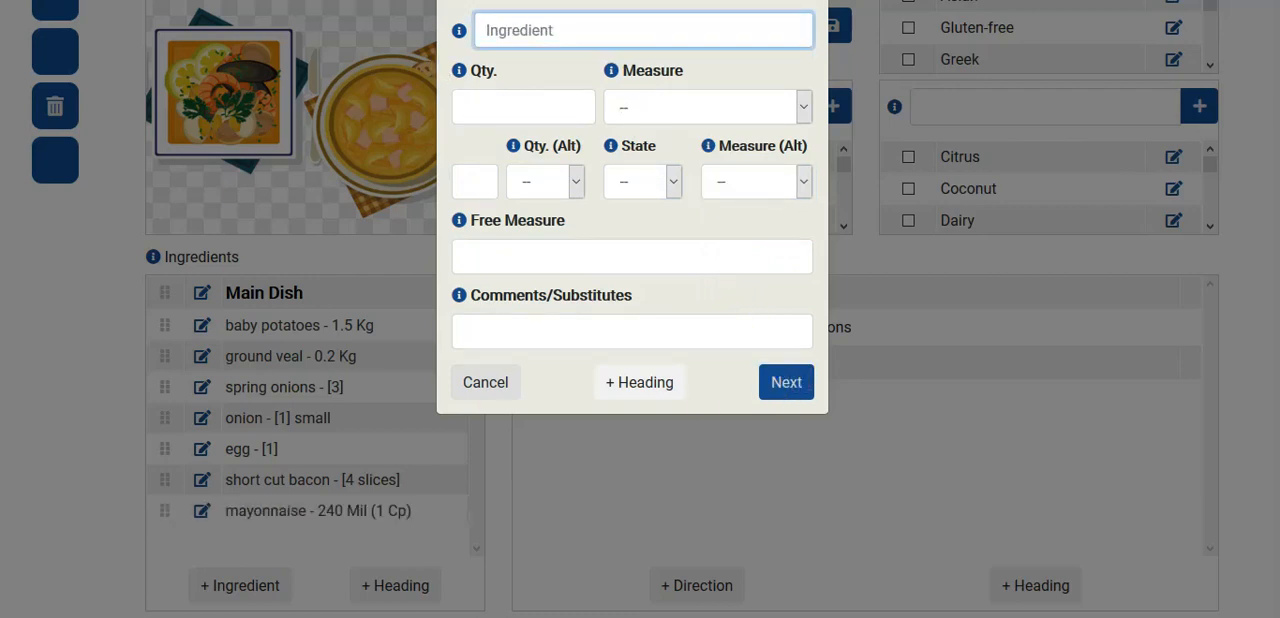
- Switch to Notepad, copy "sour cream" from the "1/2 cup" line, and paste it as the next ingredient's name
{"action": "key", "text": "alt+Tab"}
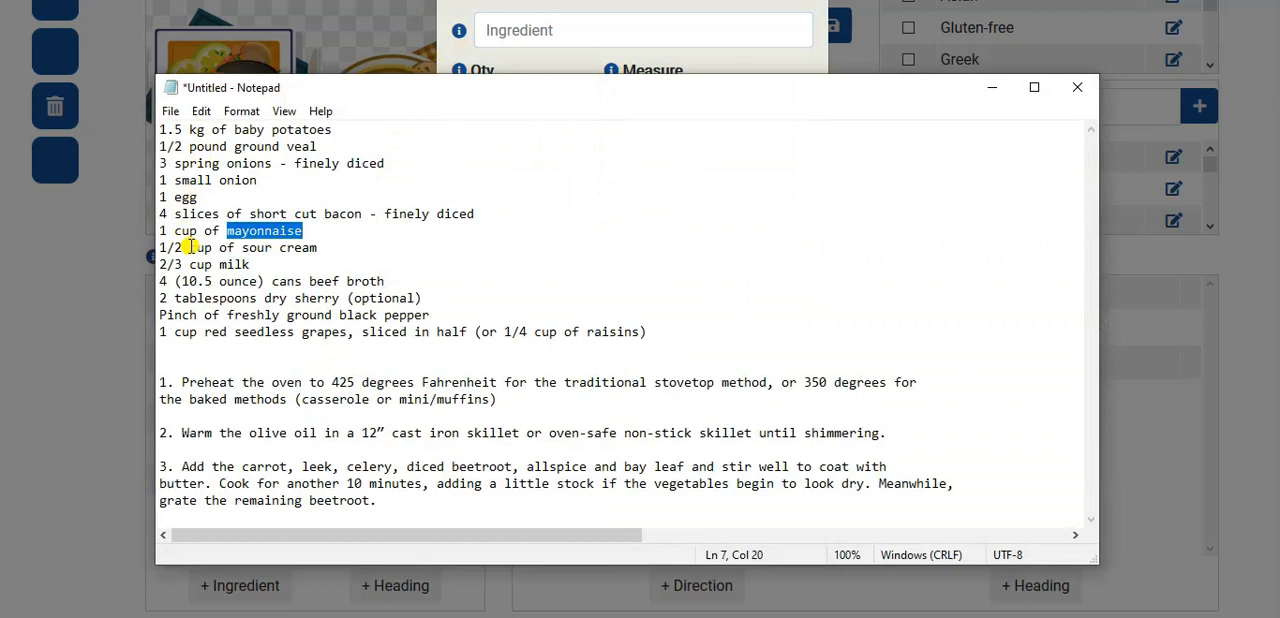
{"action": "left_click_drag", "start_coordinate": [242, 247], "coordinate": [336, 247]}
{"action": "key", "text": "ctrl+c"}
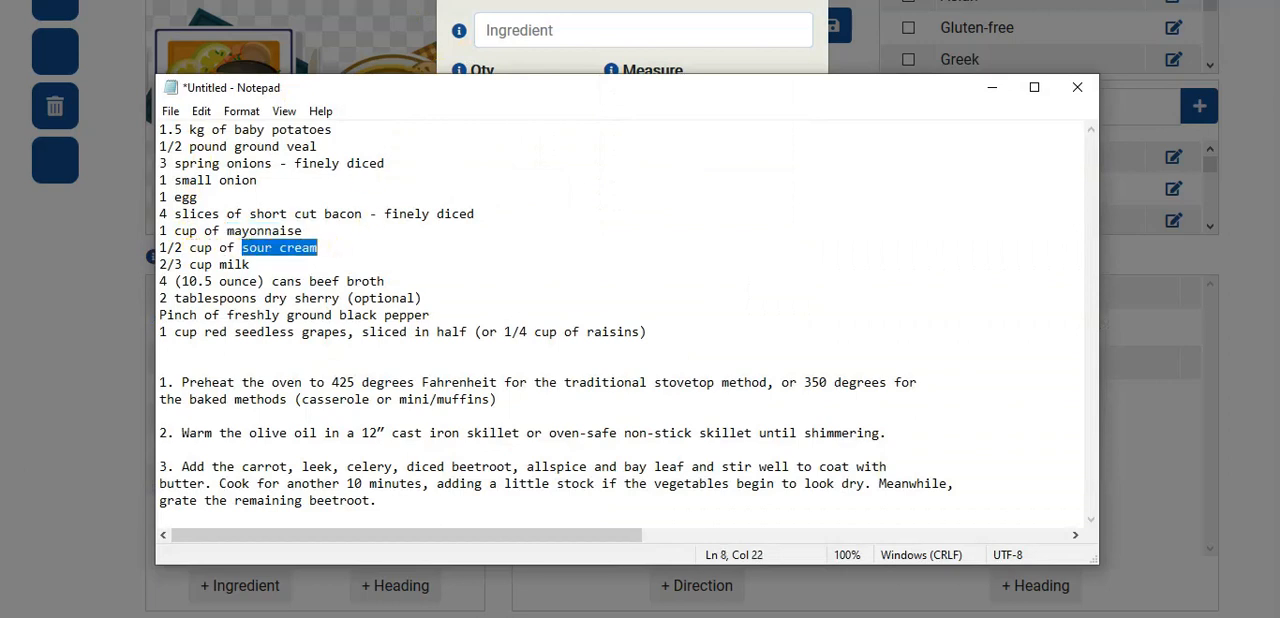
{"action": "left_click", "coordinate": [592, 31]}
{"action": "key", "text": "ctrl+v"}
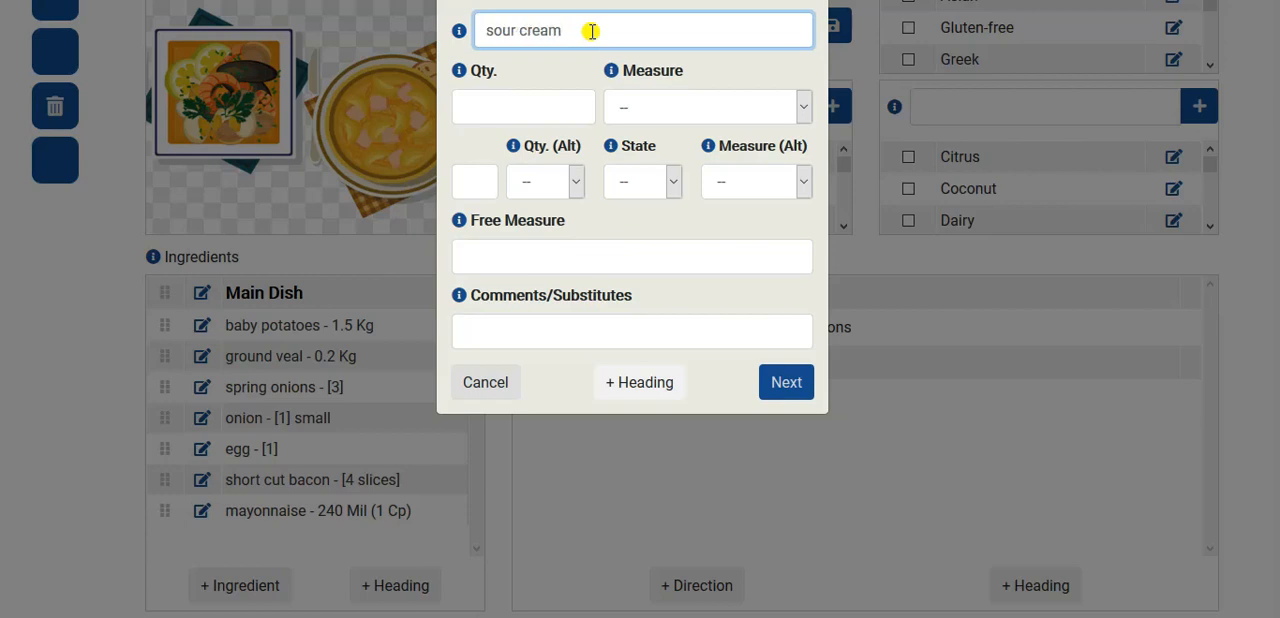
- Give the sour cream an alternative quantity of 1/2, state Liquid and alternative measure Cup (Cp), and add it to the ingredients
{"action": "left_click", "coordinate": [578, 181]}
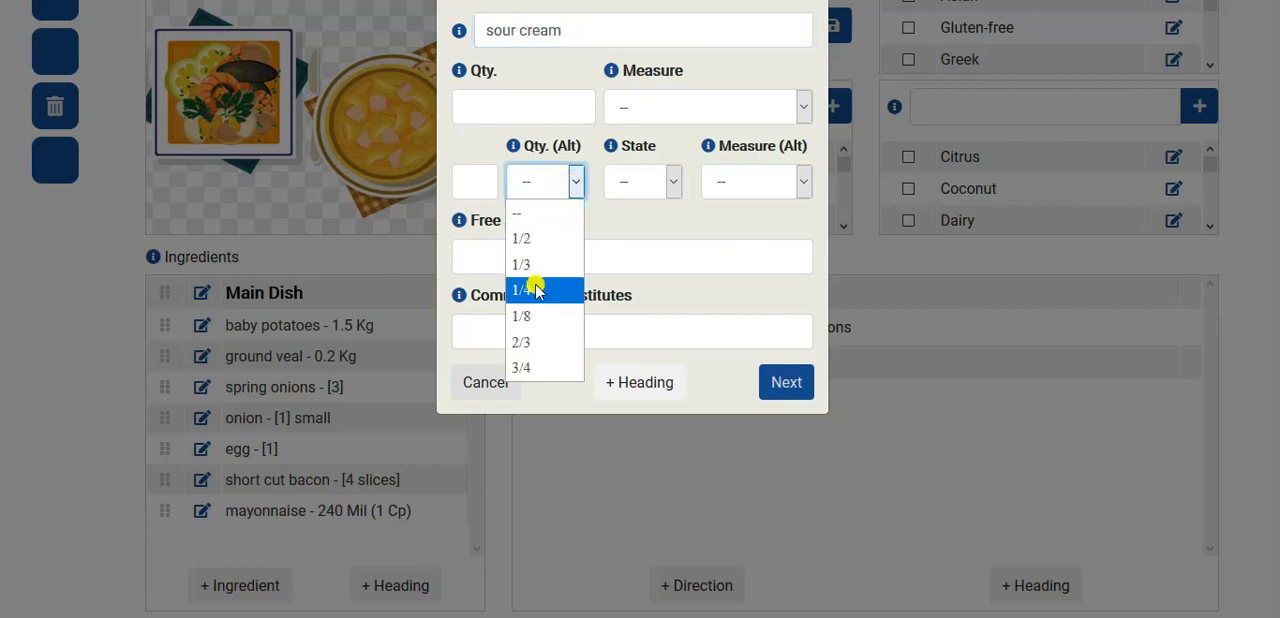
{"action": "left_click", "coordinate": [545, 232]}
{"action": "left_click", "coordinate": [645, 183]}
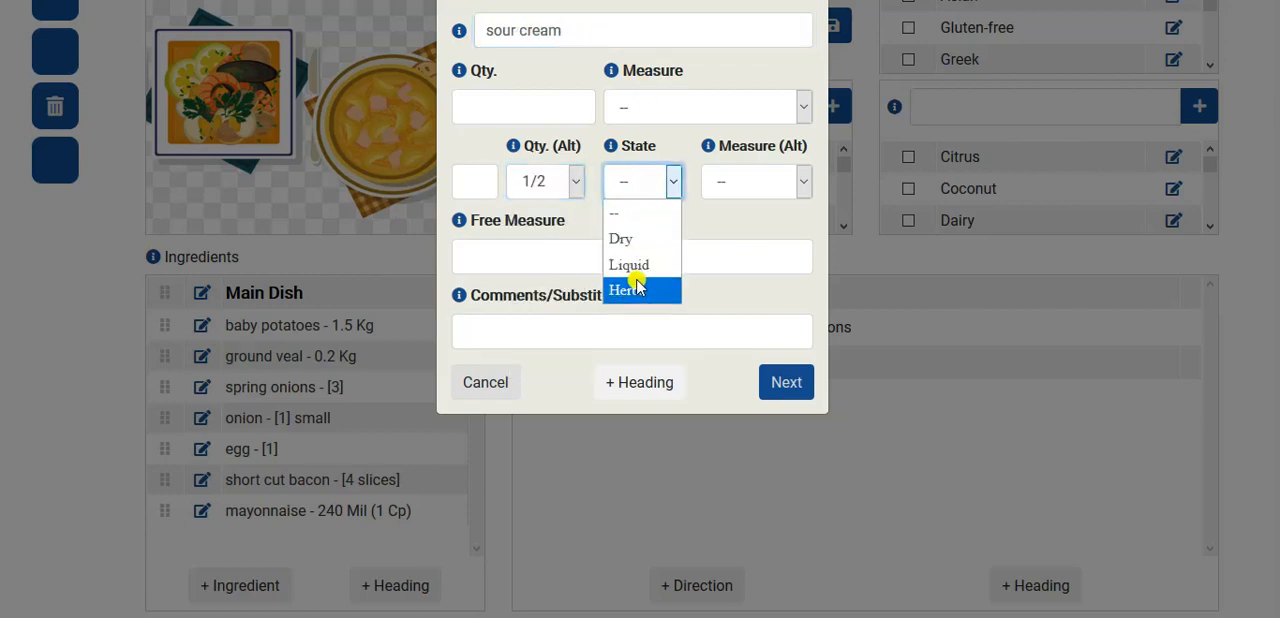
{"action": "left_click", "coordinate": [630, 263]}
{"action": "left_click", "coordinate": [782, 181]}
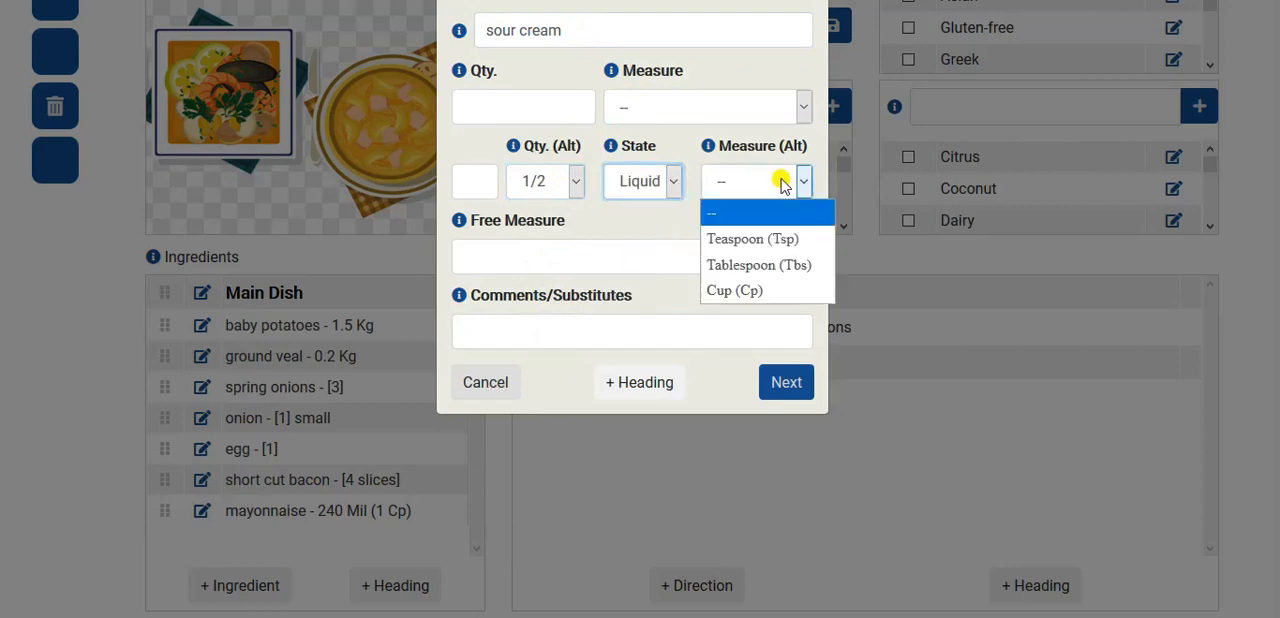
{"action": "left_click", "coordinate": [755, 292]}
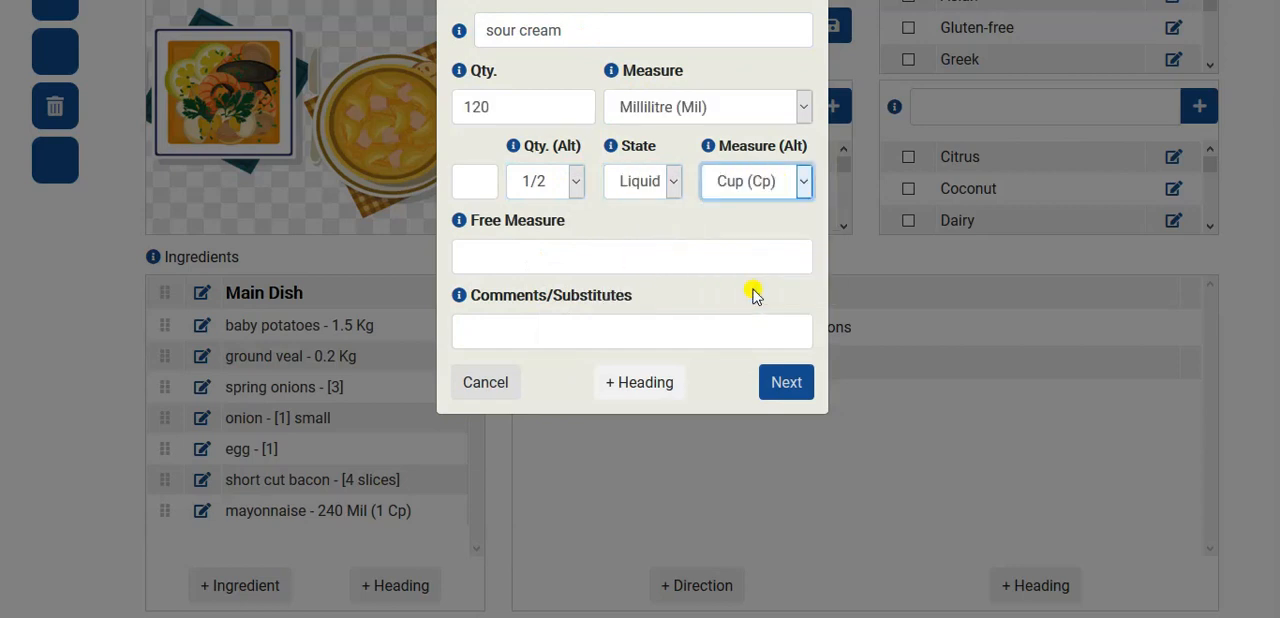
{"action": "left_click", "coordinate": [784, 385]}
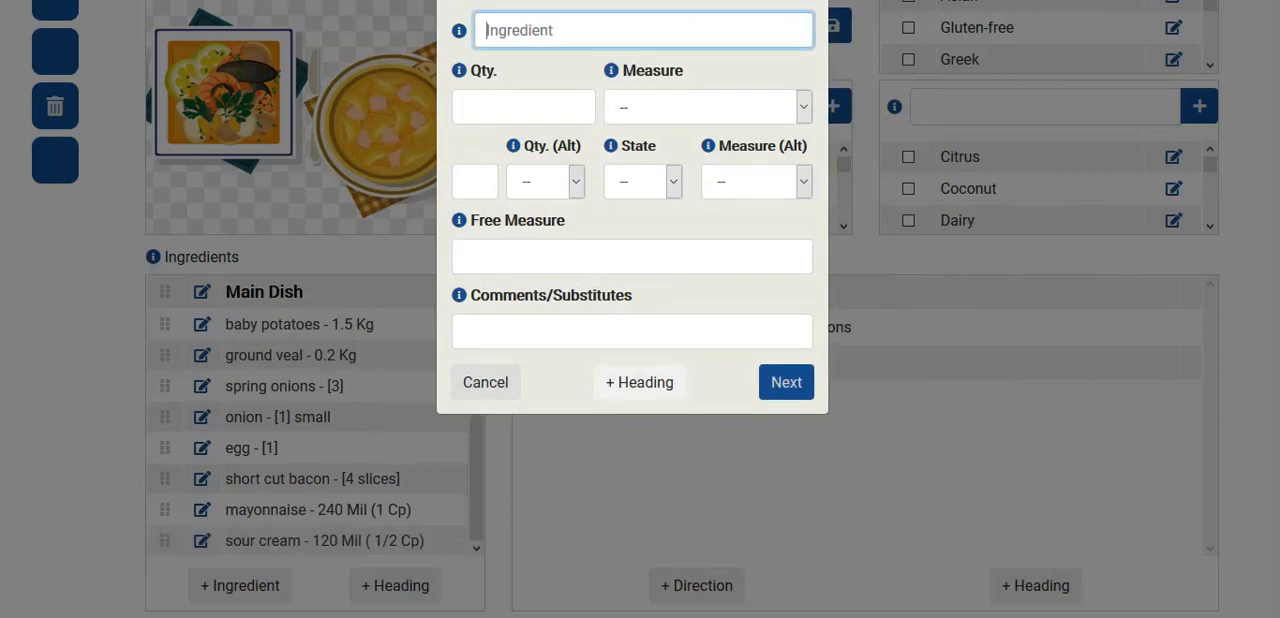
- Switch to Notepad, copy "milk" from the "2/3 cup" line, and paste it as the next ingredient's name
{"action": "key", "text": "alt+Tab"}
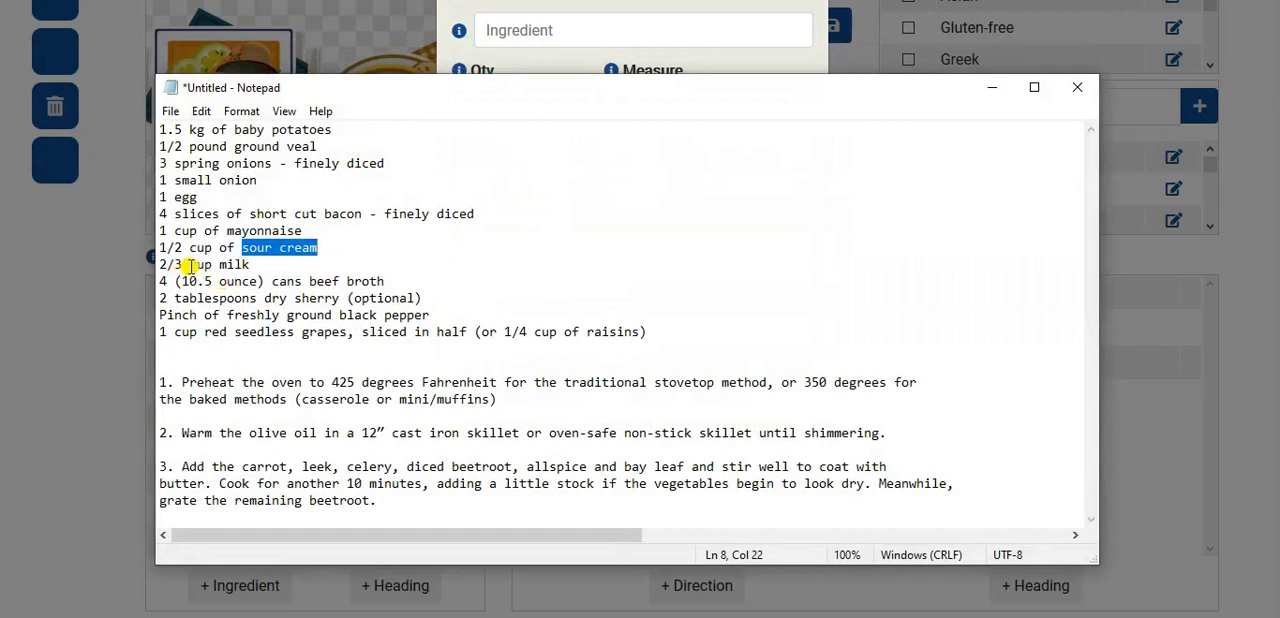
{"action": "left_click_drag", "start_coordinate": [219, 264], "coordinate": [257, 265]}
{"action": "key", "text": "ctrl+c"}
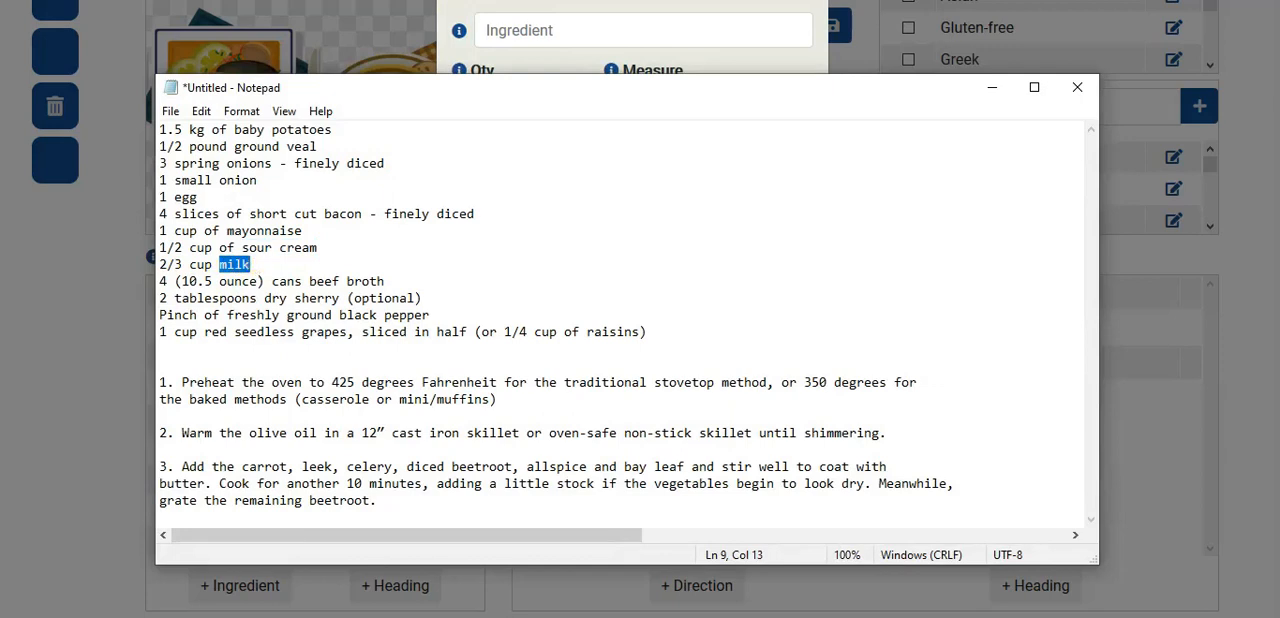
{"action": "left_click", "coordinate": [500, 30]}
{"action": "key", "text": "ctrl+v"}
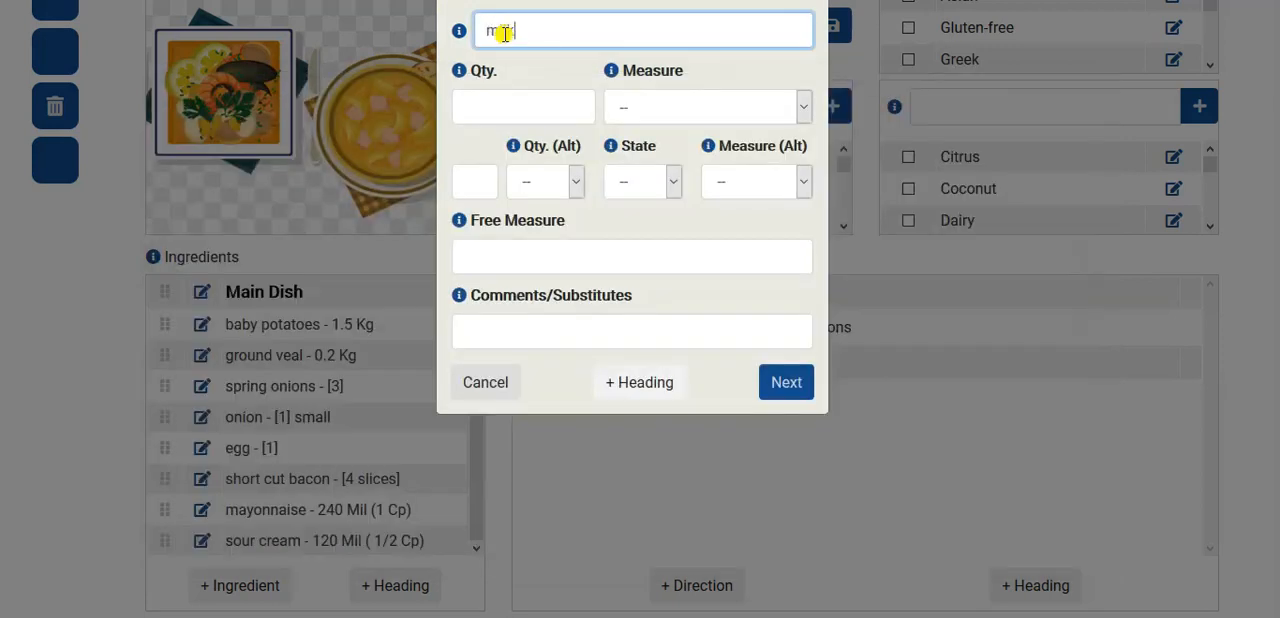
- Give the milk an alternative quantity of 2/3, state Liquid and alternative measure Cup (Cp), and add it to the ingredients
{"action": "left_click", "coordinate": [550, 178]}
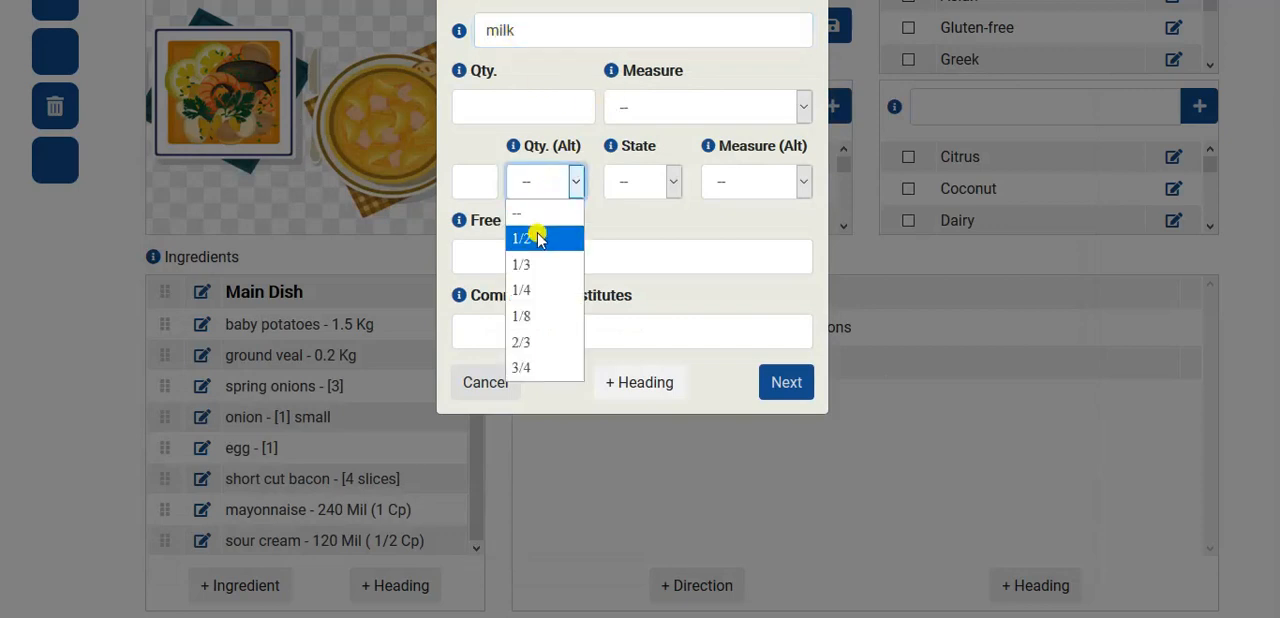
{"action": "left_click", "coordinate": [542, 342]}
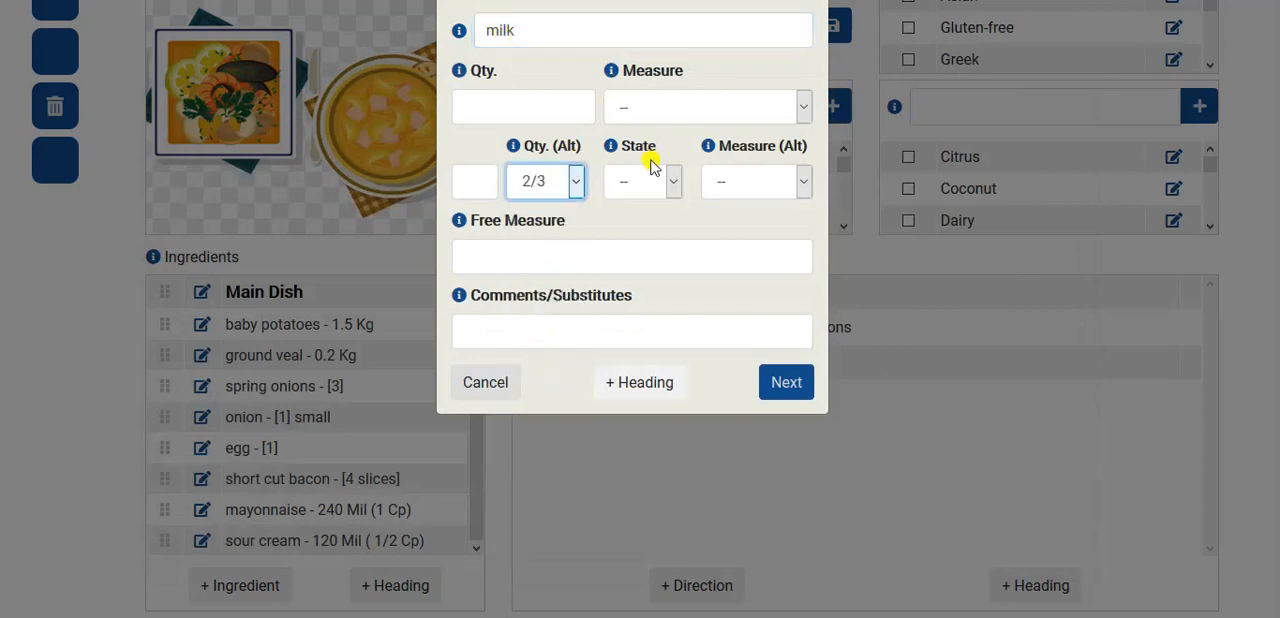
{"action": "left_click", "coordinate": [650, 180]}
{"action": "left_click", "coordinate": [630, 264]}
{"action": "left_click", "coordinate": [729, 181]}
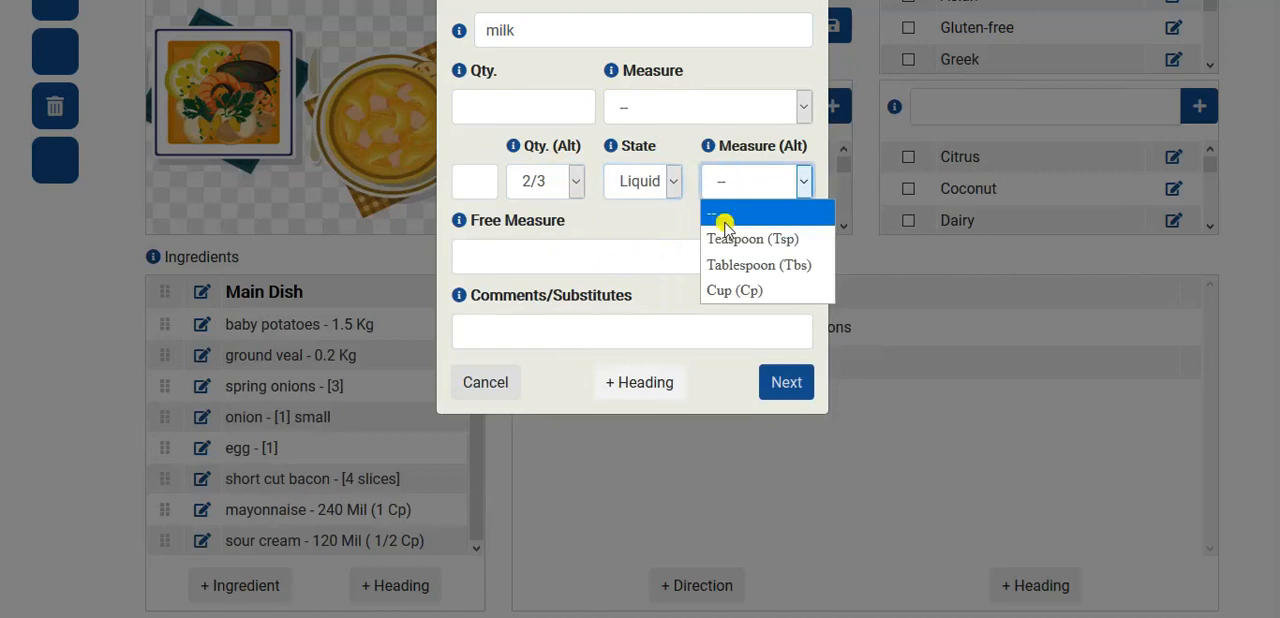
{"action": "left_click", "coordinate": [729, 290]}
{"action": "left_click", "coordinate": [780, 382]}
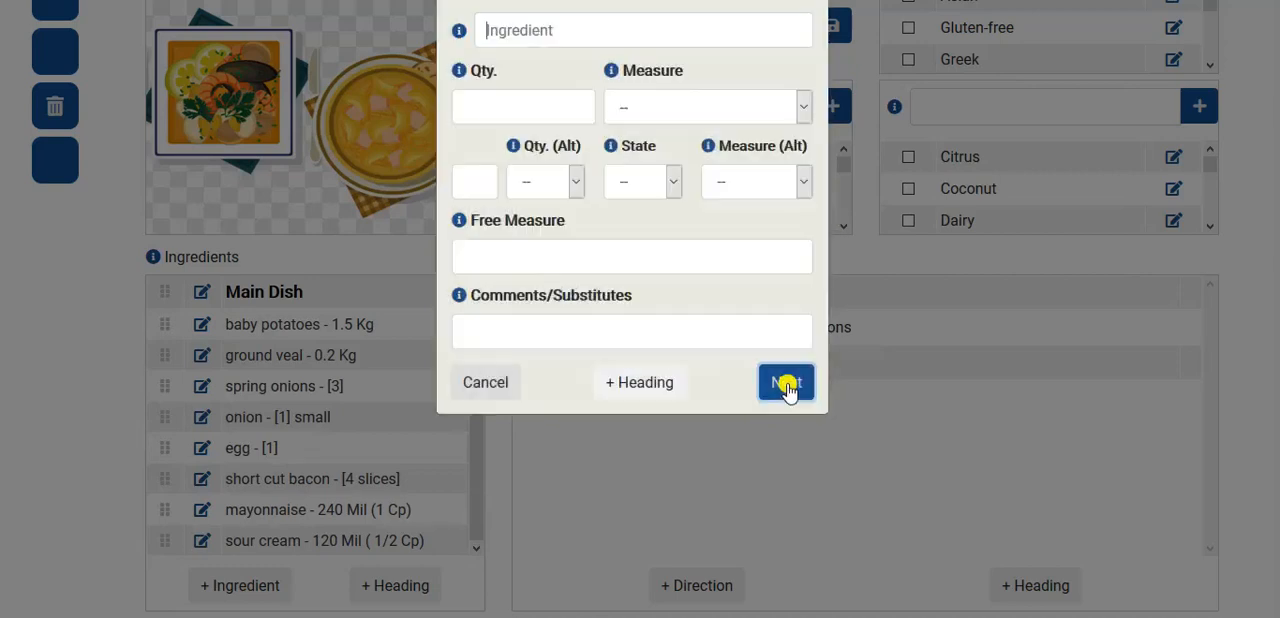
- Switch to Notepad, copy "beef broth" from the cans line, and paste it as the next ingredient's name
{"action": "key", "text": "alt+Tab"}
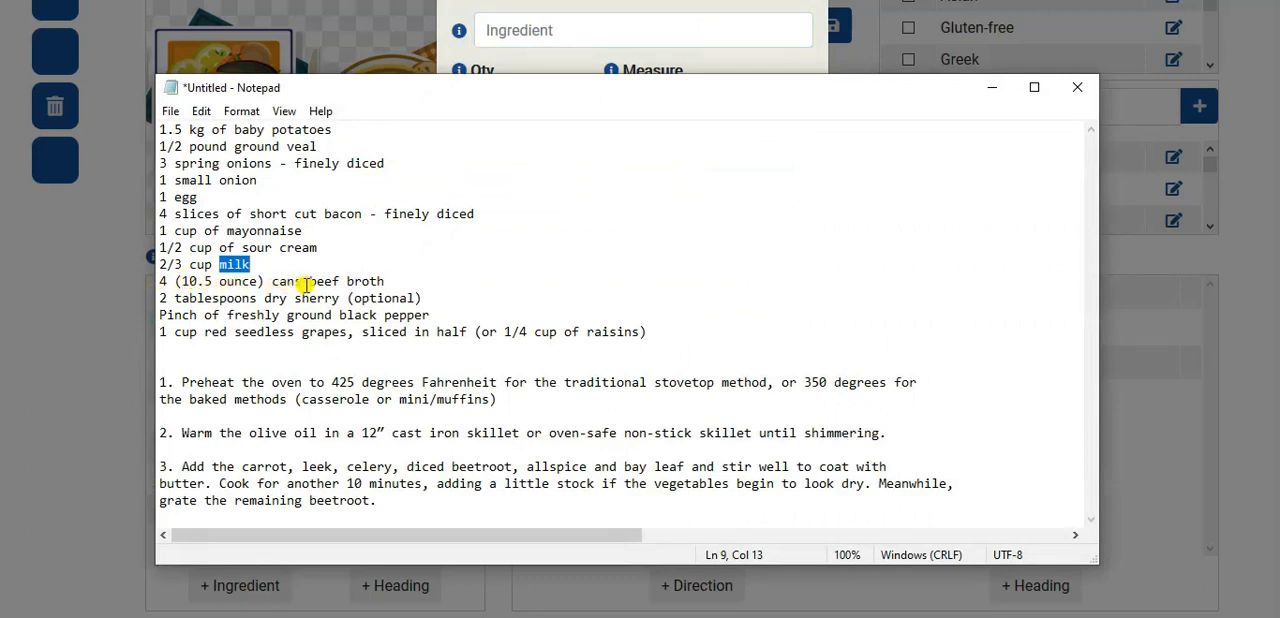
{"action": "left_click_drag", "start_coordinate": [310, 281], "coordinate": [433, 283]}
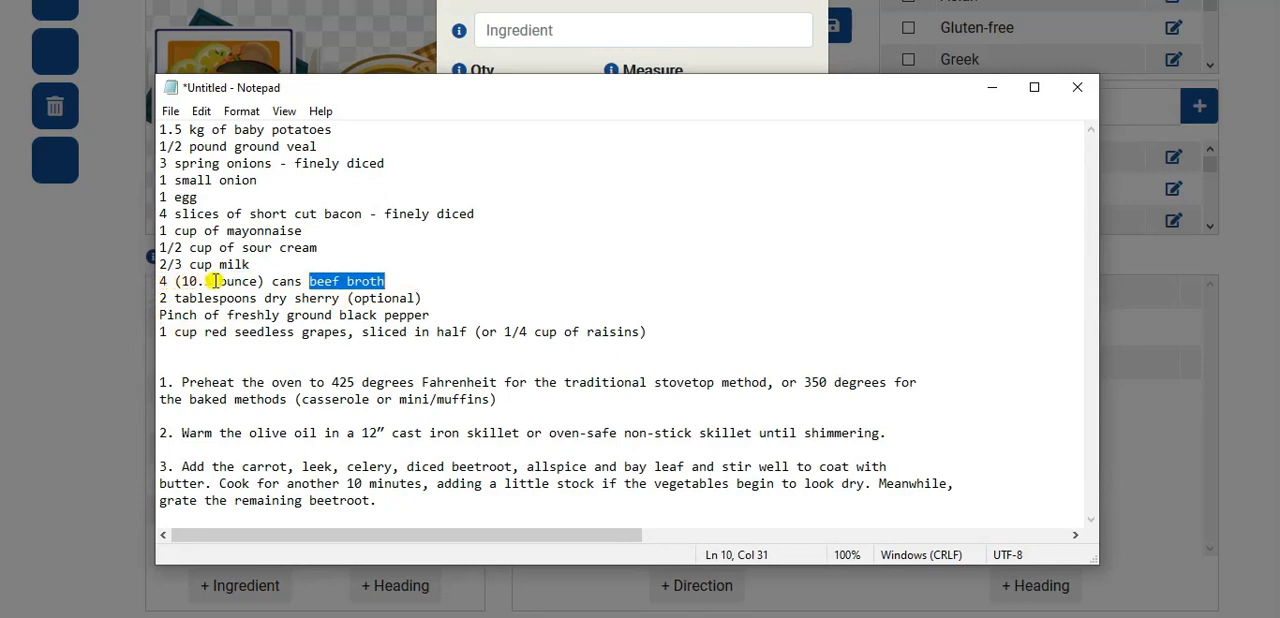
{"action": "key", "text": "ctrl+c"}
{"action": "left_click", "coordinate": [538, 30]}
{"action": "key", "text": "ctrl+v"}
- Give the beef broth a quantity of 42 with measure Fluid Ounce (Fl Oz) and add it to the ingredients
{"action": "left_click", "coordinate": [510, 96]}
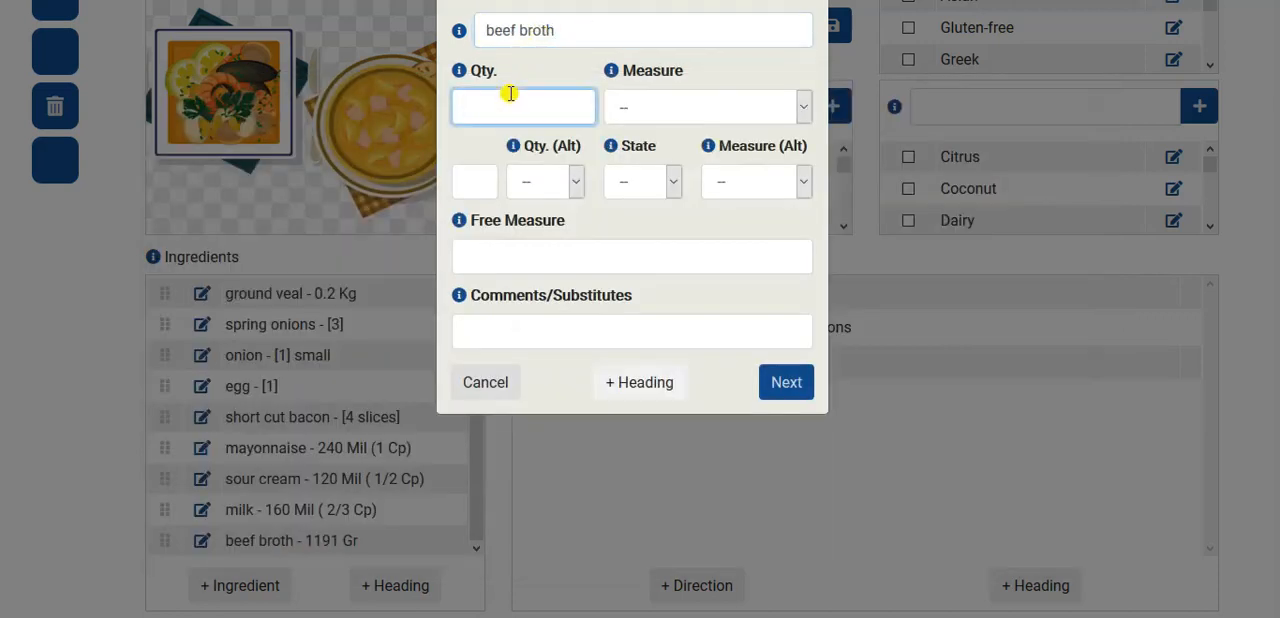
{"action": "left_click", "coordinate": [632, 108]}
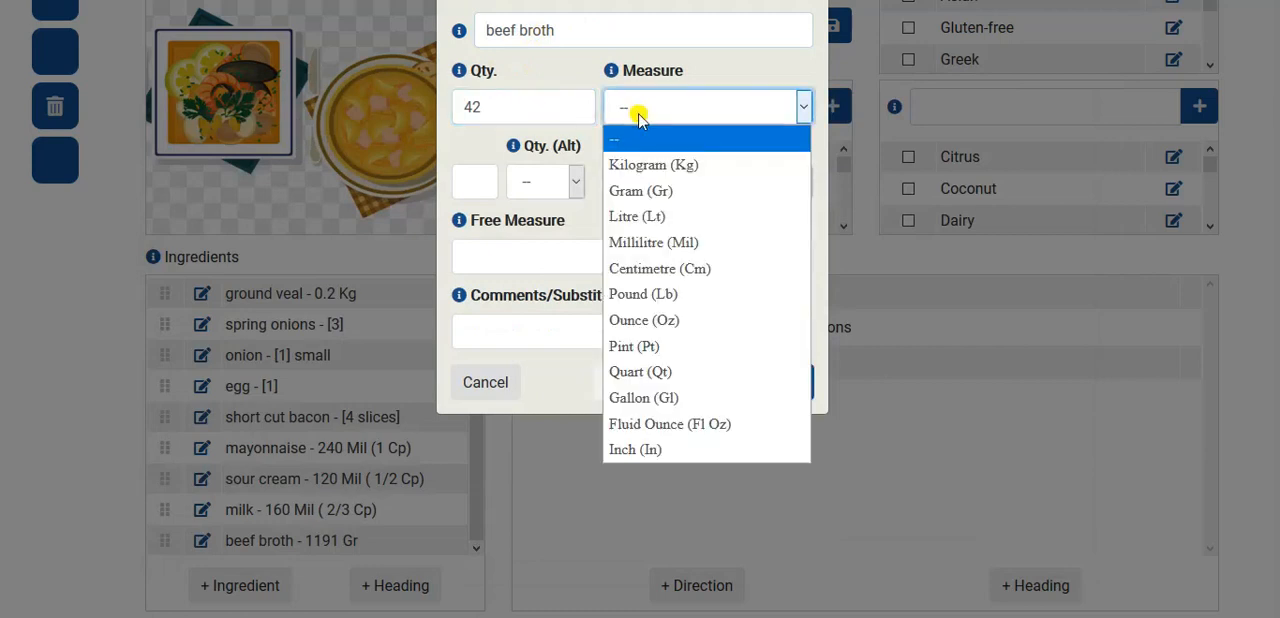
{"action": "left_click", "coordinate": [655, 424]}
{"action": "key", "text": "Return"}
- Switch to Notepad, copy "dry sherry" from the "2 tablespoons" line, and paste it as the next ingredient's name
{"action": "key", "text": "alt+Tab"}
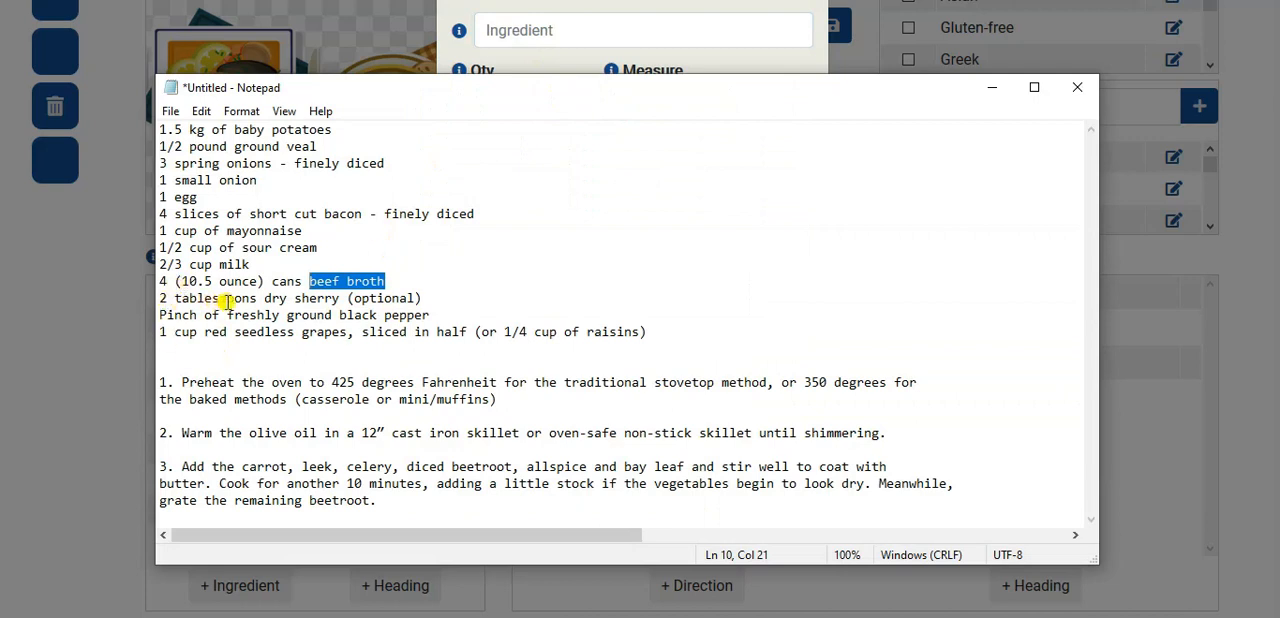
{"action": "left_click_drag", "start_coordinate": [264, 298], "coordinate": [335, 297]}
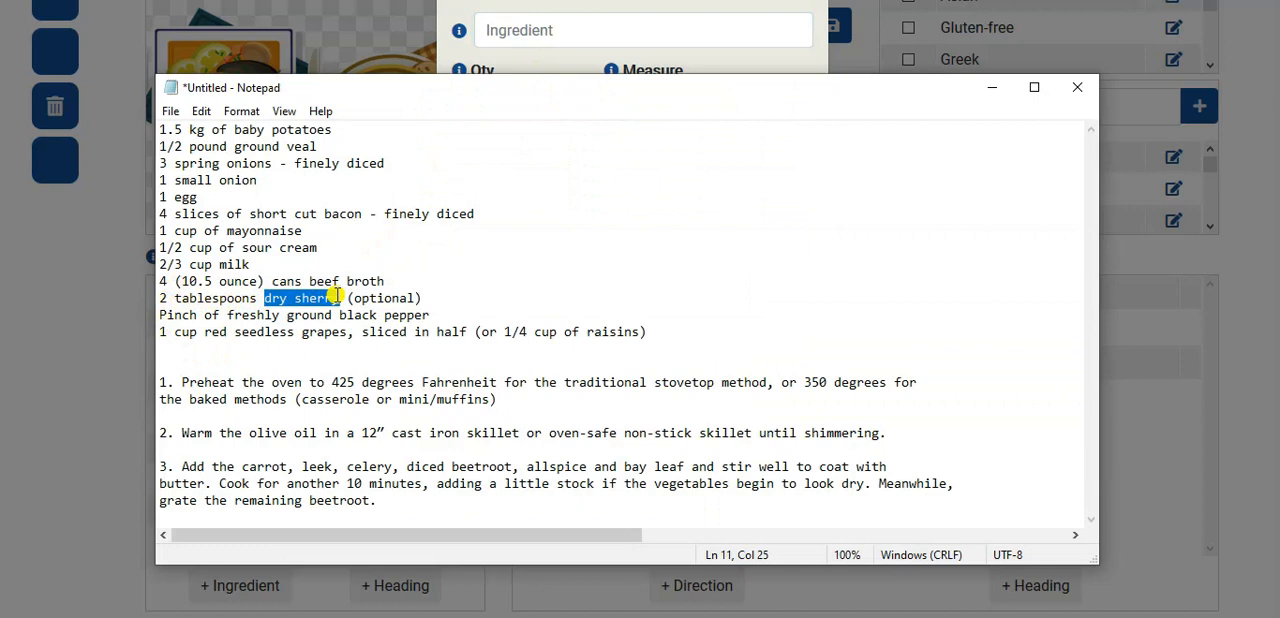
{"action": "left_click", "coordinate": [585, 24]}
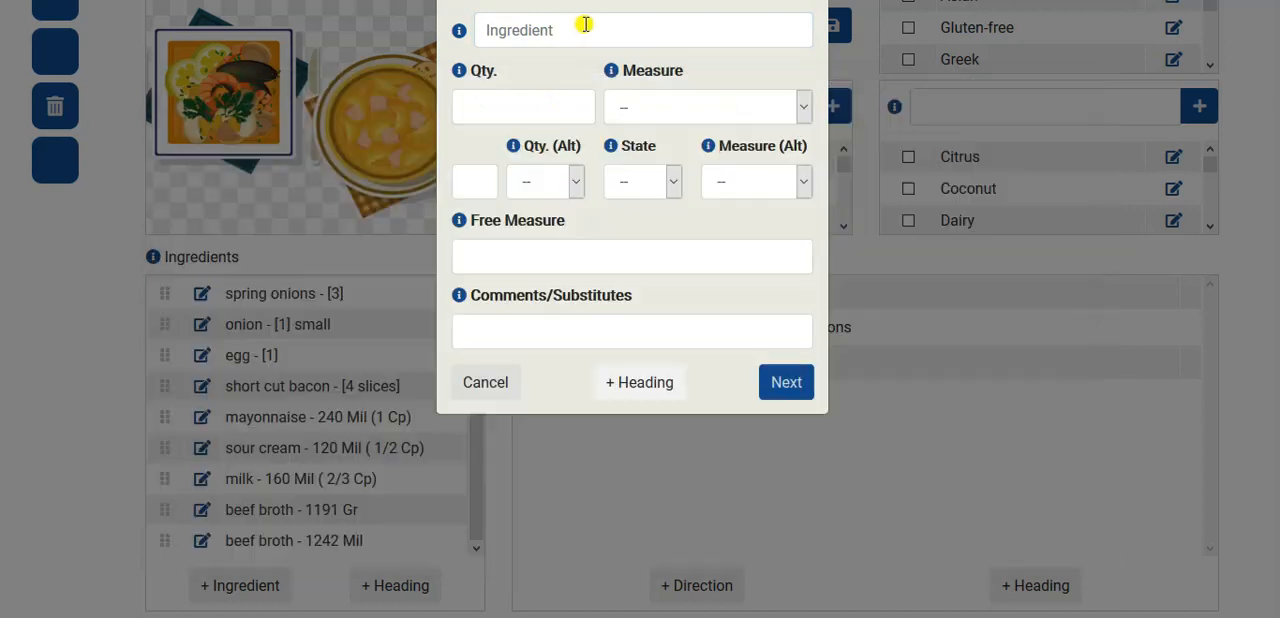
{"action": "key", "text": "ctrl+v"}
- Give the dry sherry alternative quantity 2, state Liquid, alternative measure Tablespoon (Tbs) and the comment "optional", and add it to the ingredients
{"action": "left_click", "coordinate": [486, 190]}
{"action": "type", "text": "2"}
{"action": "left_click", "coordinate": [623, 182]}
{"action": "left_click", "coordinate": [635, 262]}
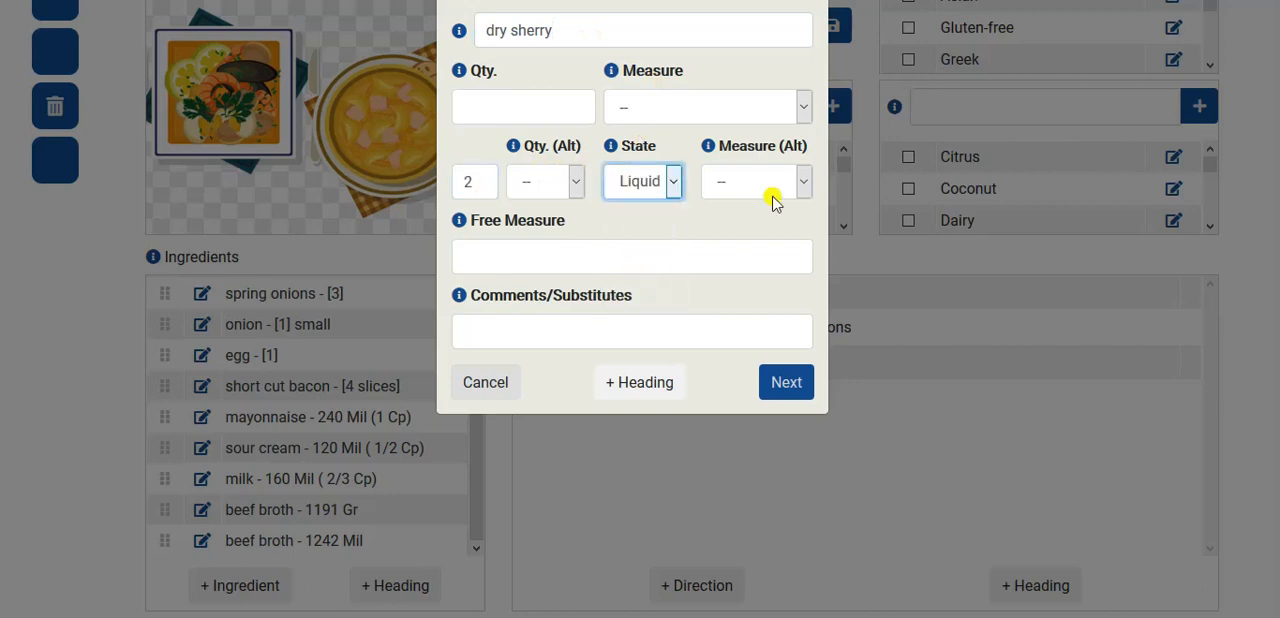
{"action": "left_click", "coordinate": [750, 181]}
{"action": "left_click", "coordinate": [752, 264]}
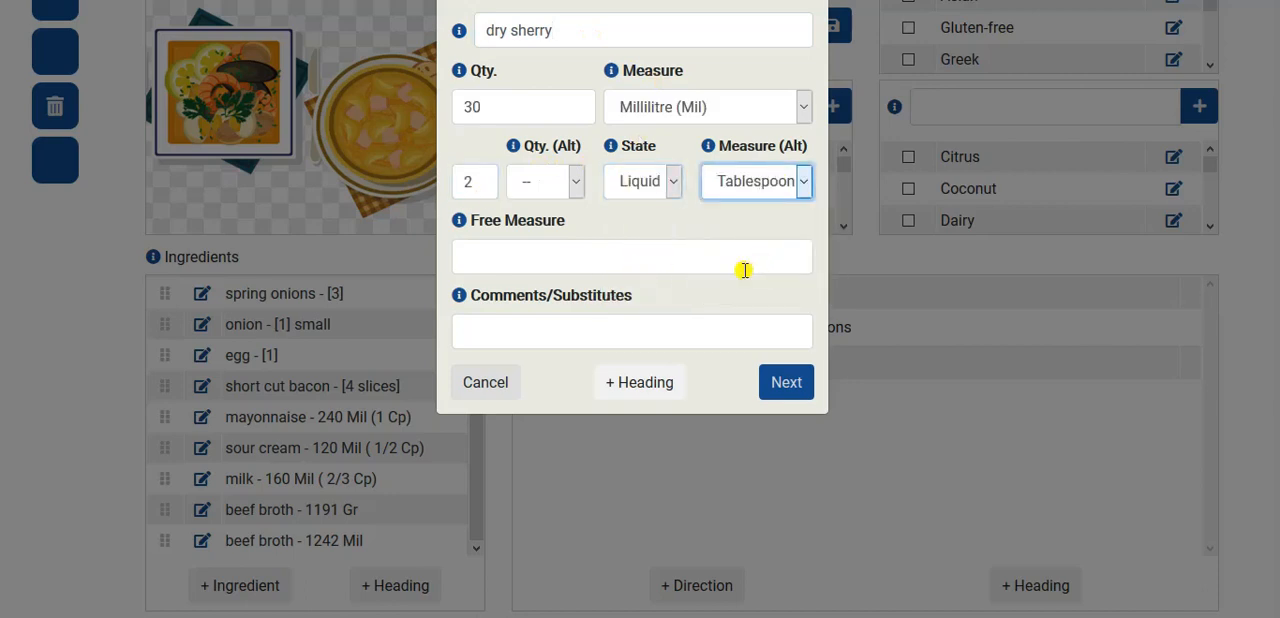
{"action": "left_click", "coordinate": [565, 338]}
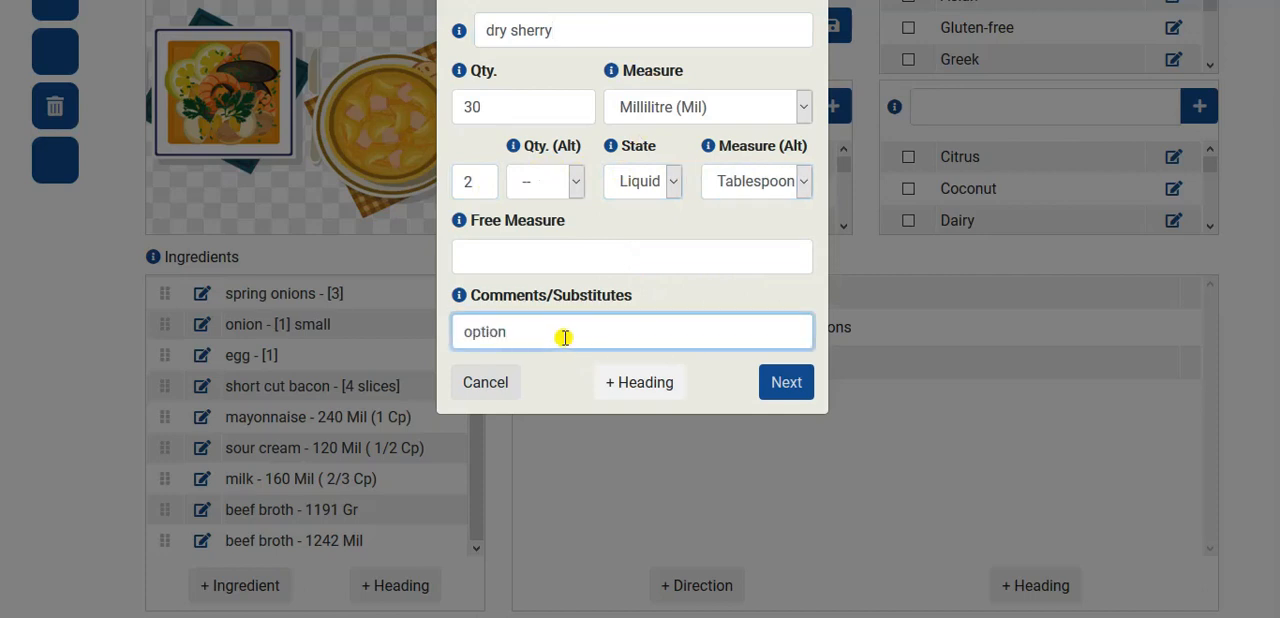
{"action": "left_click", "coordinate": [773, 383]}
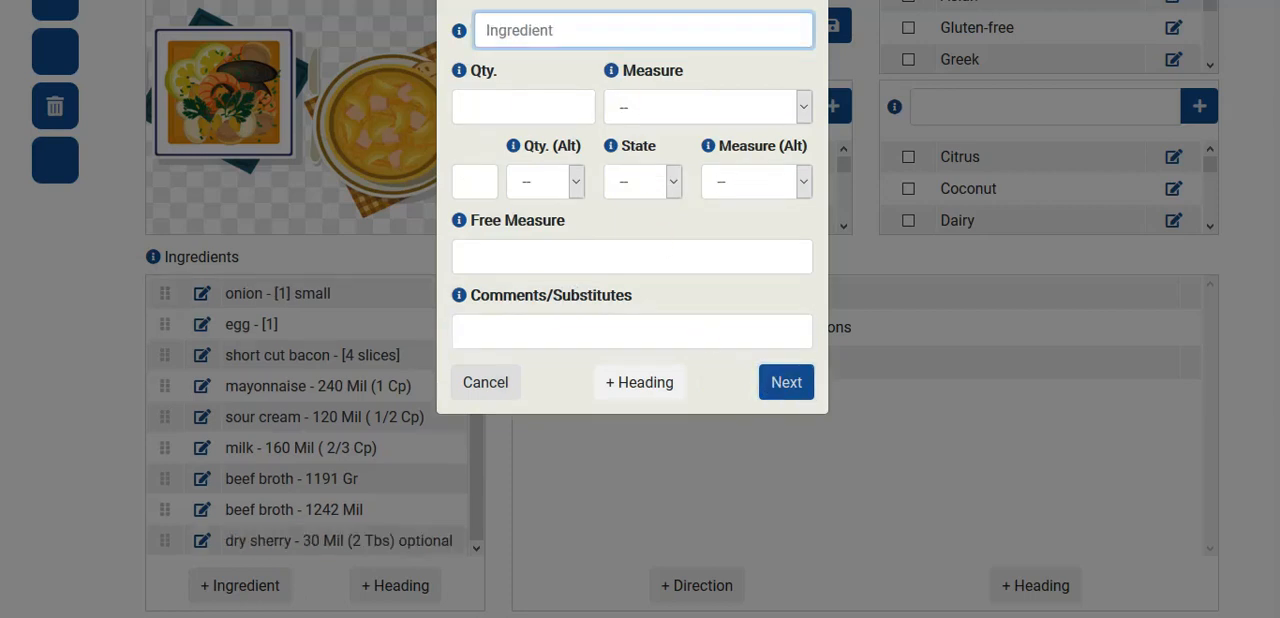
- Switch to Notepad, copy "black pepper" from the "Pinch of freshly ground" line, and paste it as the next ingredient's name
{"action": "key", "text": "alt+Tab"}
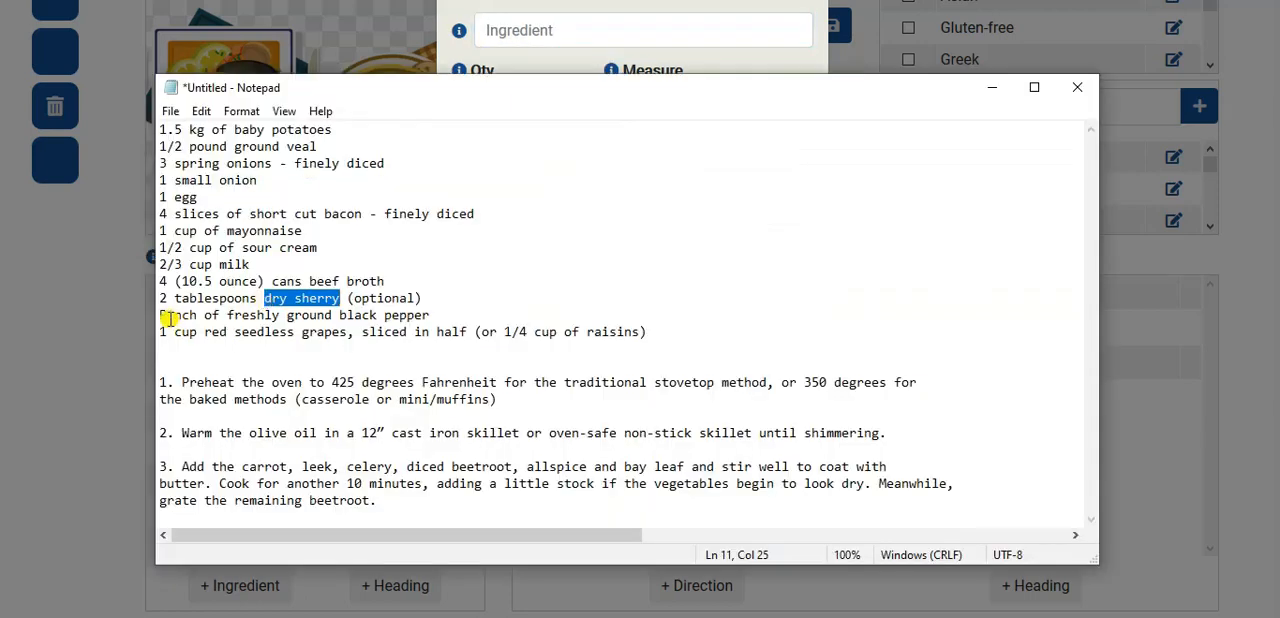
{"action": "left_click_drag", "start_coordinate": [227, 315], "coordinate": [491, 315]}
{"action": "left_click", "coordinate": [352, 315]}
{"action": "left_click_drag", "start_coordinate": [339, 315], "coordinate": [465, 315]}
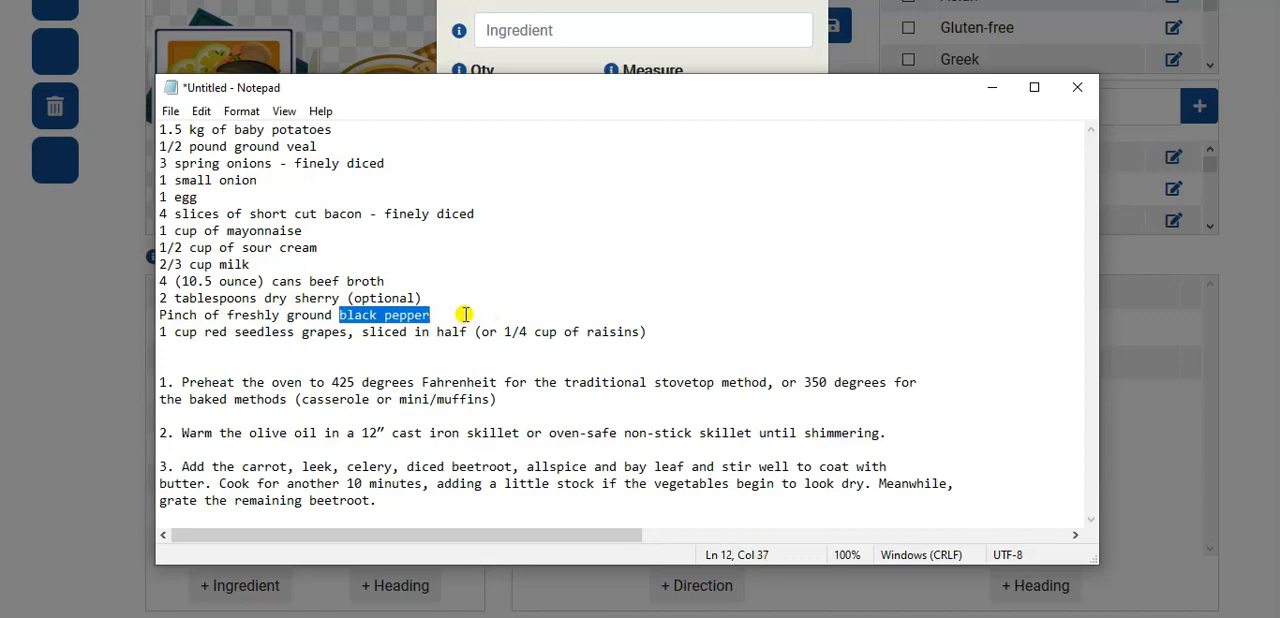
{"action": "left_click", "coordinate": [524, 31]}
{"action": "key", "text": "ctrl+v"}
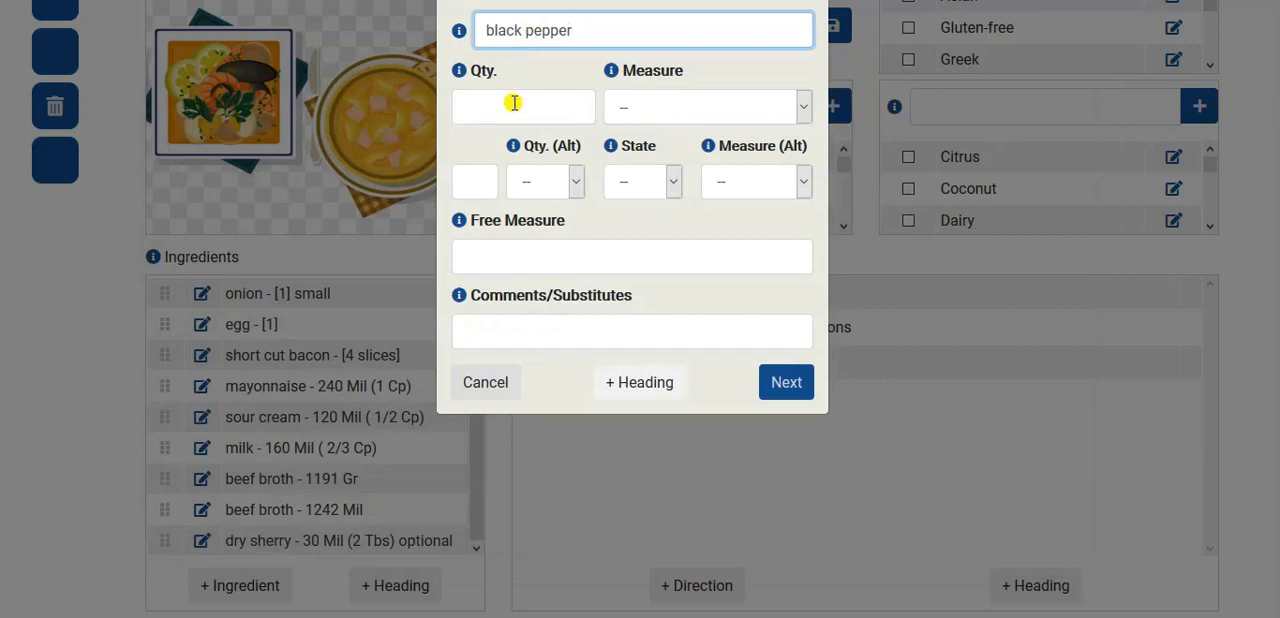
- Give the black pepper the comment "freshly ground" and the free measure "pinch", and add it to the ingredients
{"action": "left_click", "coordinate": [497, 320]}
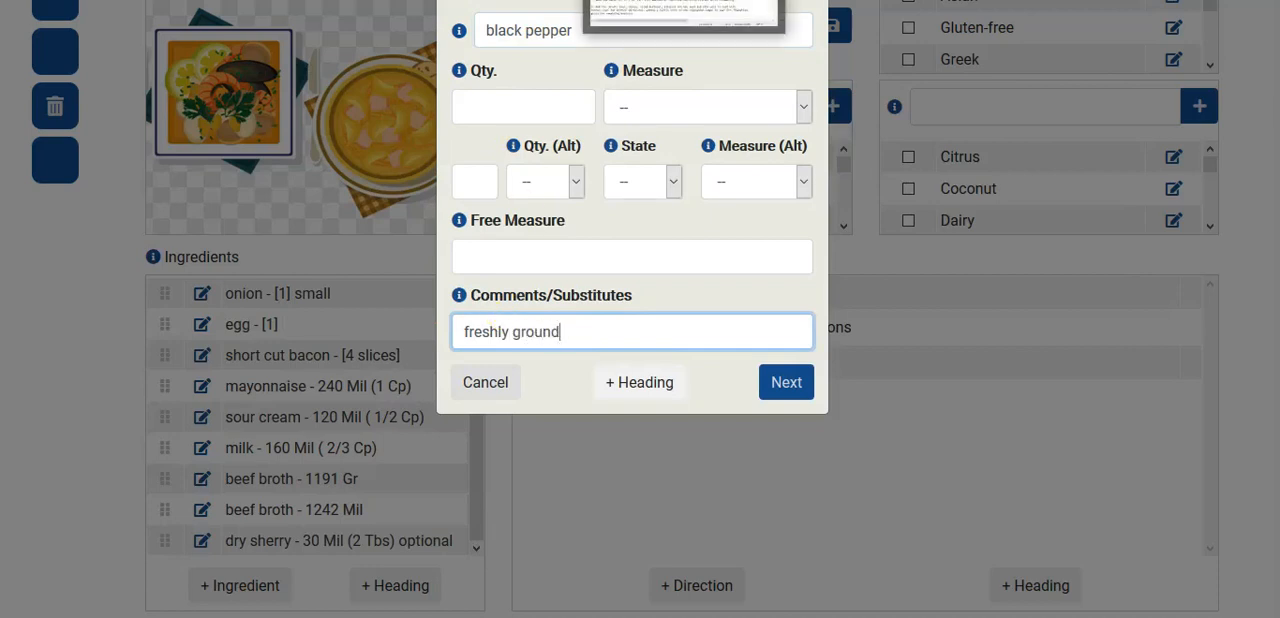
{"action": "key", "text": "alt+Tab"}
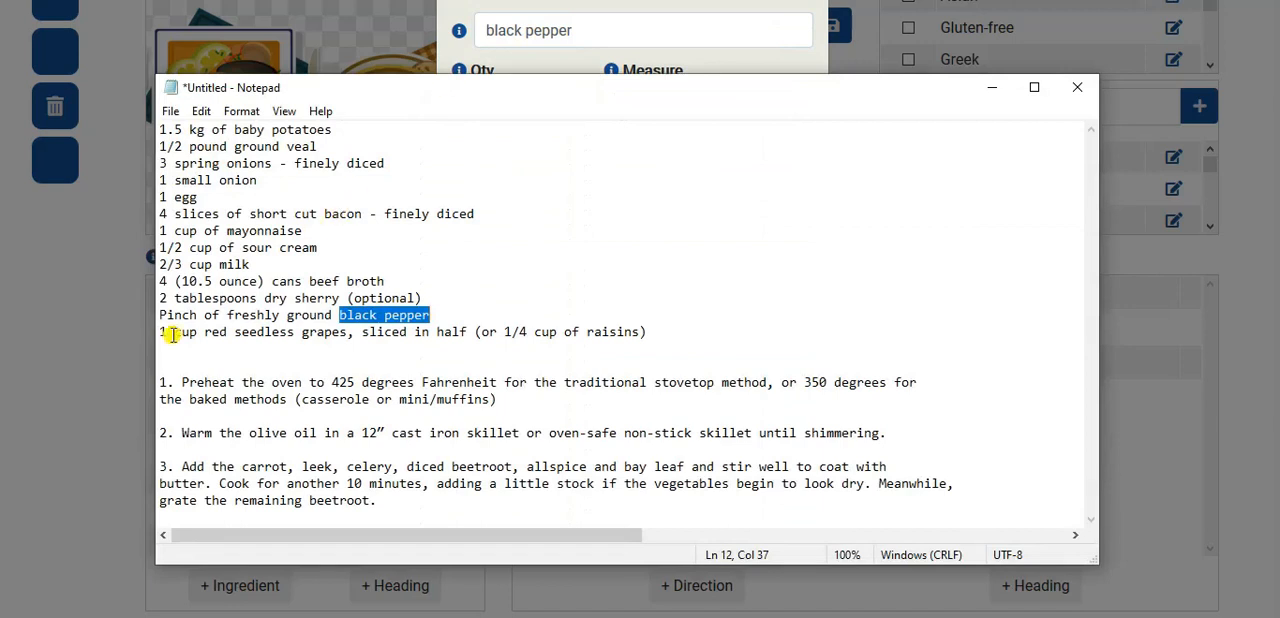
{"action": "left_click", "coordinate": [610, 17]}
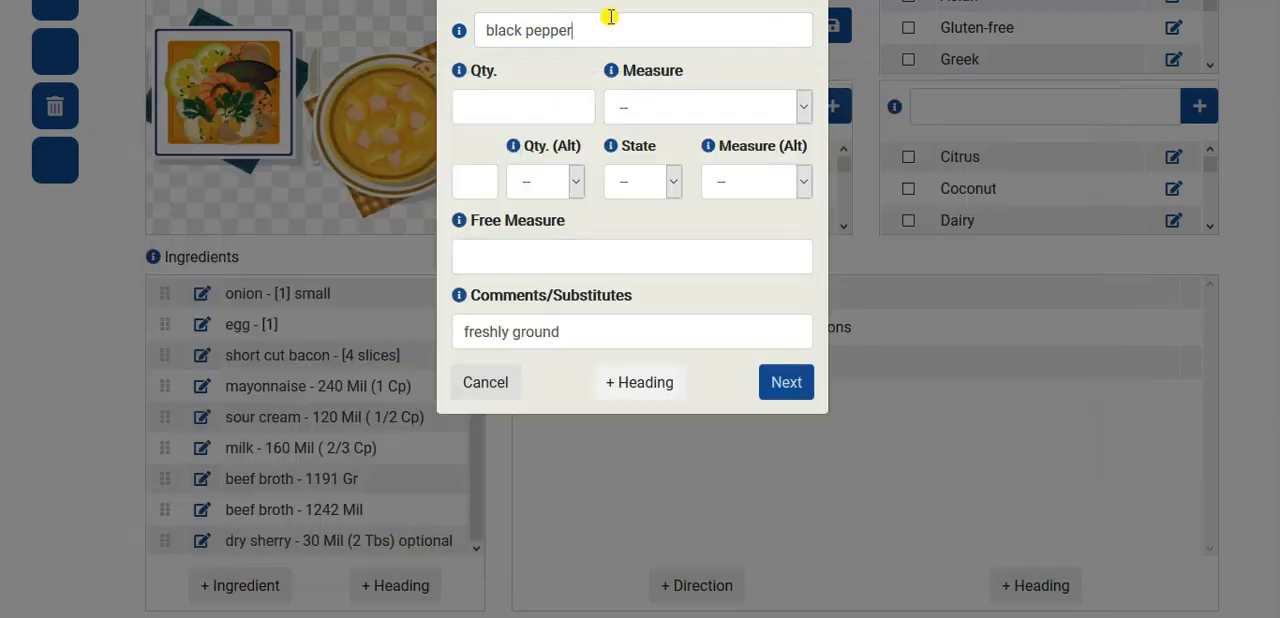
{"action": "left_click", "coordinate": [482, 256]}
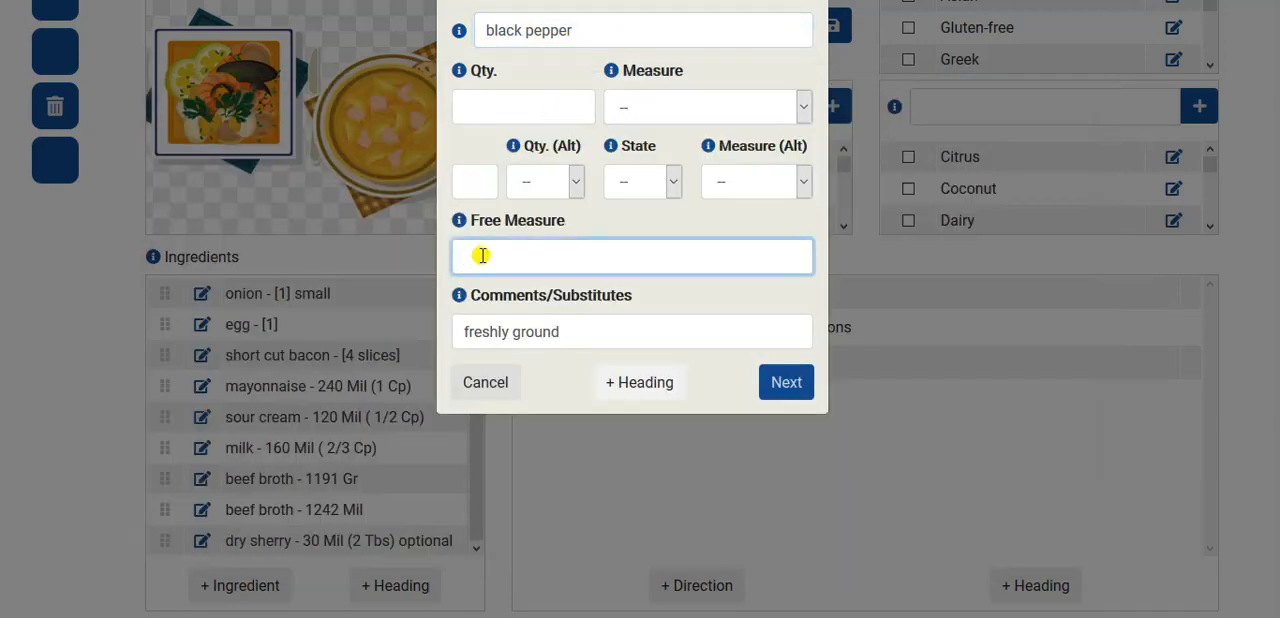
{"action": "type", "text": "pinch"}
{"action": "left_click", "coordinate": [781, 390]}
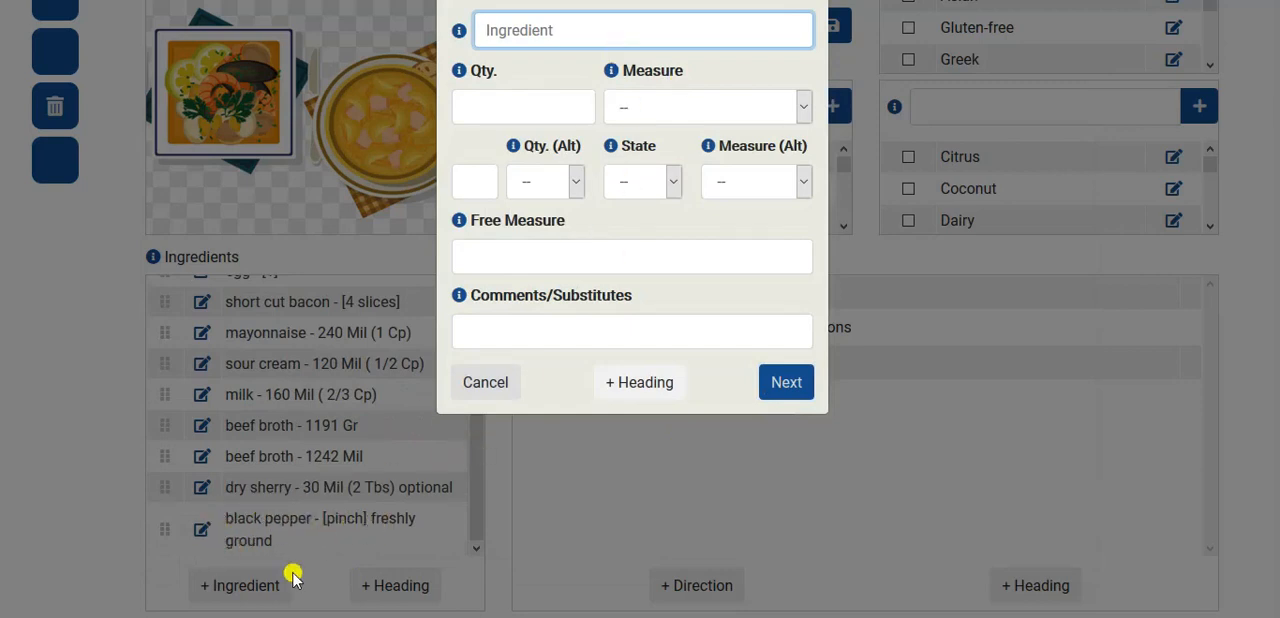
- Close the blank ingredient form and update the black pepper entry's free measure to "1 pinch"
{"action": "left_click", "coordinate": [462, 393]}
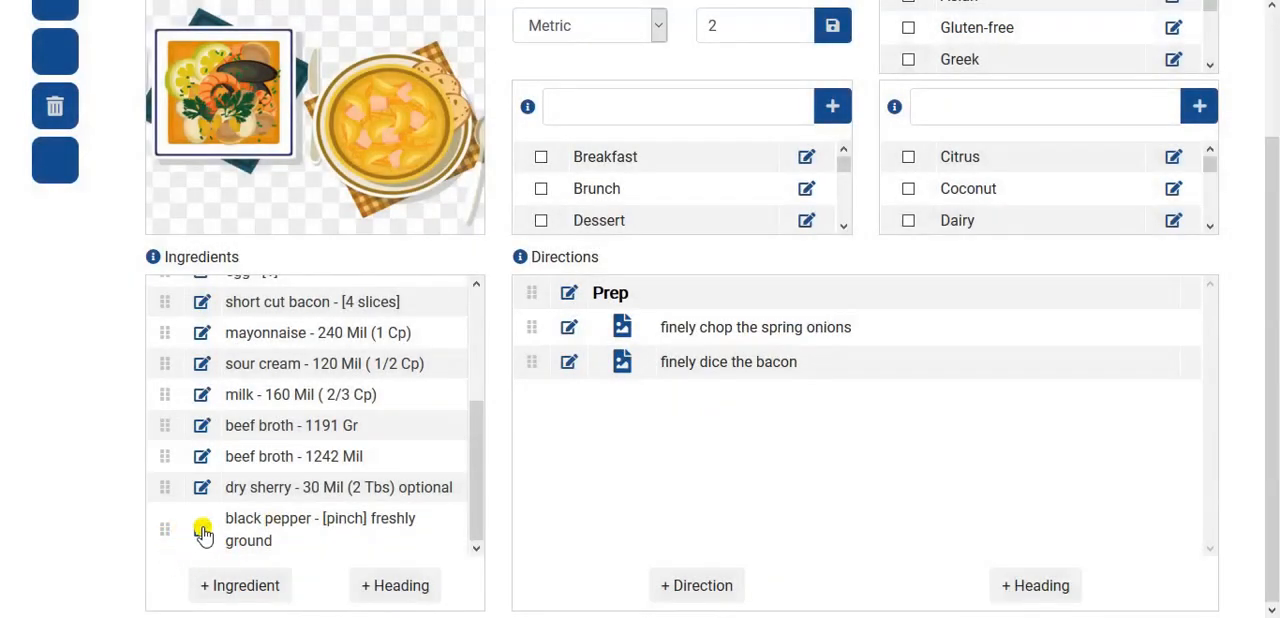
{"action": "left_click", "coordinate": [201, 528]}
{"action": "left_click", "coordinate": [465, 259]}
{"action": "type", "text": "a"}
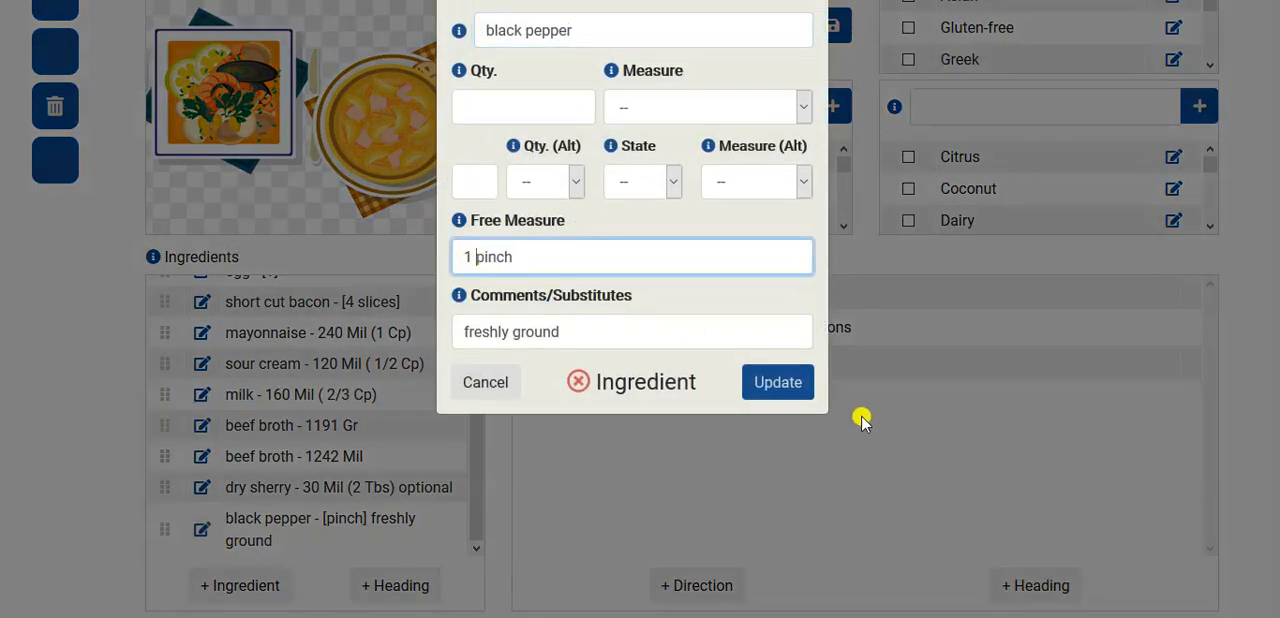
{"action": "left_click", "coordinate": [789, 388]}
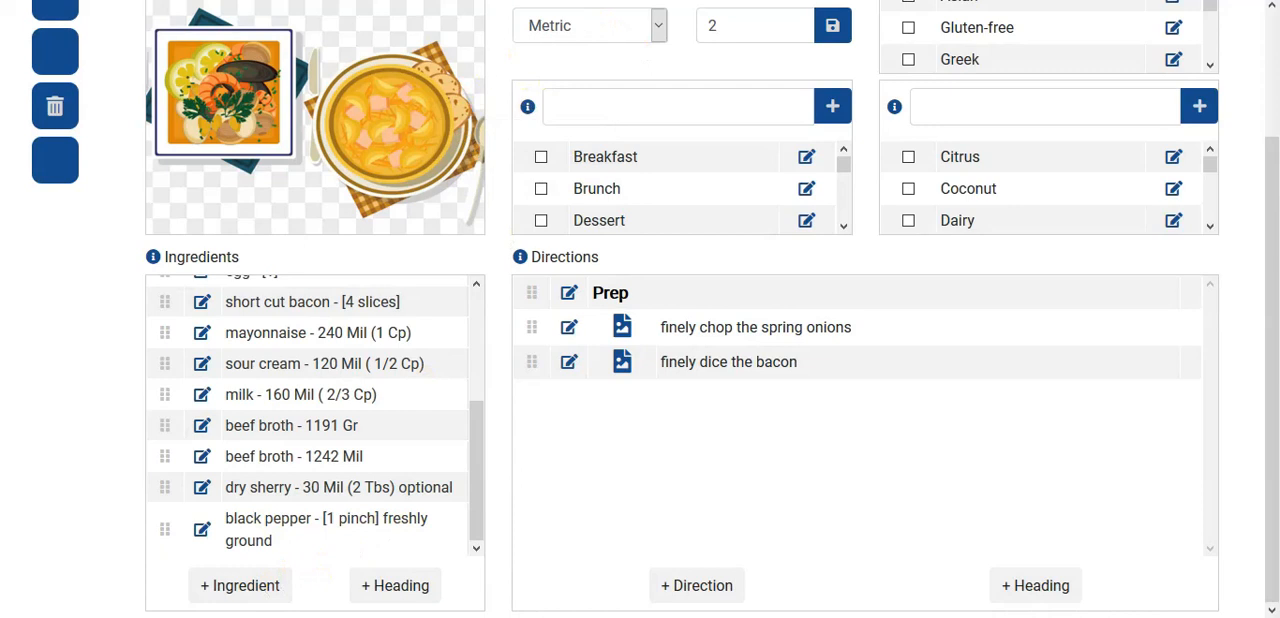
- Switch to Notepad, copy "red seedless grapes", and paste it as the name of a new ingredient in the recipe
{"action": "key", "text": "alt+Tab"}
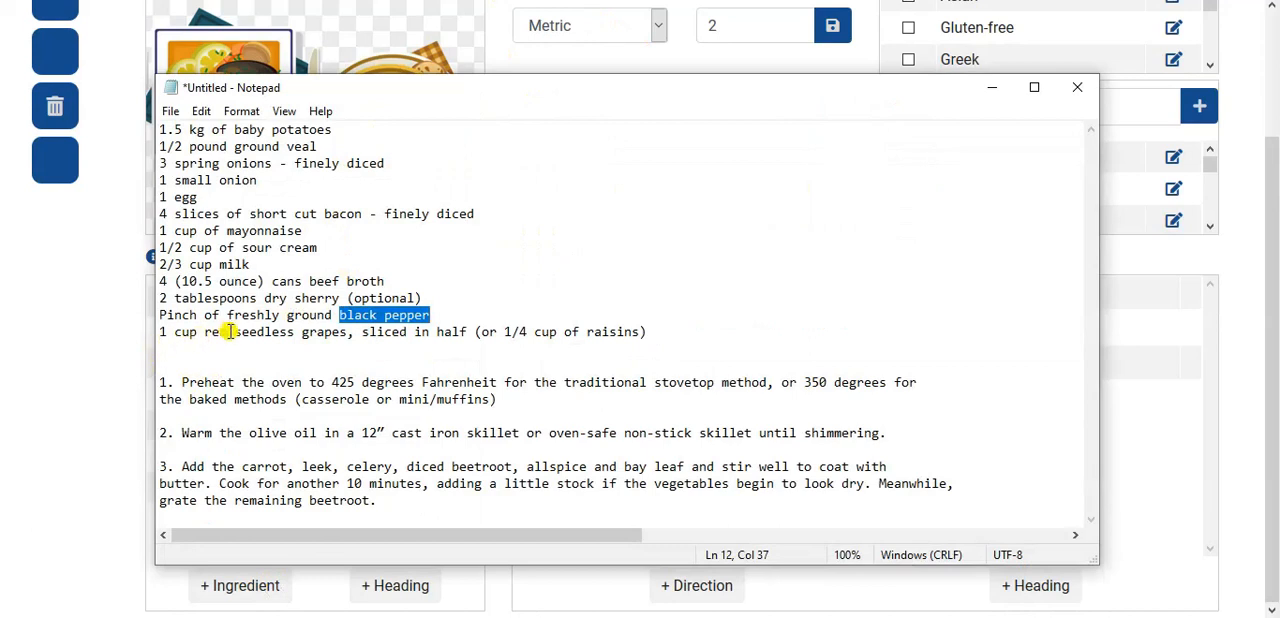
{"action": "left_click_drag", "start_coordinate": [206, 334], "coordinate": [340, 333]}
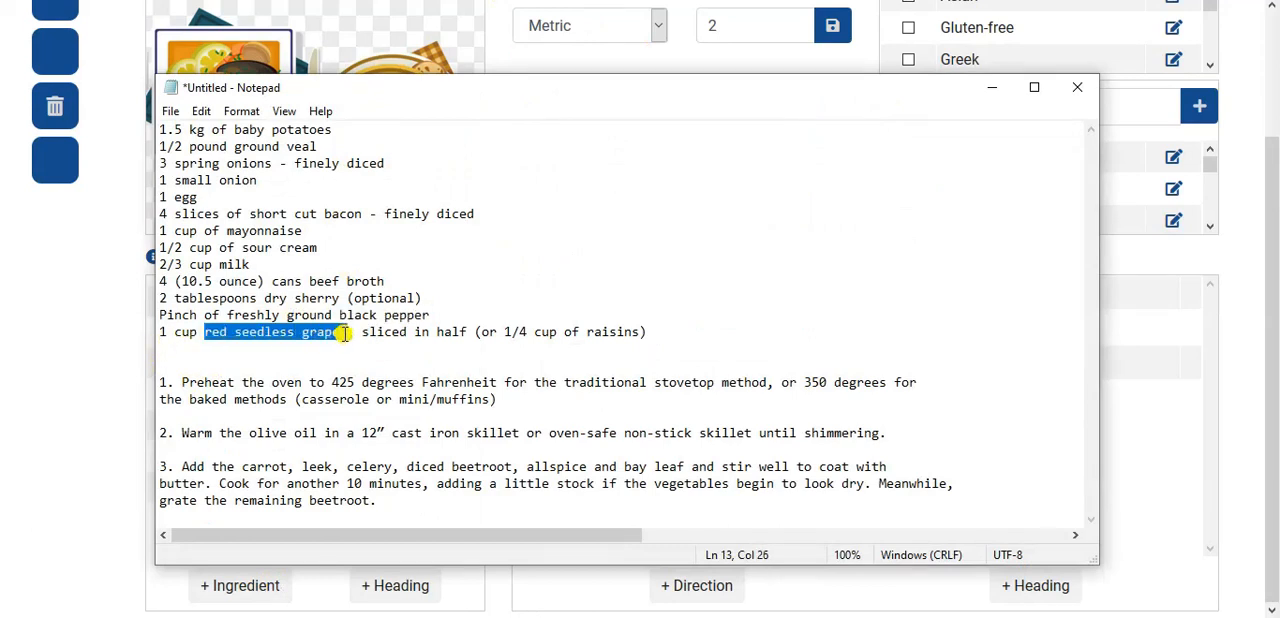
{"action": "left_click_drag", "start_coordinate": [343, 334], "coordinate": [349, 333]}
{"action": "key", "text": "ctrl+c"}
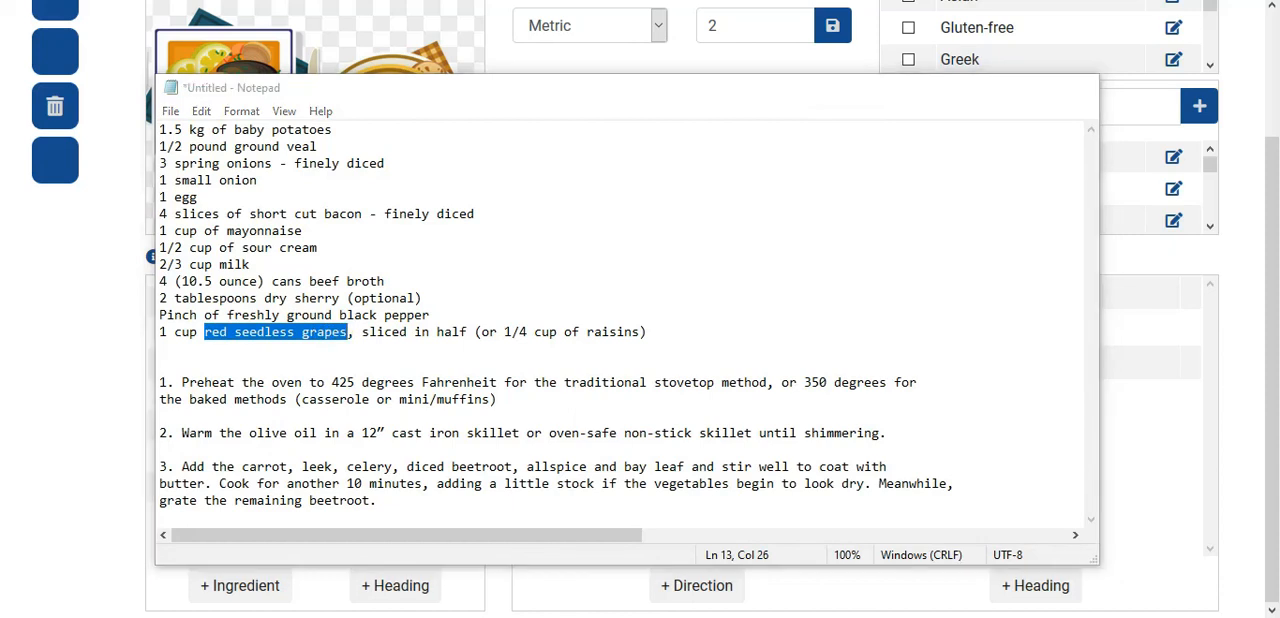
{"action": "key", "text": "alt+Tab"}
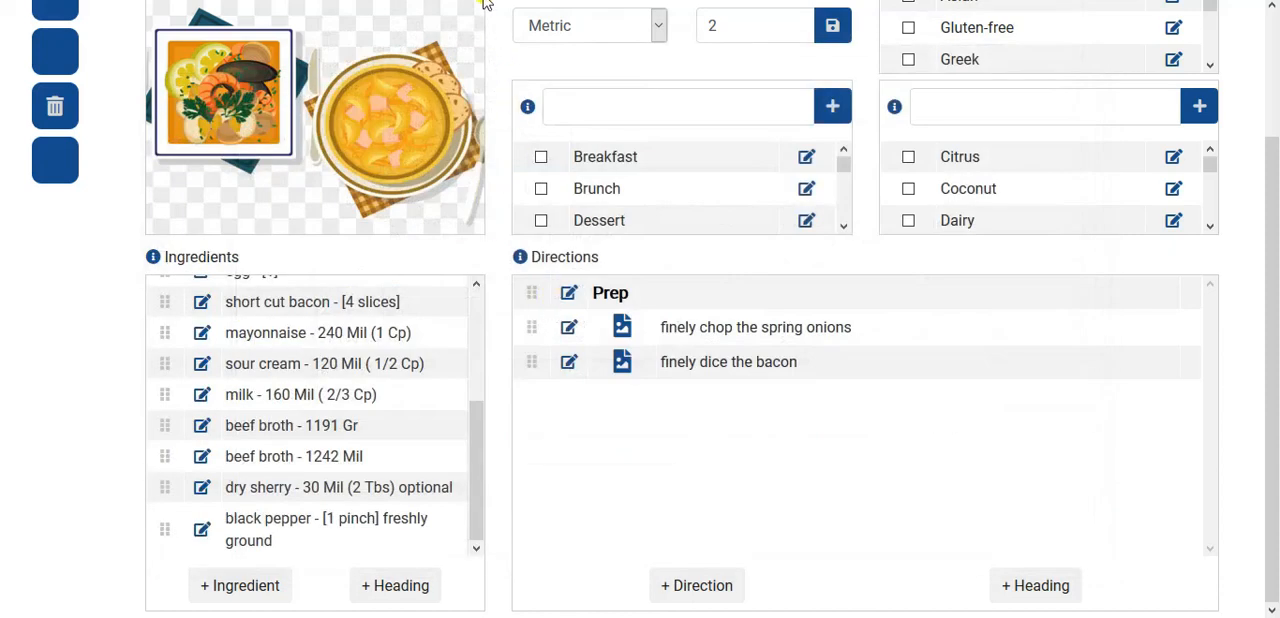
{"action": "left_click", "coordinate": [260, 580]}
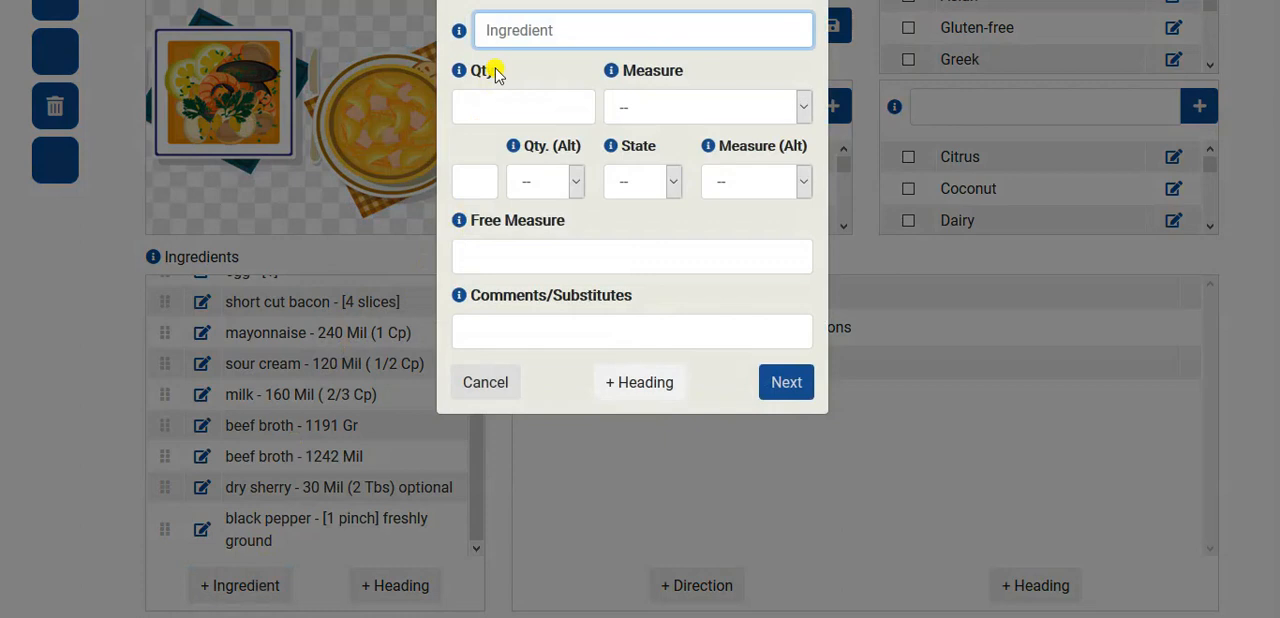
{"action": "key", "text": "ctrl+v"}
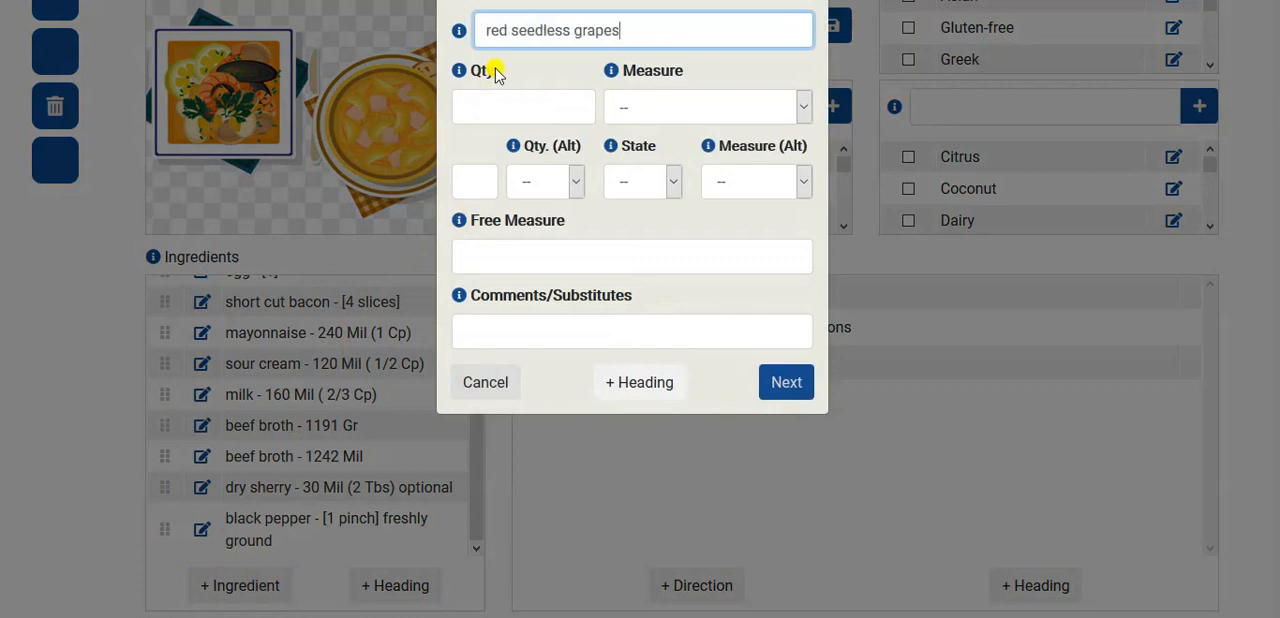
- Give the red seedless grapes alternative quantity 1, state Dry and alternative measure Cup (Cp)
{"action": "left_click", "coordinate": [466, 168]}
{"action": "type", "text": "1"}
{"action": "left_click", "coordinate": [651, 180]}
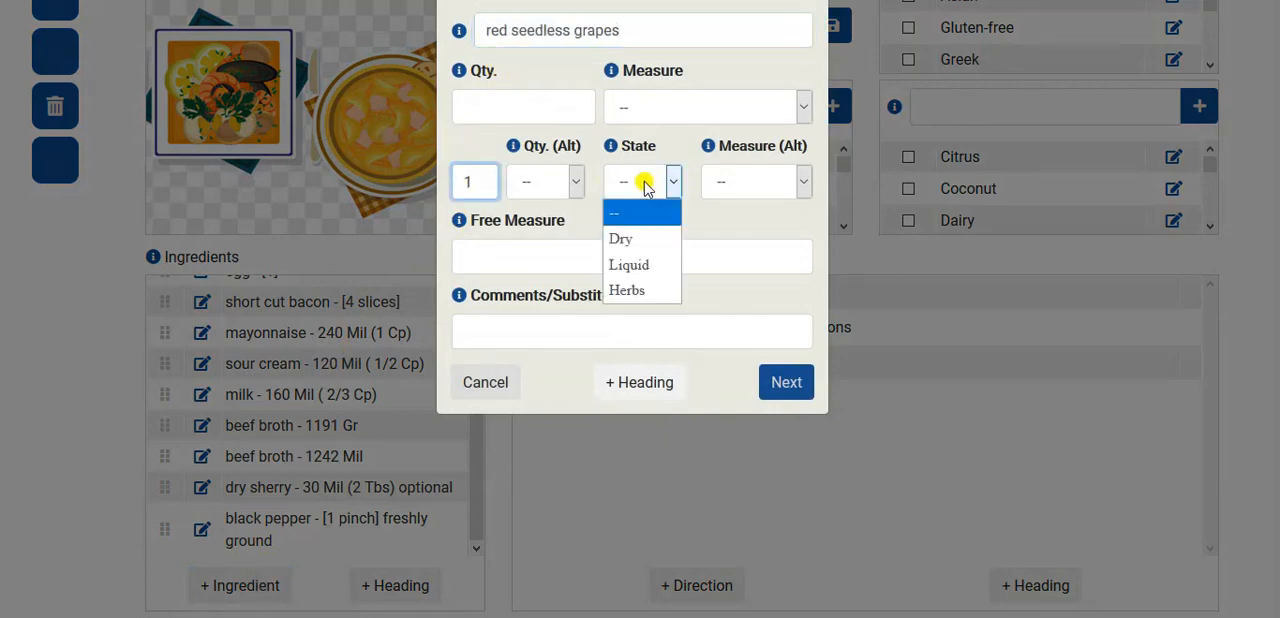
{"action": "left_click", "coordinate": [622, 245]}
{"action": "left_click", "coordinate": [770, 180]}
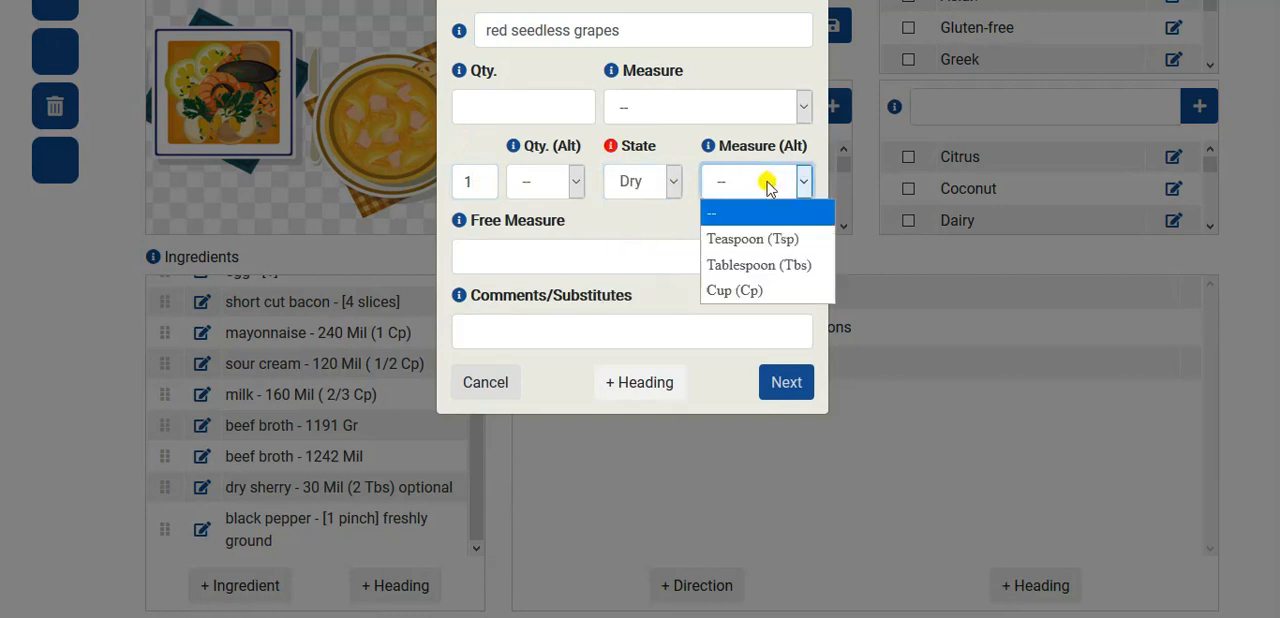
{"action": "left_click", "coordinate": [752, 290]}
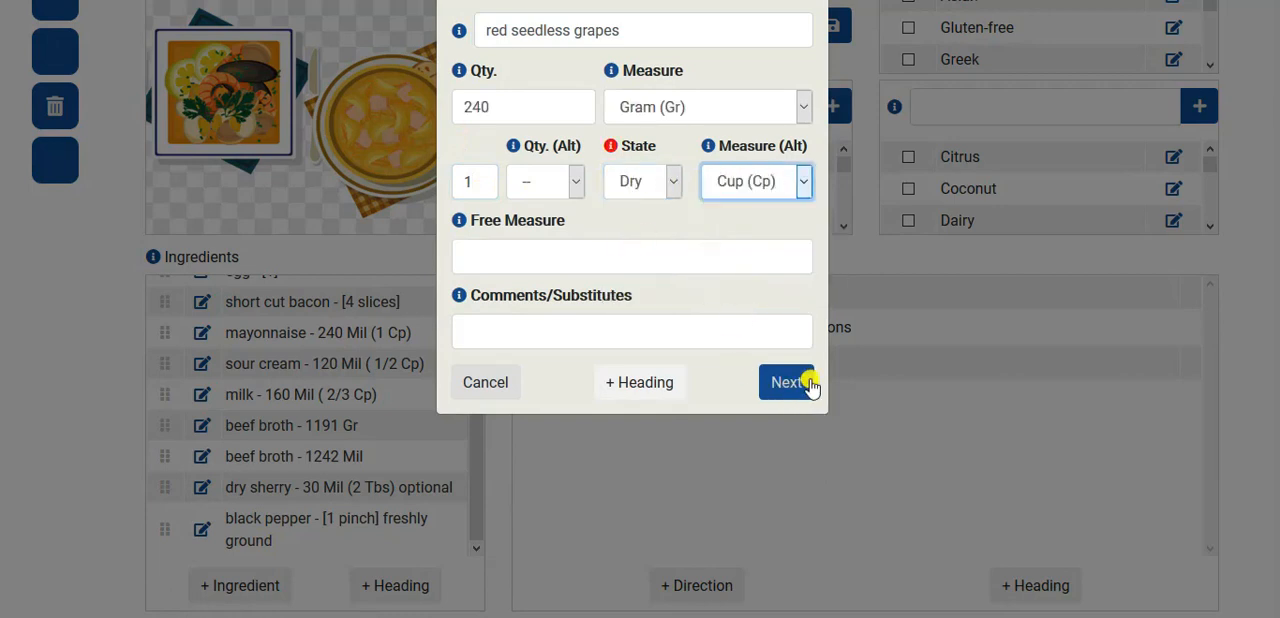
- Set the red seedless grapes' main quantity to 200 grams and add them to the ingredients
{"action": "left_click", "coordinate": [503, 106]}
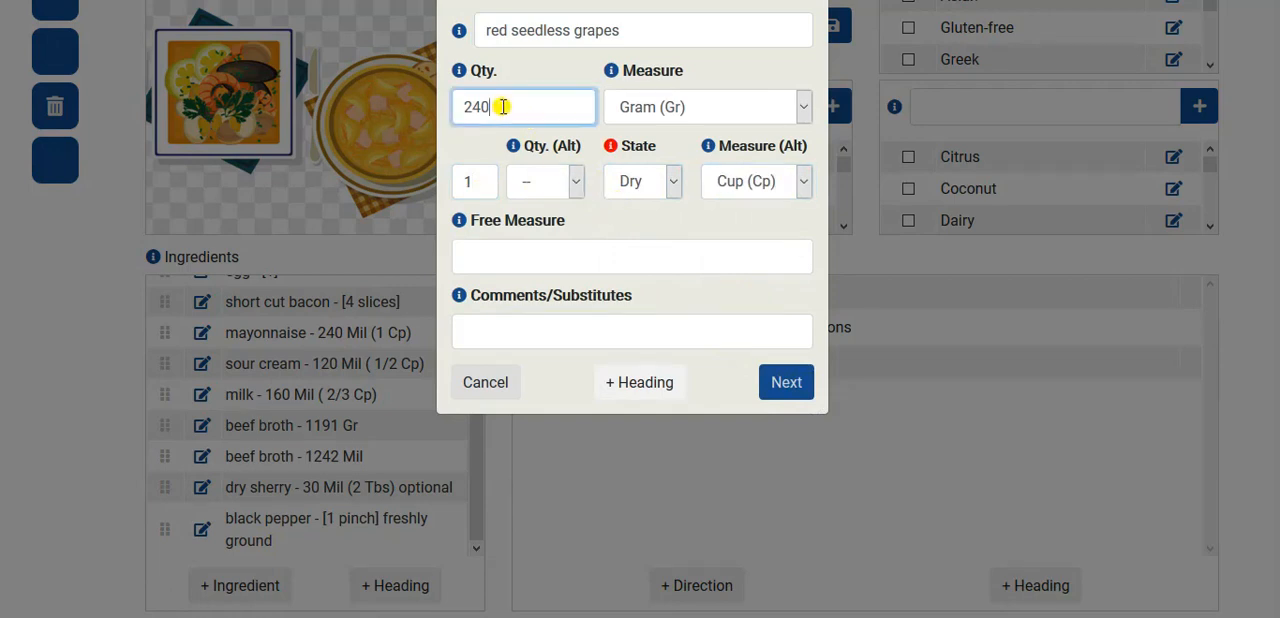
{"action": "left_click_drag", "start_coordinate": [503, 106], "coordinate": [452, 106]}
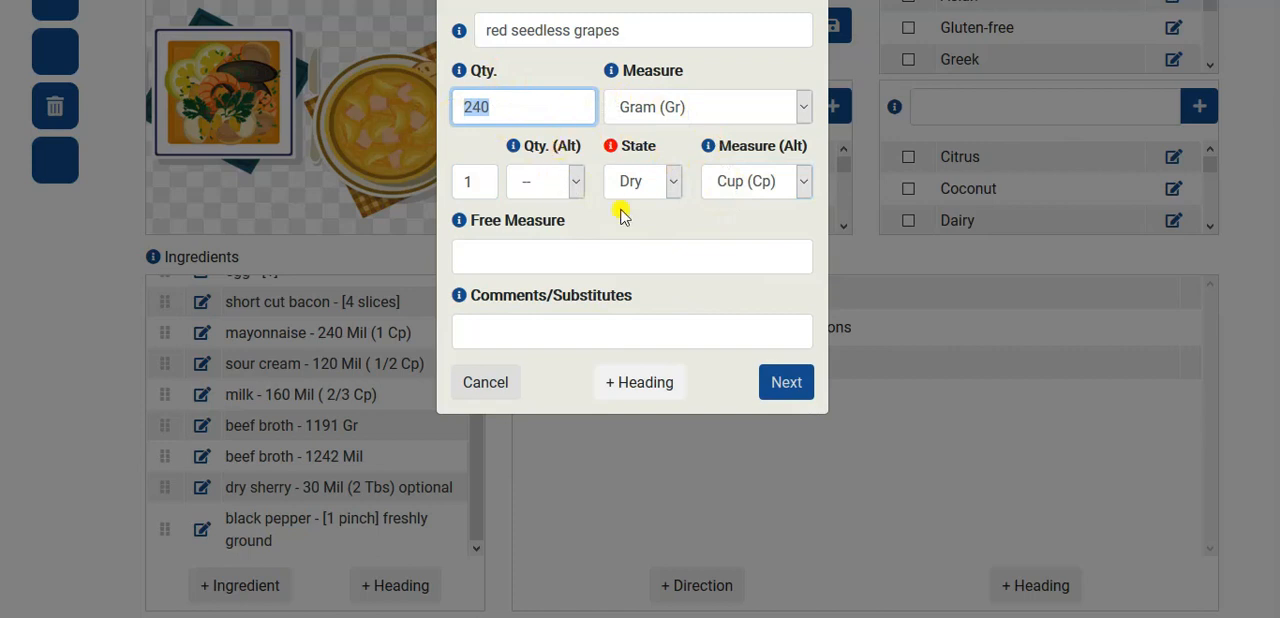
{"action": "left_click_drag", "start_coordinate": [477, 106], "coordinate": [481, 108]}
{"action": "left_click", "coordinate": [478, 108]}
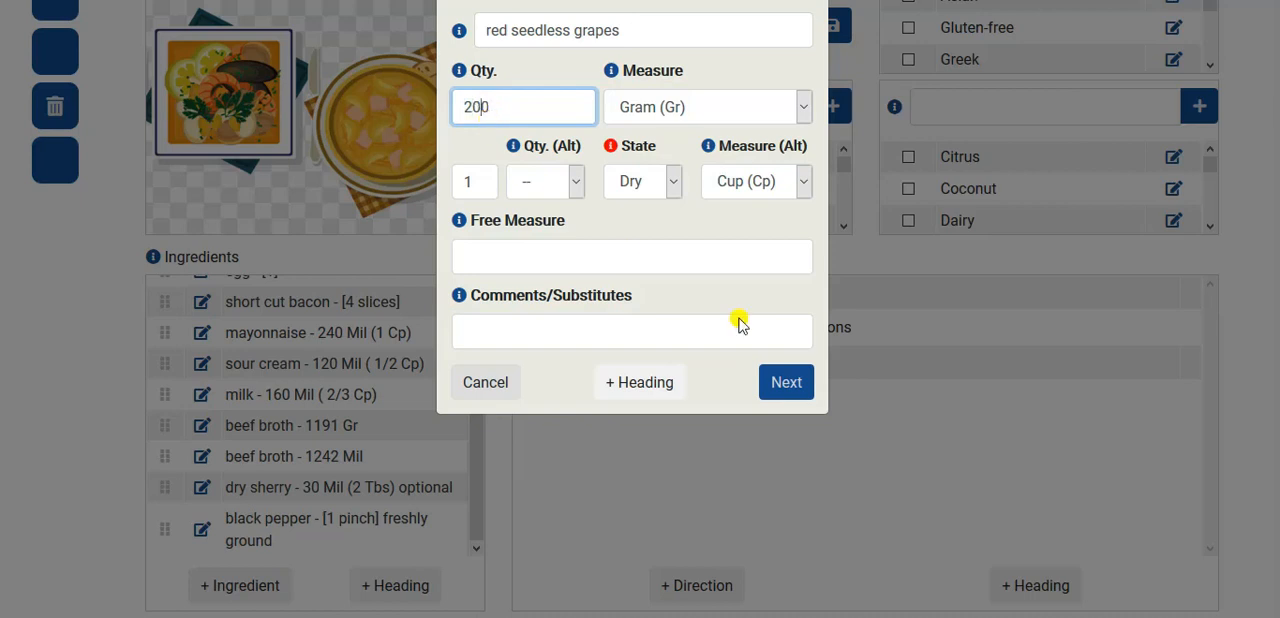
{"action": "left_click", "coordinate": [790, 381]}
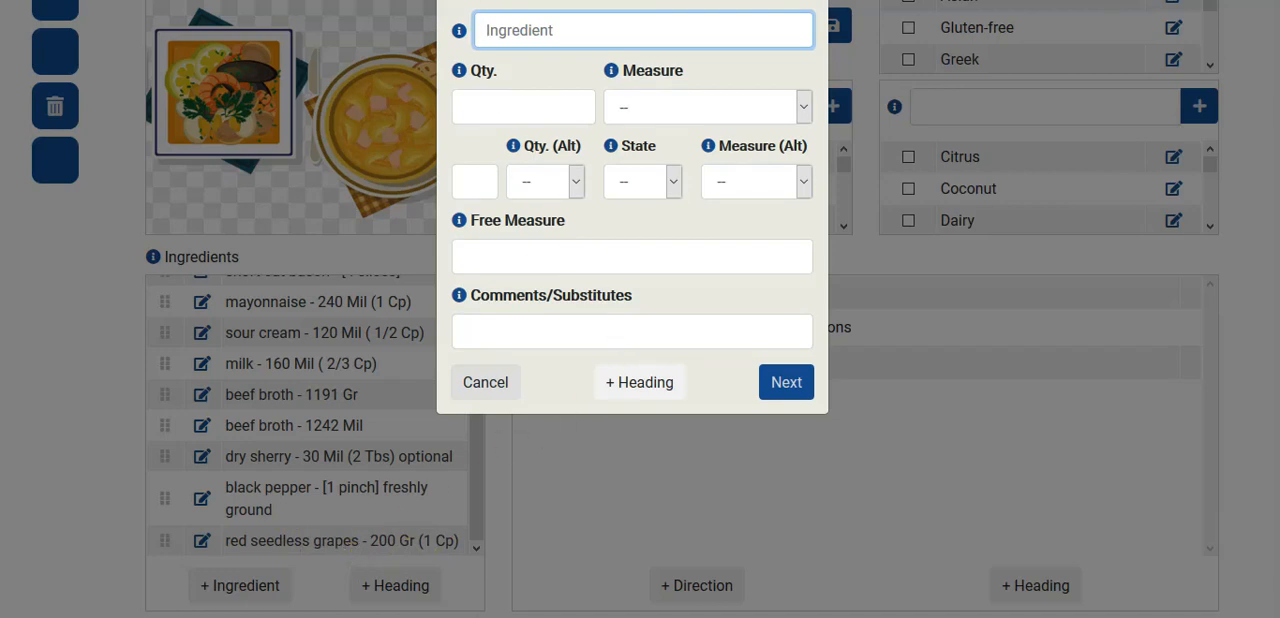
- Copy "sliced in half (or 1/4 cup of raisins)" from the grapes line in Notepad, then return to the recipe and close the blank ingredient form
{"action": "key", "text": "alt+Tab"}
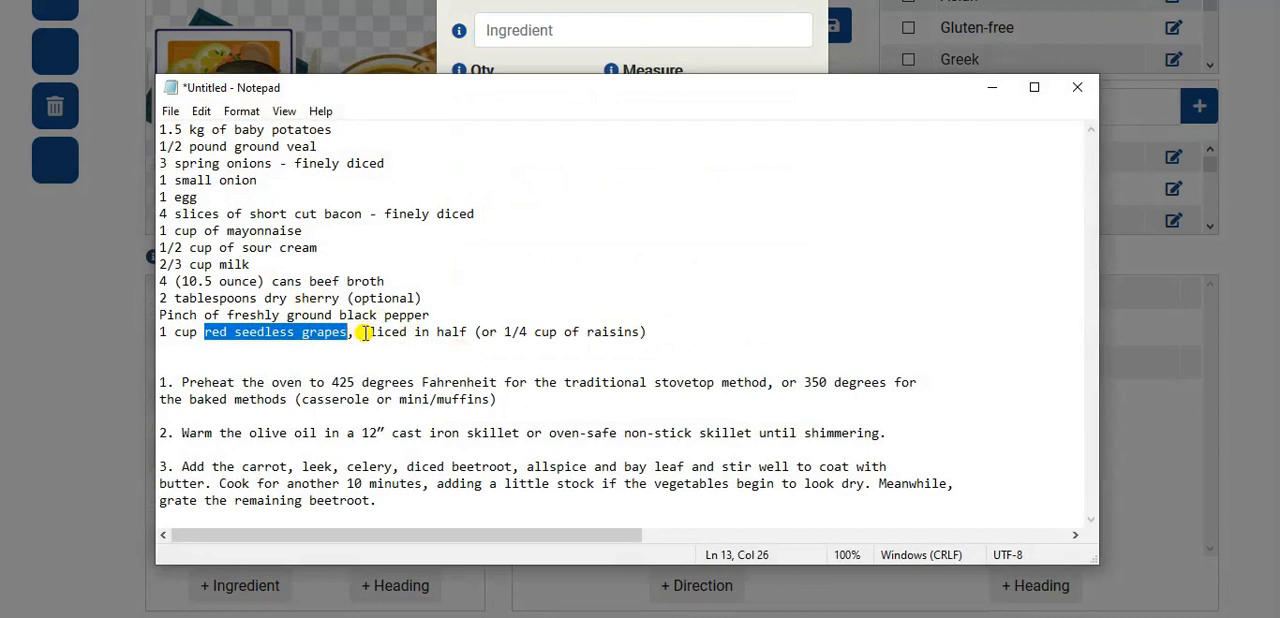
{"action": "left_click_drag", "start_coordinate": [362, 332], "coordinate": [661, 338]}
{"action": "key", "text": "ctrl+c"}
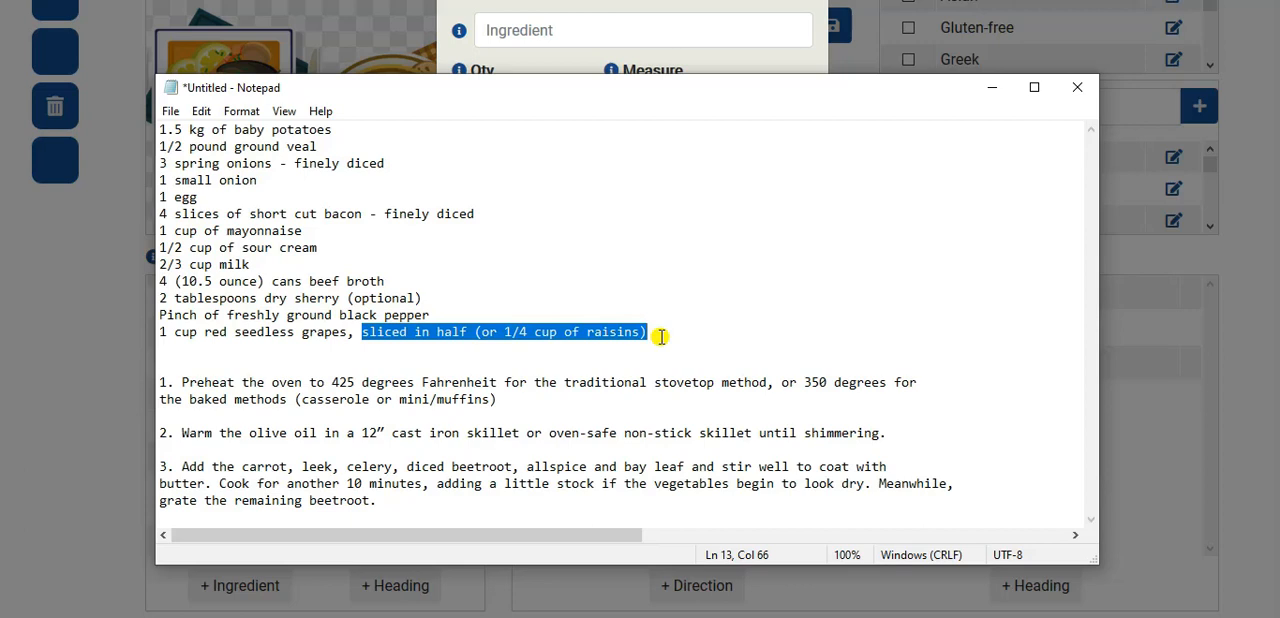
{"action": "left_click", "coordinate": [992, 87]}
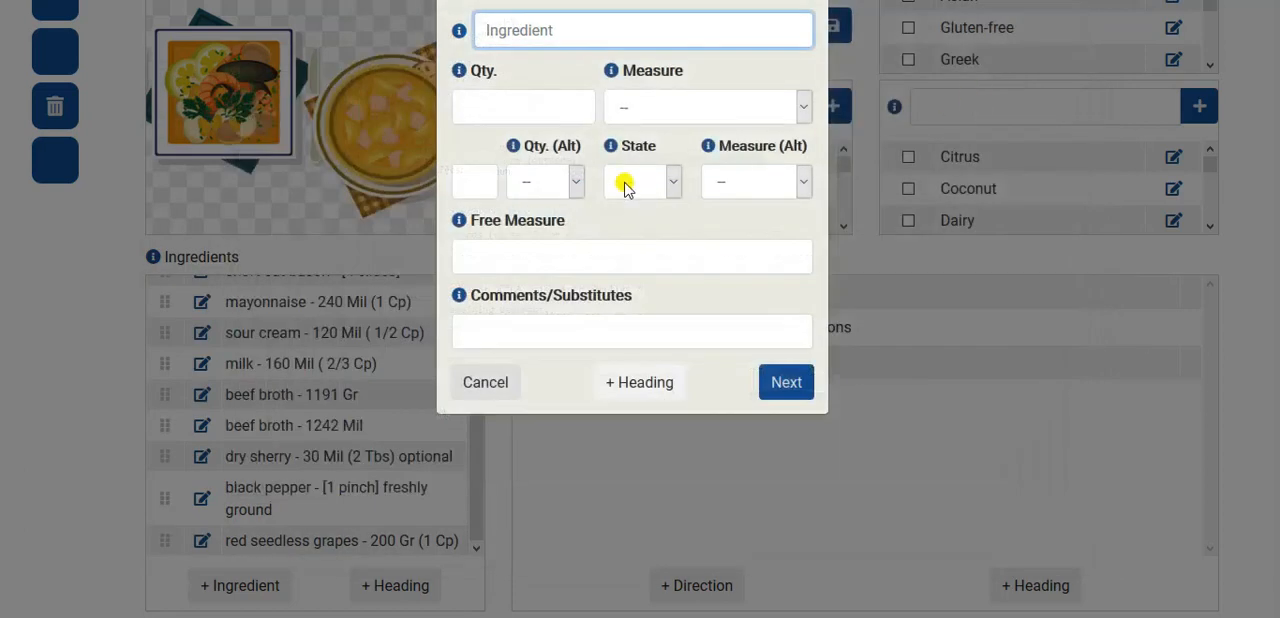
{"action": "left_click", "coordinate": [476, 389]}
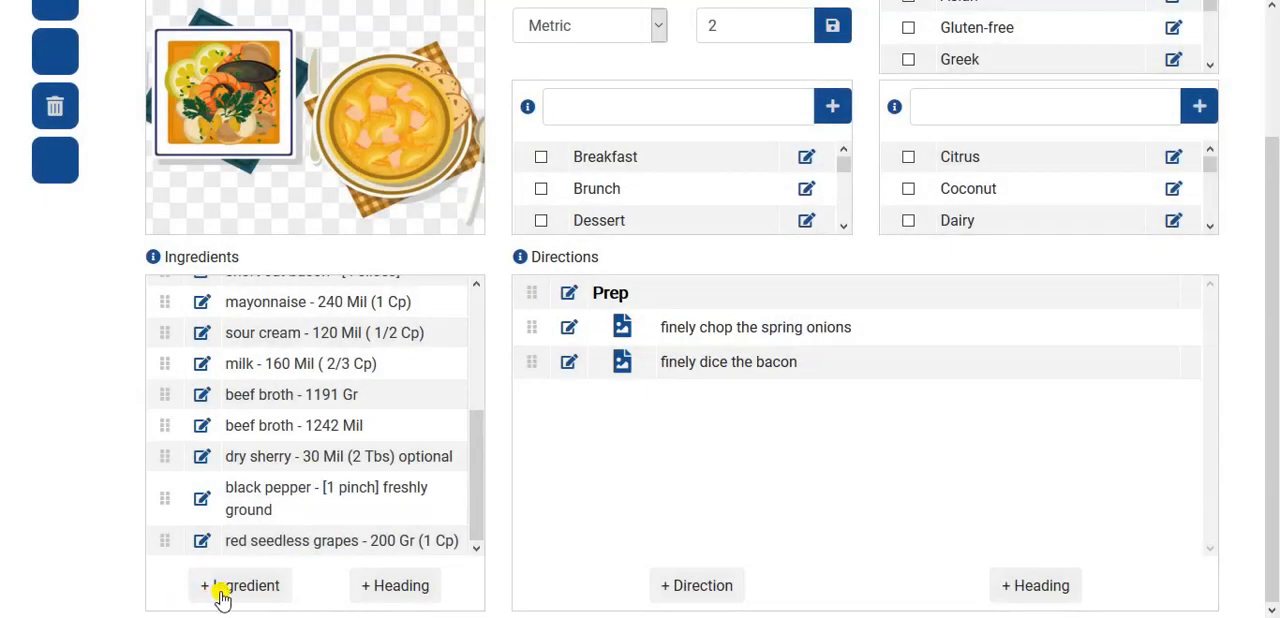
- Update the red seedless grapes entry with the pasted comment "sliced in half (or 1/4 cup of raisins)"
{"action": "left_click", "coordinate": [203, 541]}
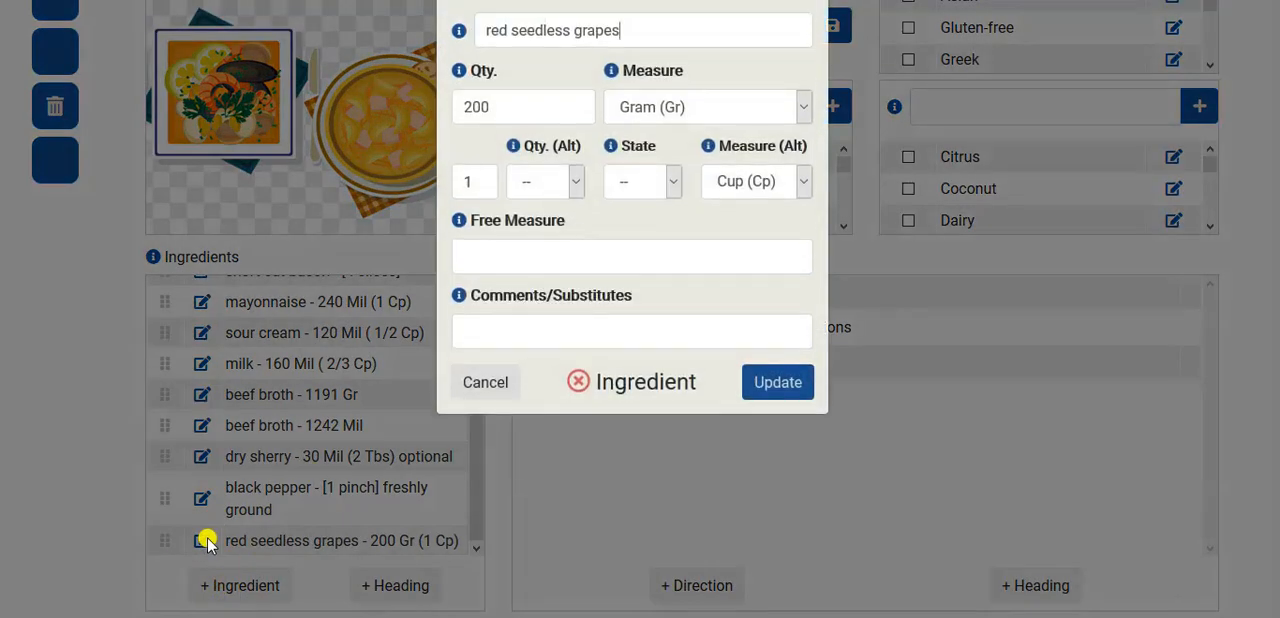
{"action": "left_click", "coordinate": [497, 319]}
{"action": "key", "text": "ctrl+v"}
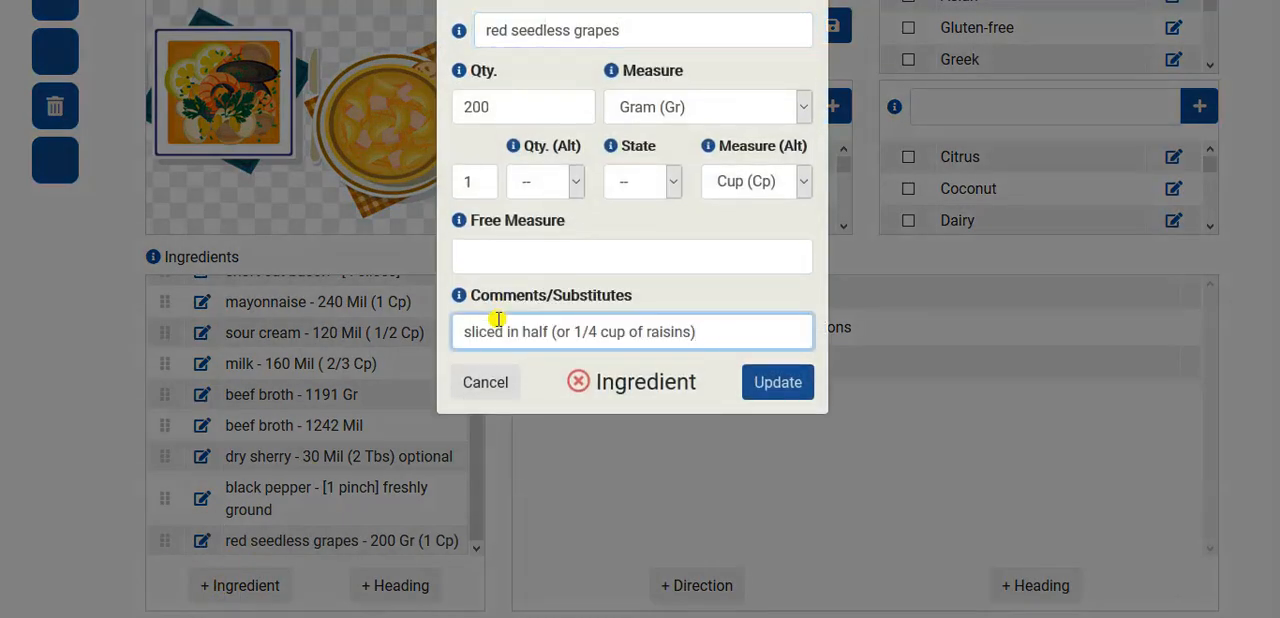
{"action": "left_click", "coordinate": [772, 383]}
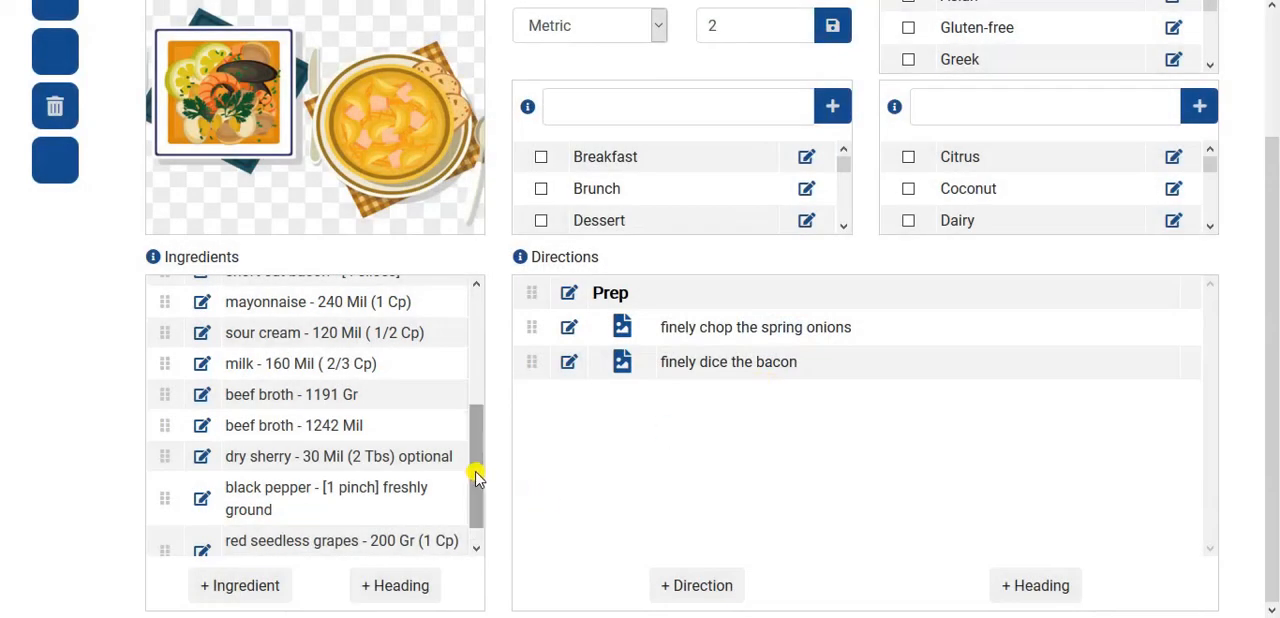
{"action": "left_click", "coordinate": [476, 548]}
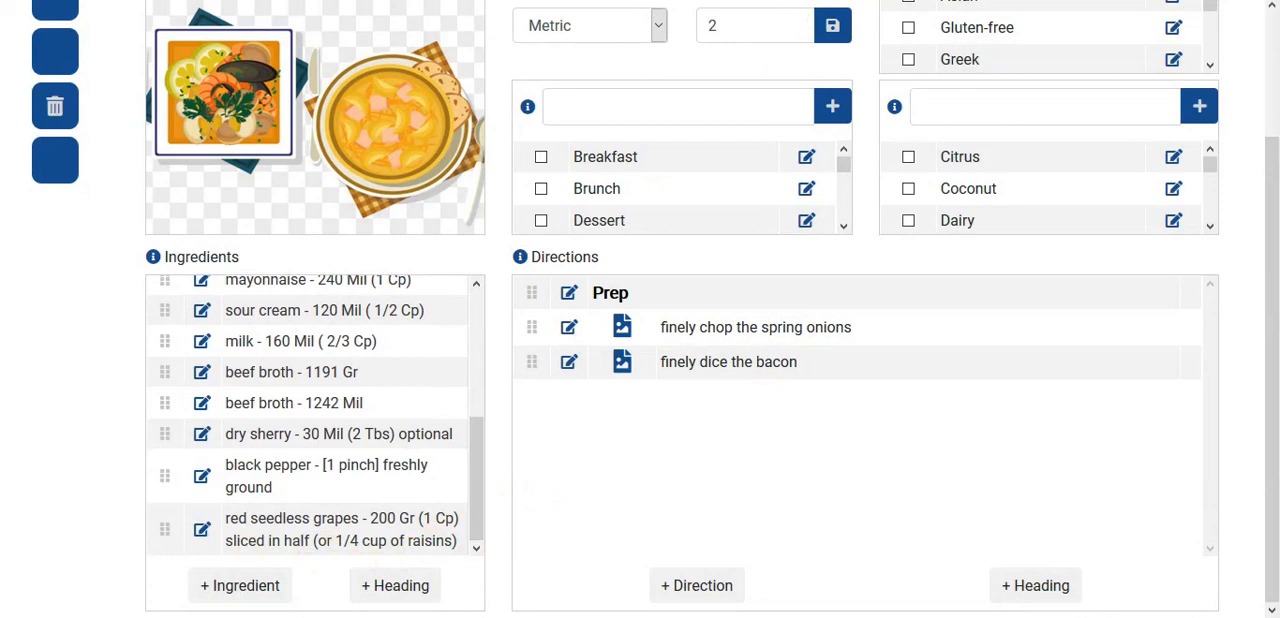
- Switch to Notepad, copy the text of instruction 1 about preheating the oven without its number, and paste it into a new direction
{"action": "key", "text": "alt+Tab"}
{"action": "scroll", "coordinate": [469, 332], "scroll_direction": "right", "scroll_amount": 1}
{"action": "scroll", "coordinate": [469, 332], "scroll_direction": "left", "scroll_amount": 2}
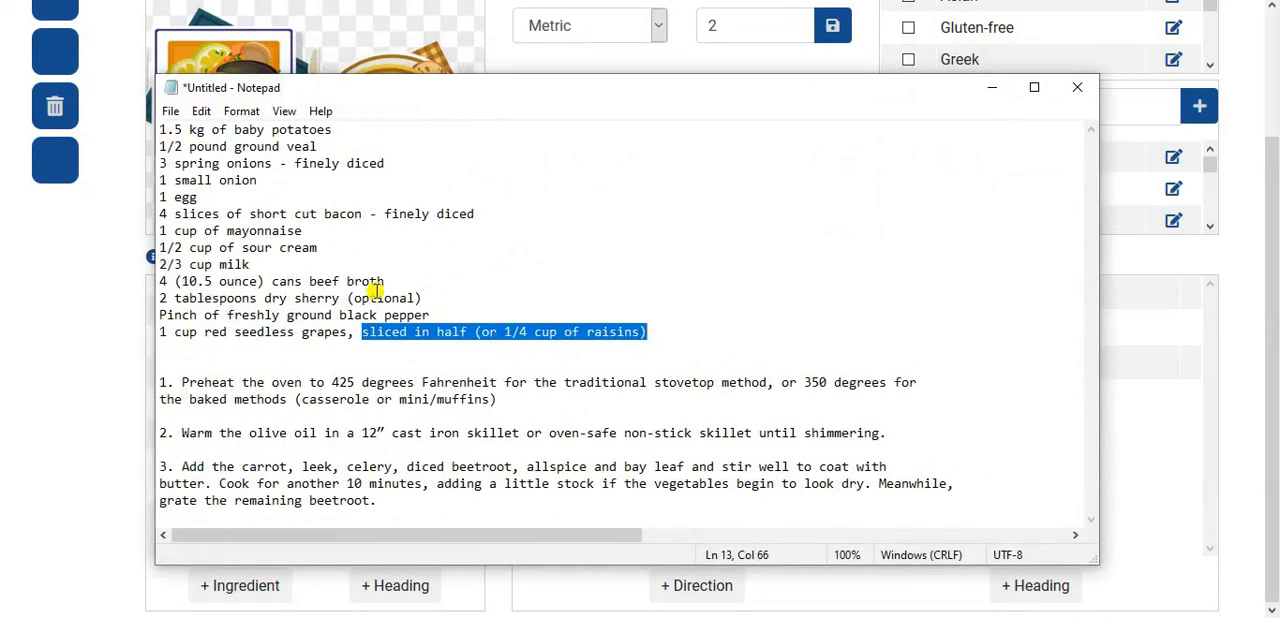
{"action": "left_click", "coordinate": [180, 382]}
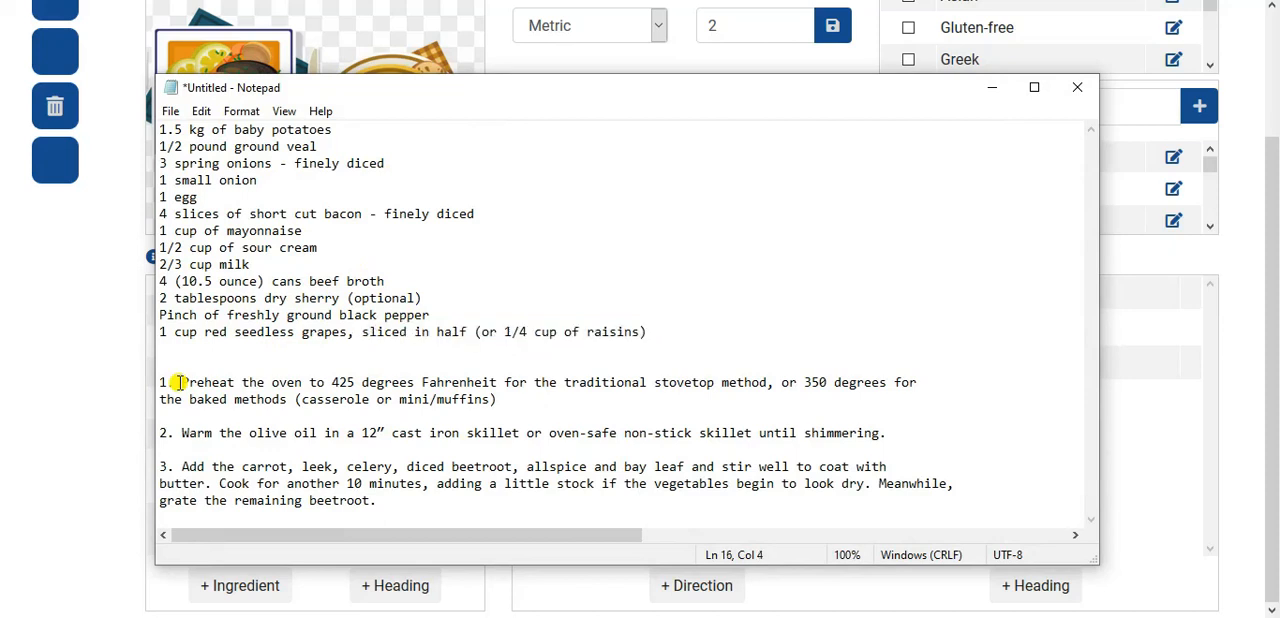
{"action": "left_click_drag", "start_coordinate": [180, 382], "coordinate": [510, 400]}
{"action": "key", "text": "ctrl+c"}
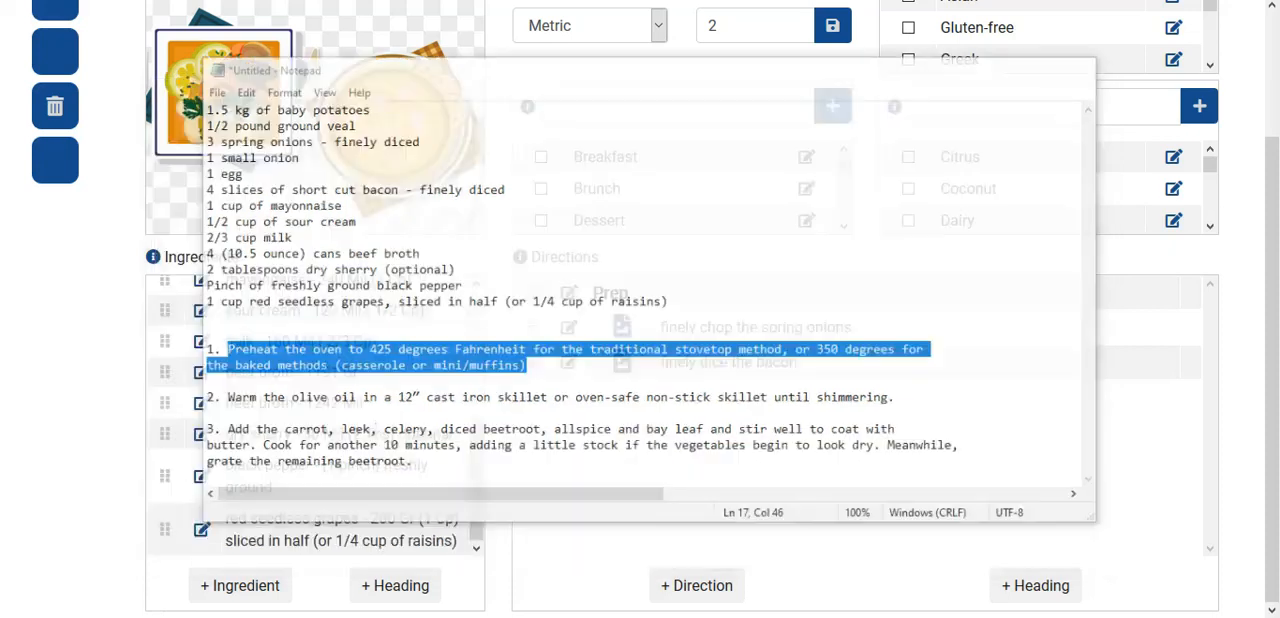
{"action": "left_click", "coordinate": [688, 585]}
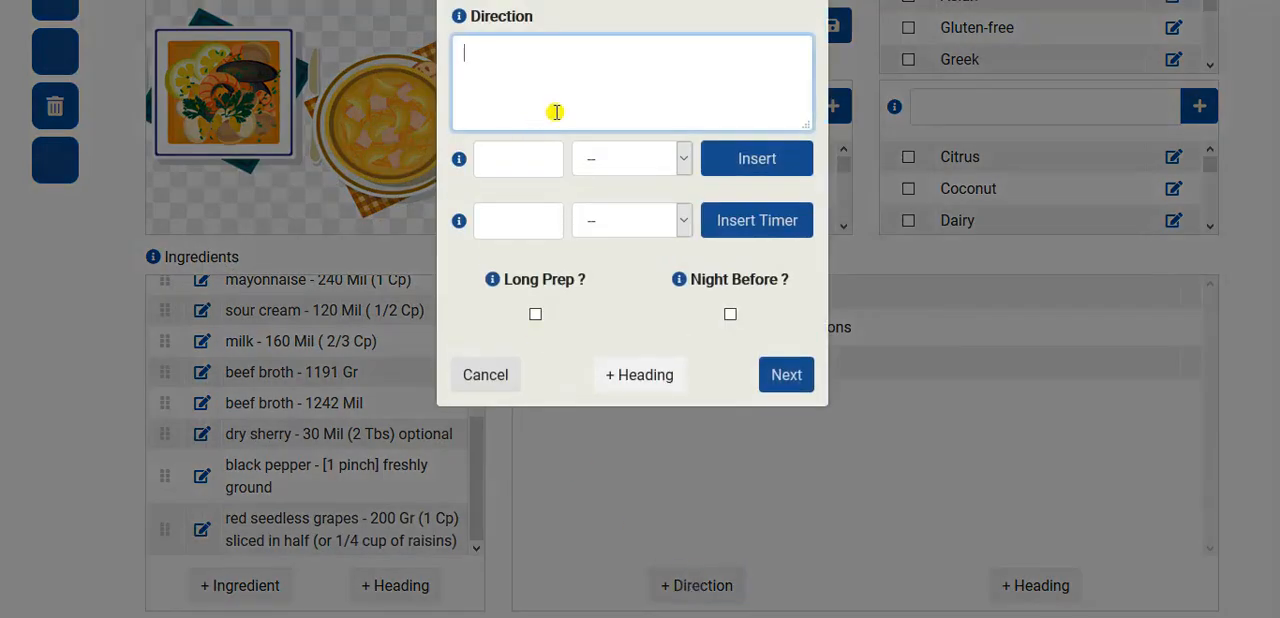
{"action": "left_click", "coordinate": [537, 154]}
{"action": "left_click", "coordinate": [553, 88]}
{"action": "key", "text": "ctrl+v"}
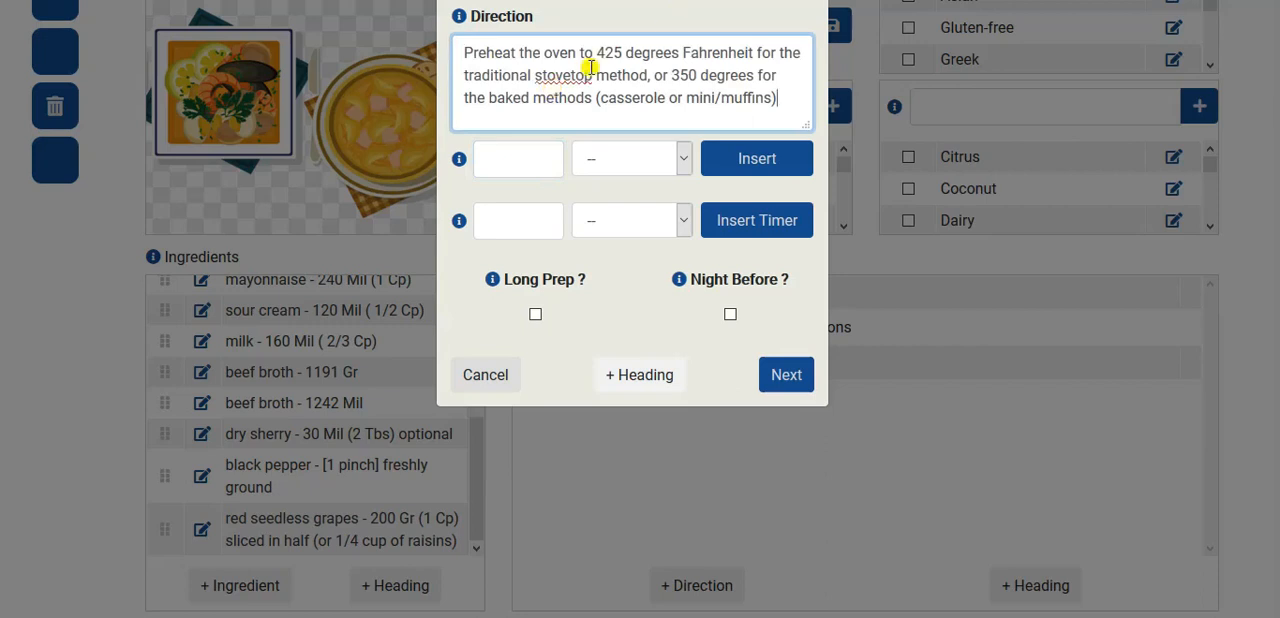
- Replace "425 degrees Fahrenheit" in the direction text with an inserted temperature of 425 Fahrenheit
{"action": "left_click_drag", "start_coordinate": [596, 53], "coordinate": [758, 53]}
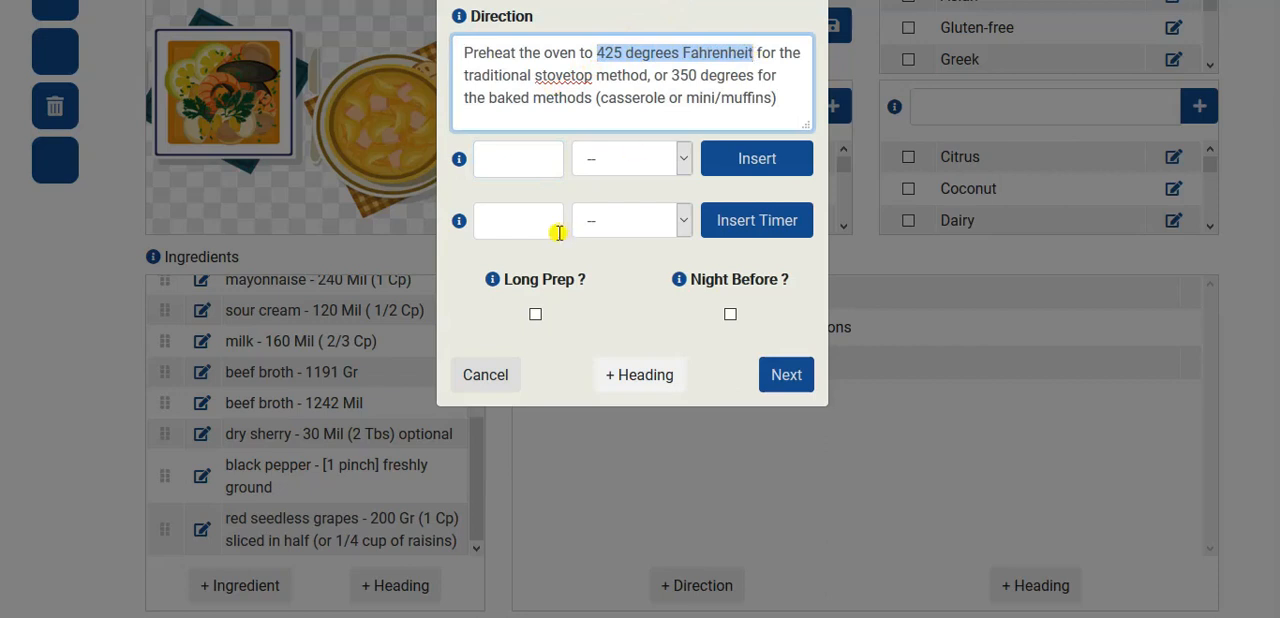
{"action": "left_click", "coordinate": [498, 165]}
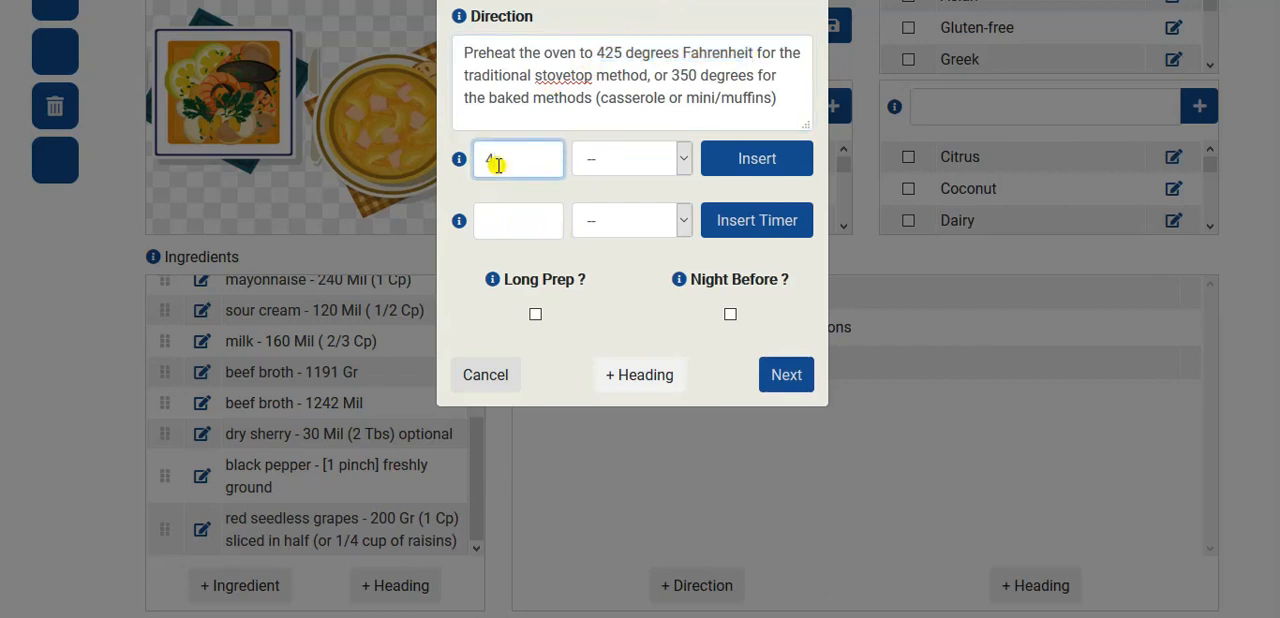
{"action": "left_click", "coordinate": [646, 160]}
{"action": "left_click", "coordinate": [608, 248]}
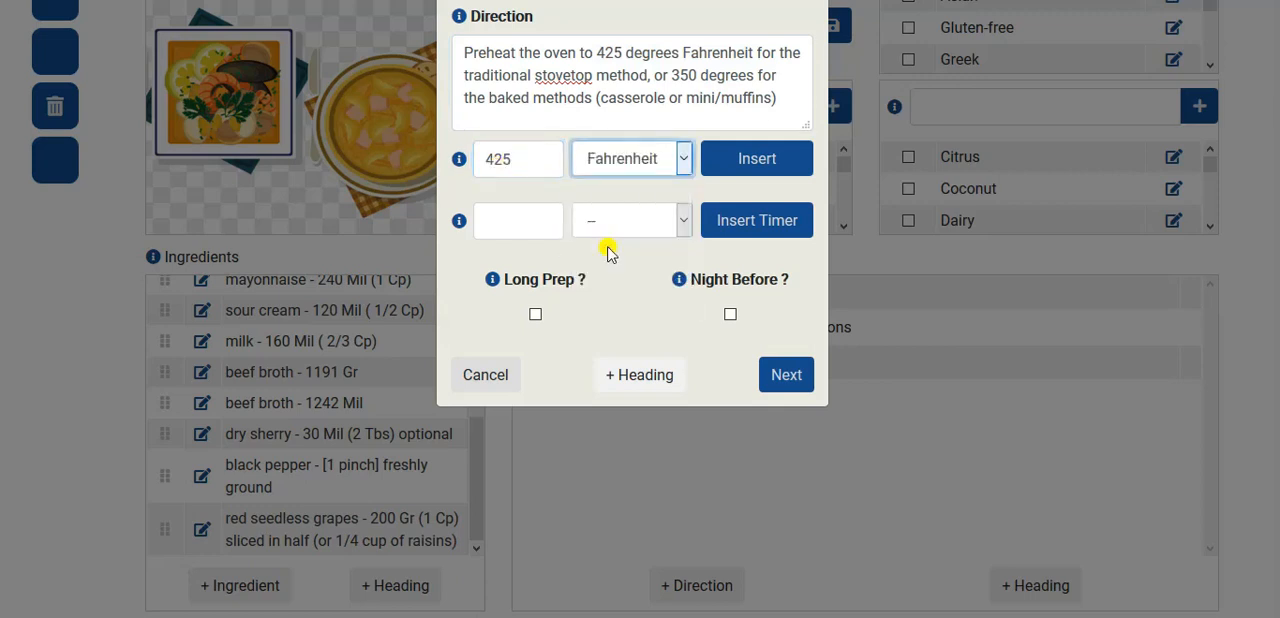
{"action": "left_click", "coordinate": [757, 158]}
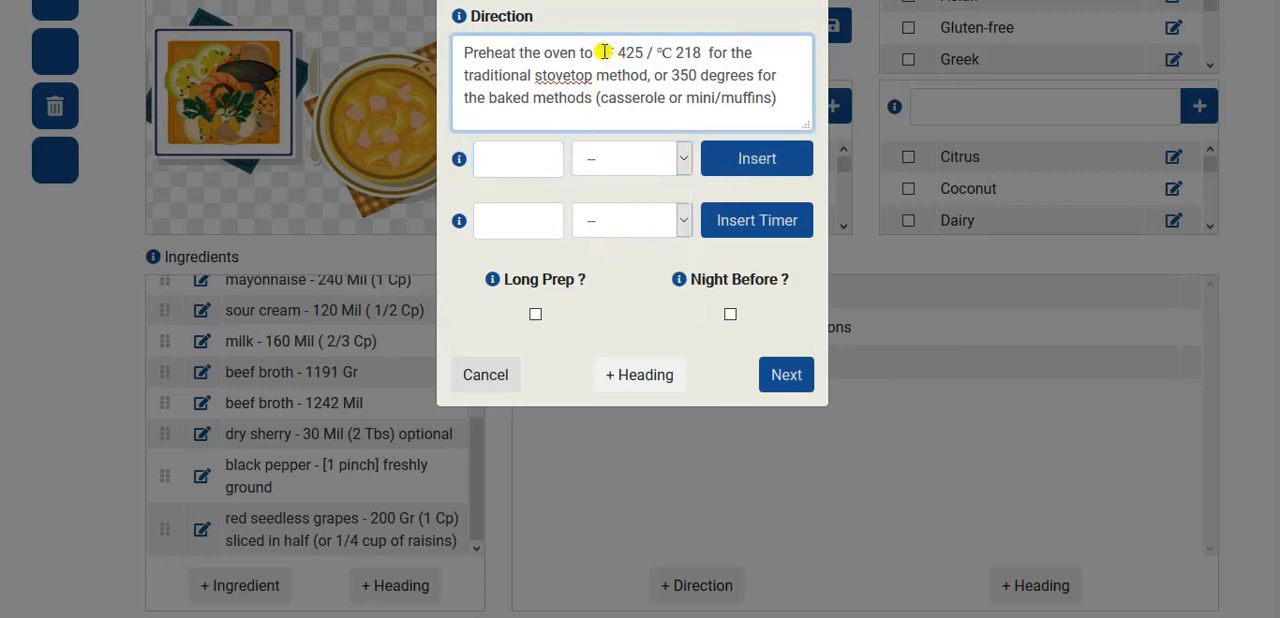
- Add the oven preheating direction to the recipe and close the blank direction form
{"action": "left_click_drag", "start_coordinate": [600, 52], "coordinate": [704, 50]}
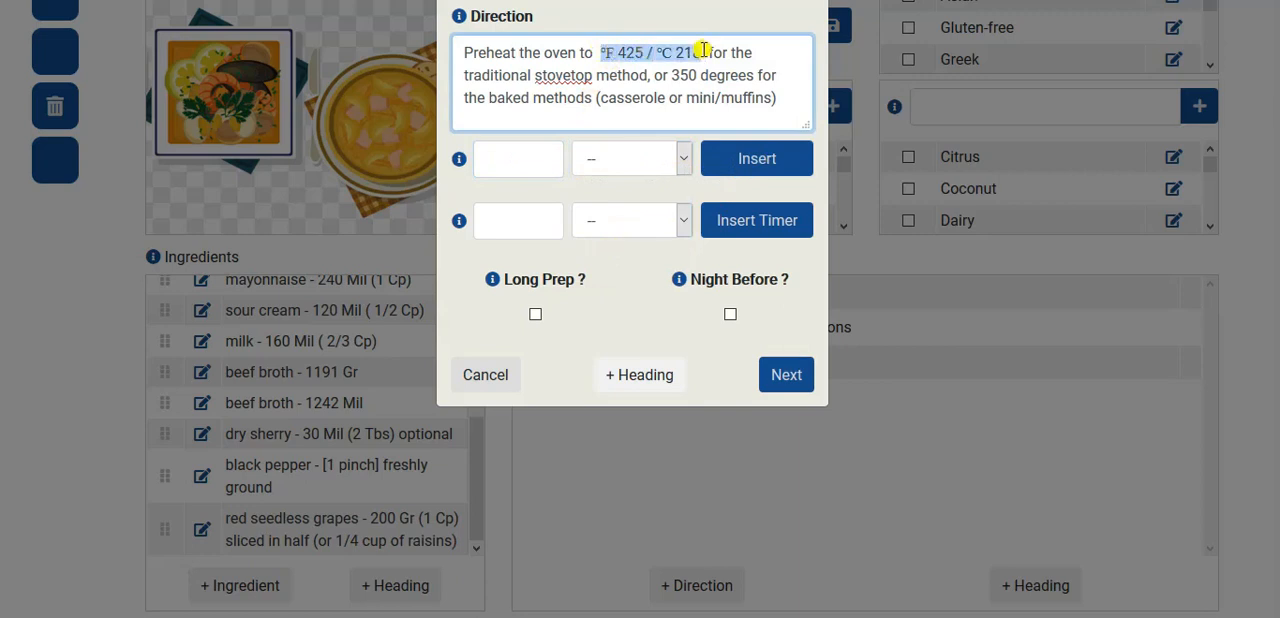
{"action": "left_click", "coordinate": [775, 372]}
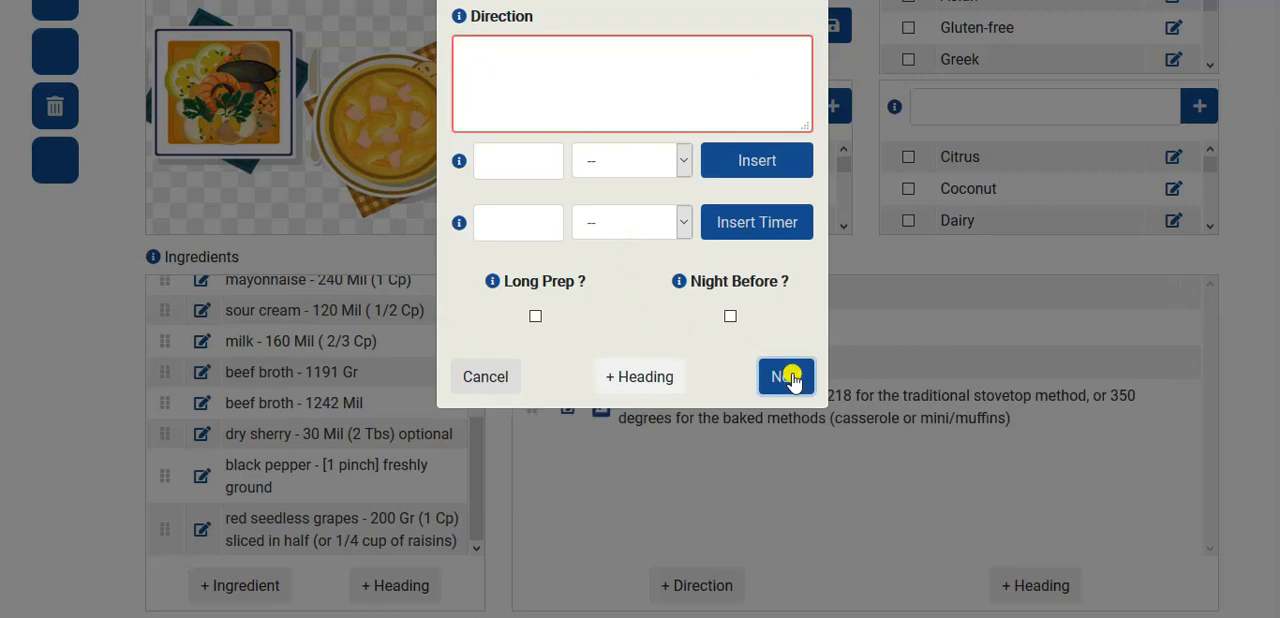
{"action": "left_click", "coordinate": [653, 497]}
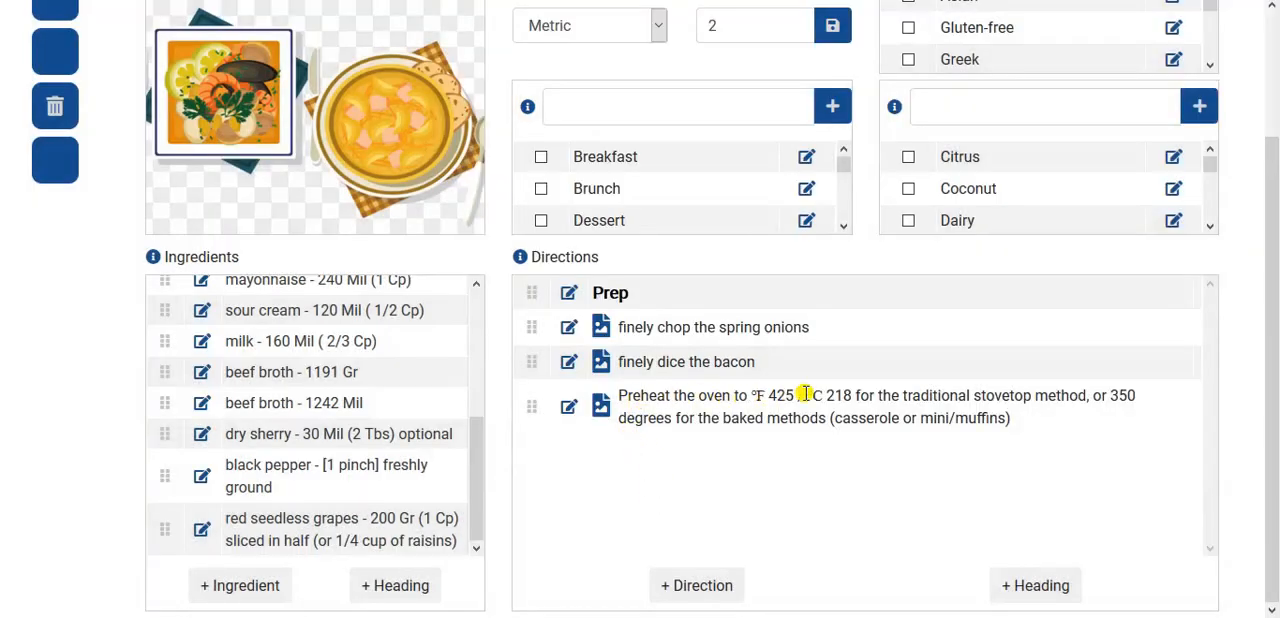
- Replace "350 degrees" in the oven preheating direction with an inserted temperature of 350 Fahrenheit and update the direction
{"action": "left_click", "coordinate": [569, 406]}
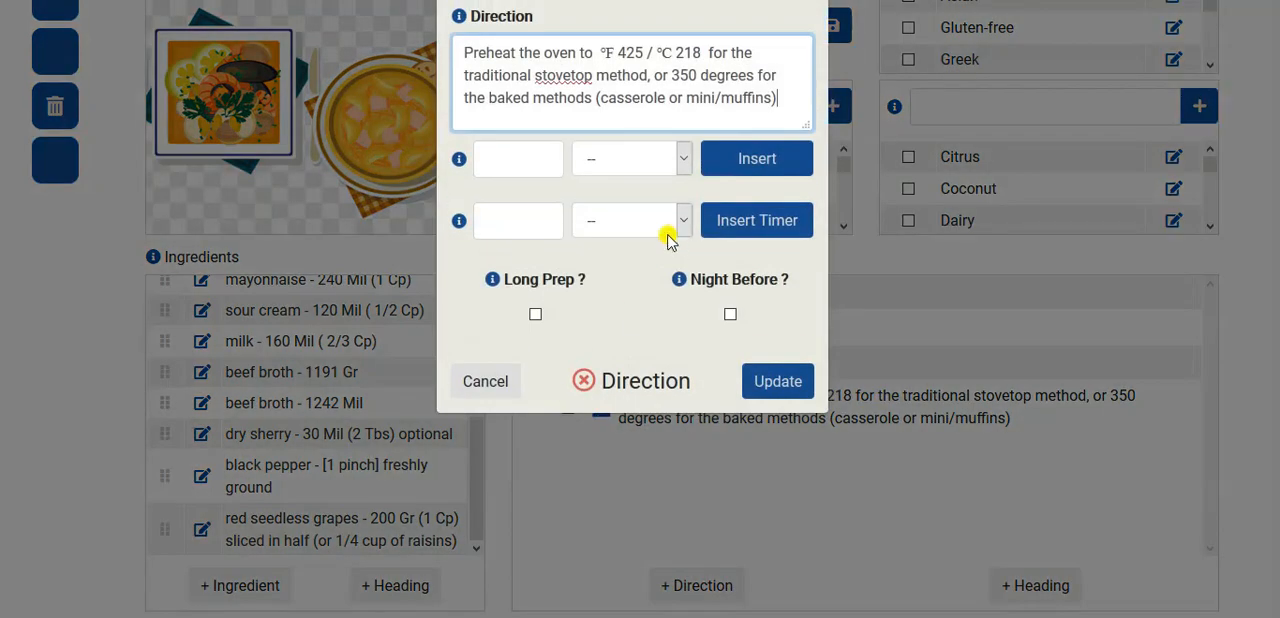
{"action": "left_click_drag", "start_coordinate": [672, 76], "coordinate": [756, 78]}
{"action": "left_click", "coordinate": [508, 152]}
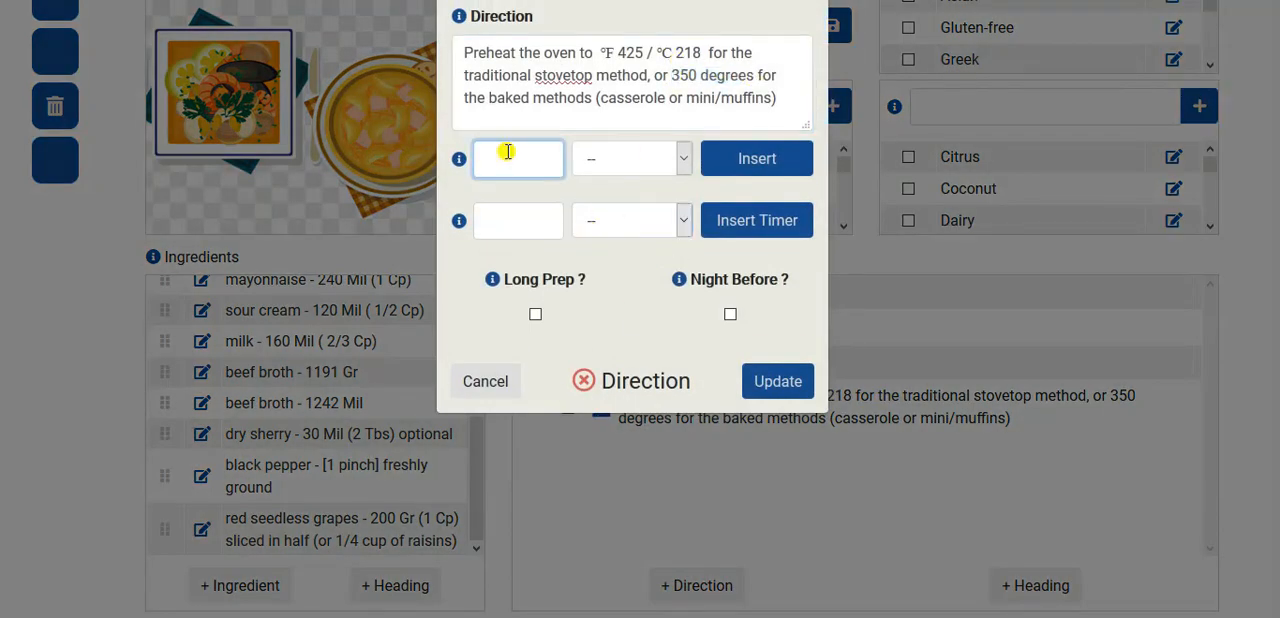
{"action": "left_click", "coordinate": [631, 160]}
{"action": "left_click", "coordinate": [608, 240]}
{"action": "left_click", "coordinate": [726, 170]}
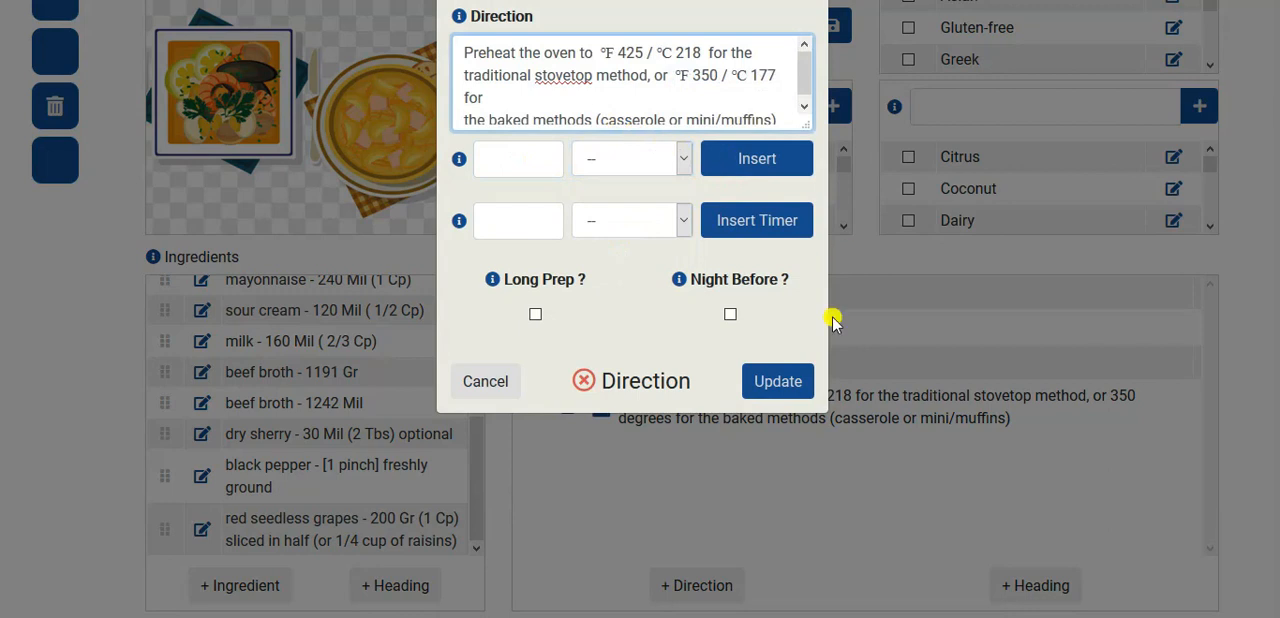
{"action": "left_click", "coordinate": [786, 379]}
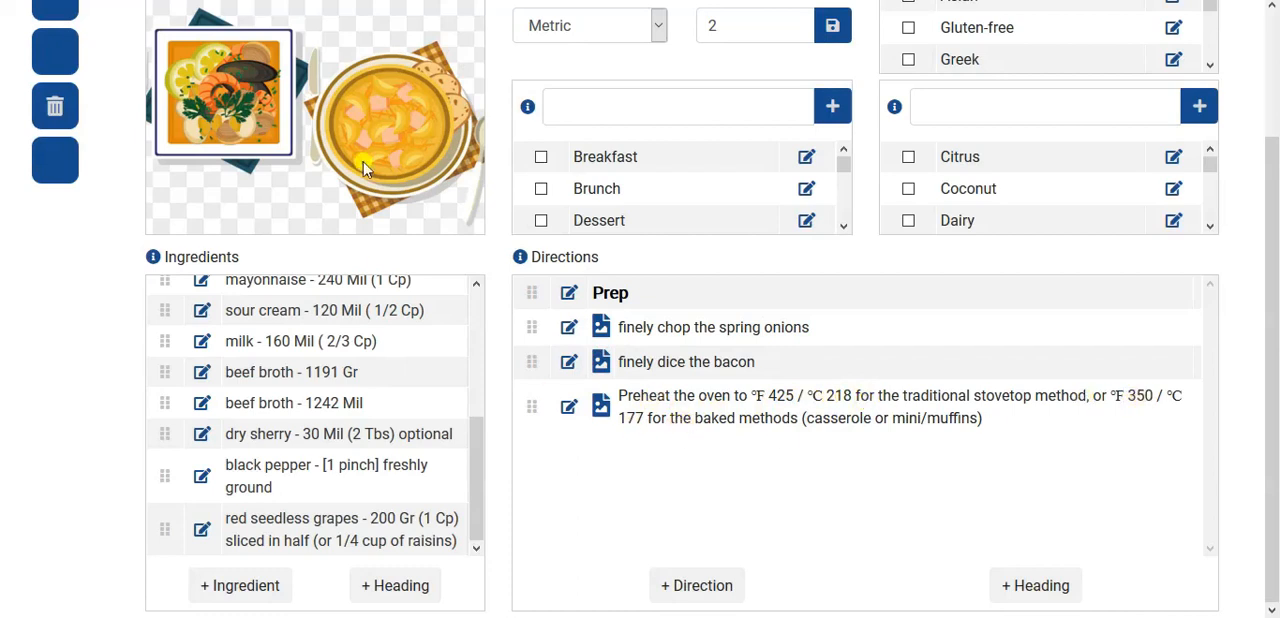
- Switch to Notepad, copy the text of instruction 2 about warming the olive oil without its number, and paste it into a new direction
{"action": "key", "text": "alt+Tab"}
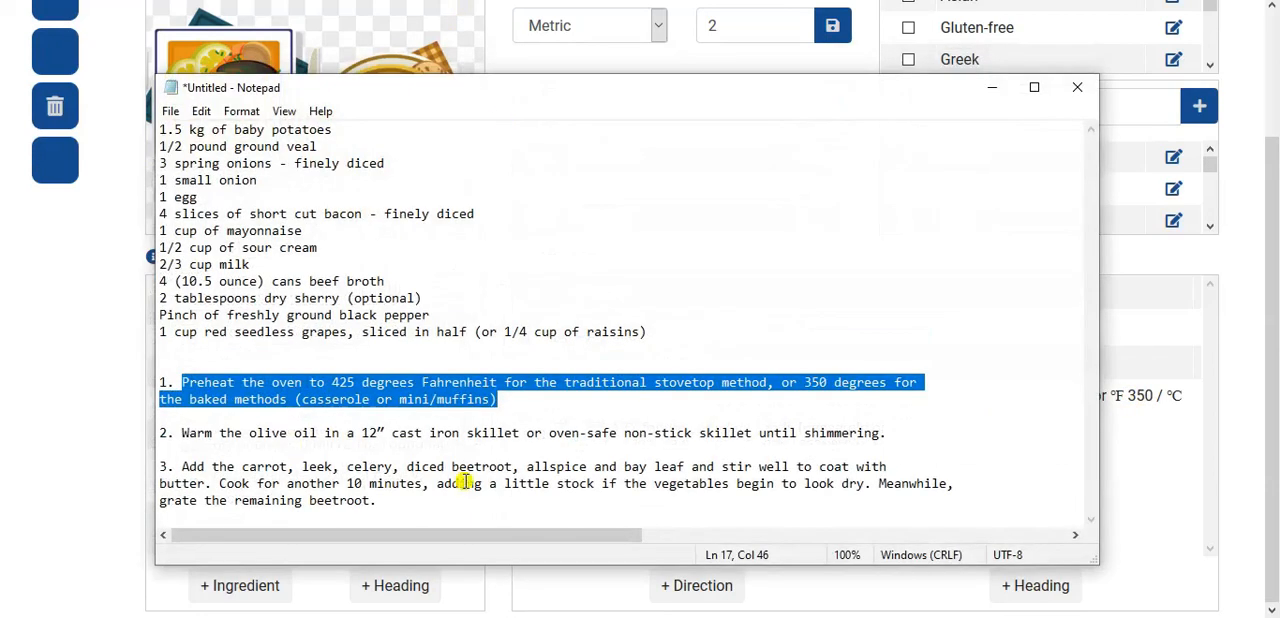
{"action": "left_click_drag", "start_coordinate": [181, 433], "coordinate": [297, 440]}
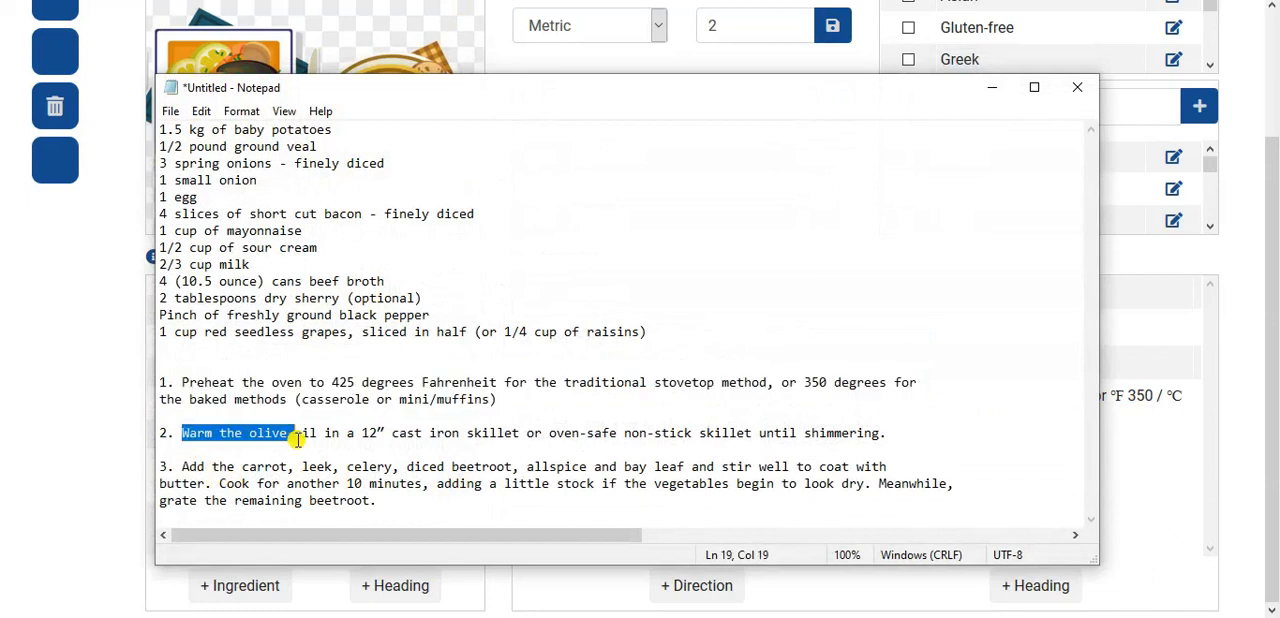
{"action": "left_click", "coordinate": [188, 433]}
{"action": "left_click_drag", "start_coordinate": [181, 433], "coordinate": [466, 431]}
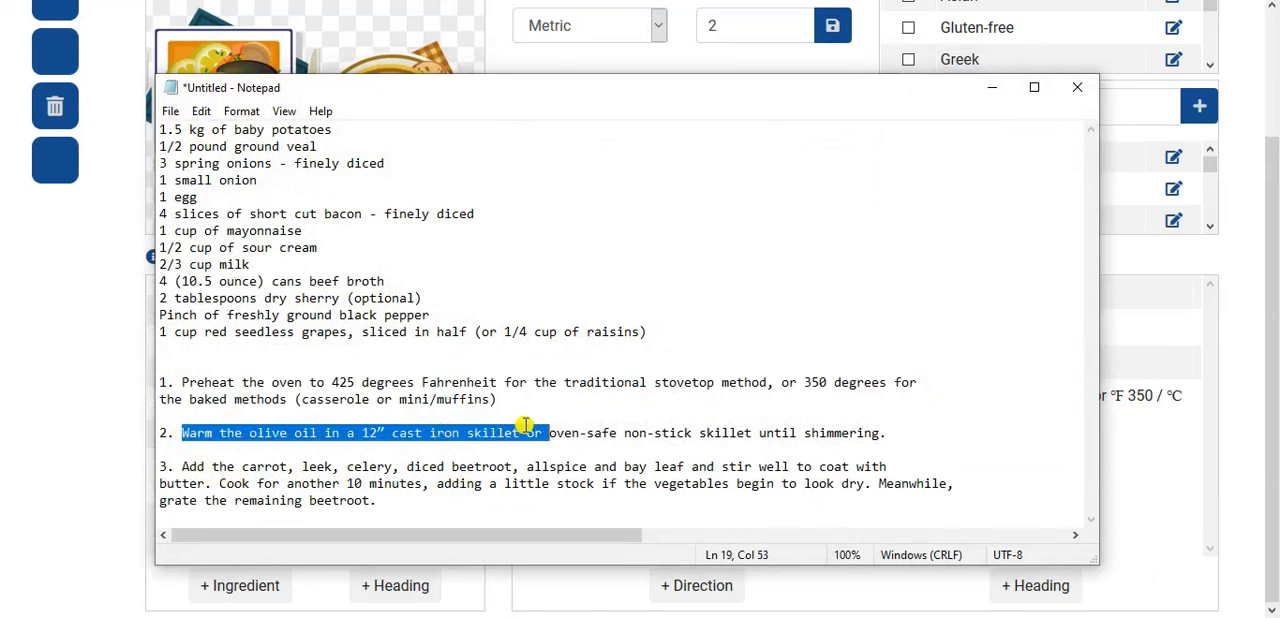
{"action": "left_click_drag", "start_coordinate": [181, 433], "coordinate": [893, 431]}
{"action": "key", "text": "ctrl+c"}
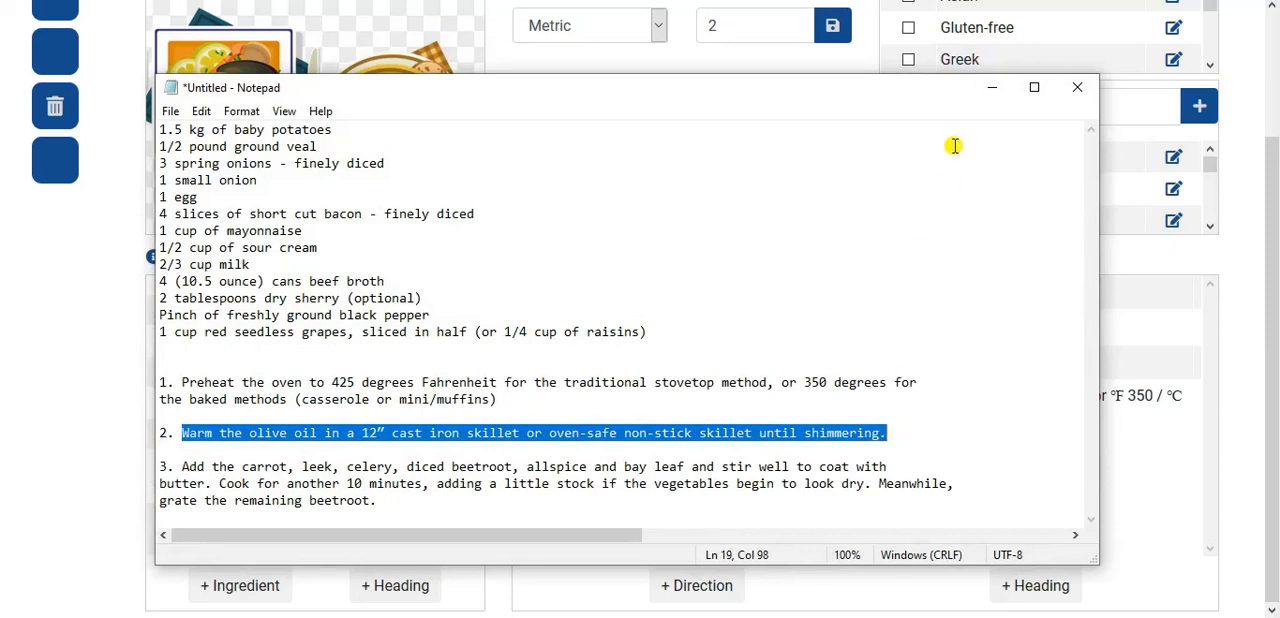
{"action": "key", "text": "alt+Tab"}
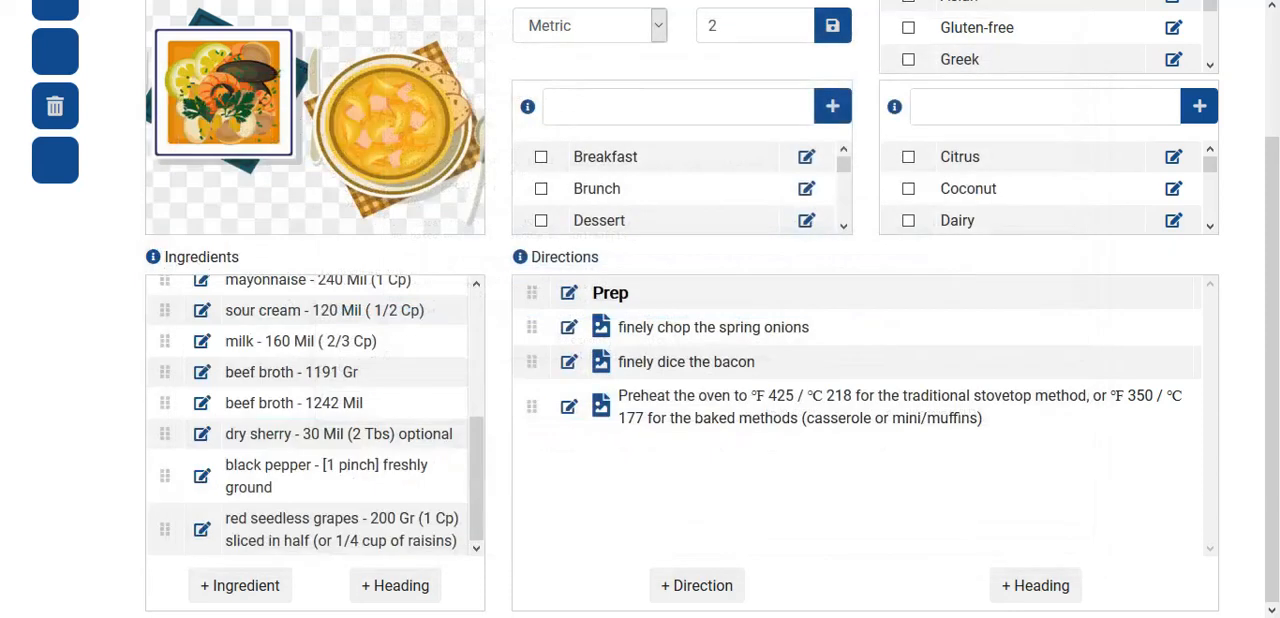
{"action": "left_click", "coordinate": [710, 587]}
{"action": "key", "text": "ctrl+v"}
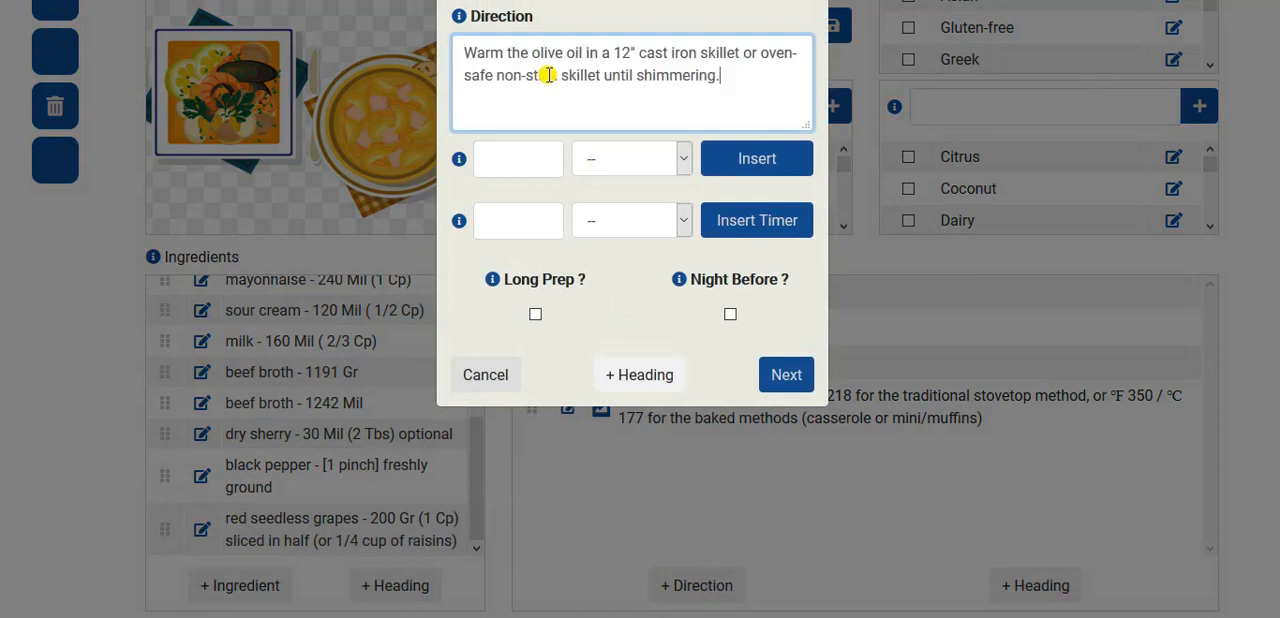
- Replace the 12" skillet size in the direction text with an inserted measurement of 12 Inches and add the direction to the recipe
{"action": "left_click_drag", "start_coordinate": [613, 52], "coordinate": [635, 52]}
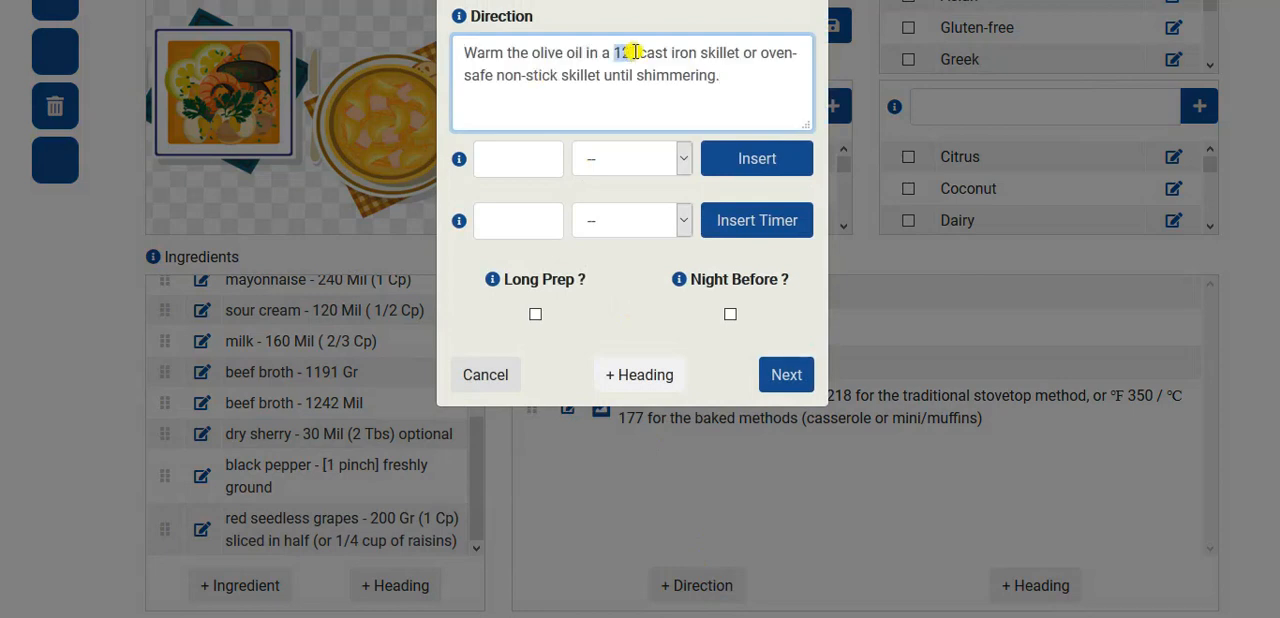
{"action": "left_click", "coordinate": [516, 161]}
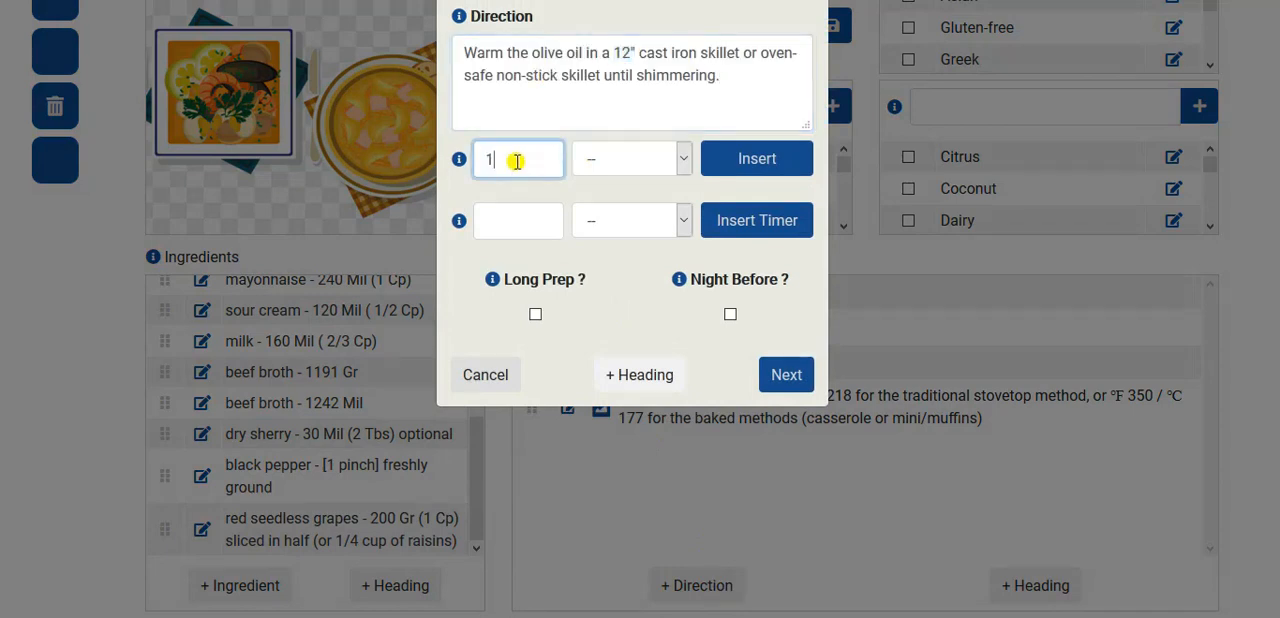
{"action": "left_click", "coordinate": [678, 159]}
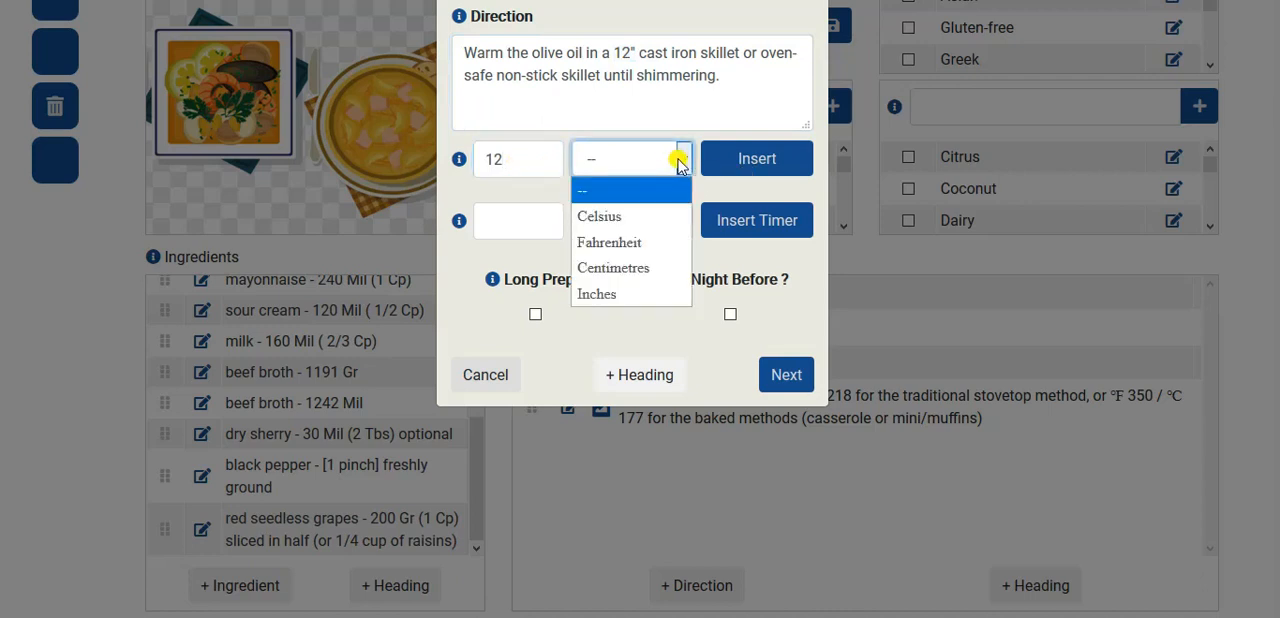
{"action": "left_click", "coordinate": [623, 292]}
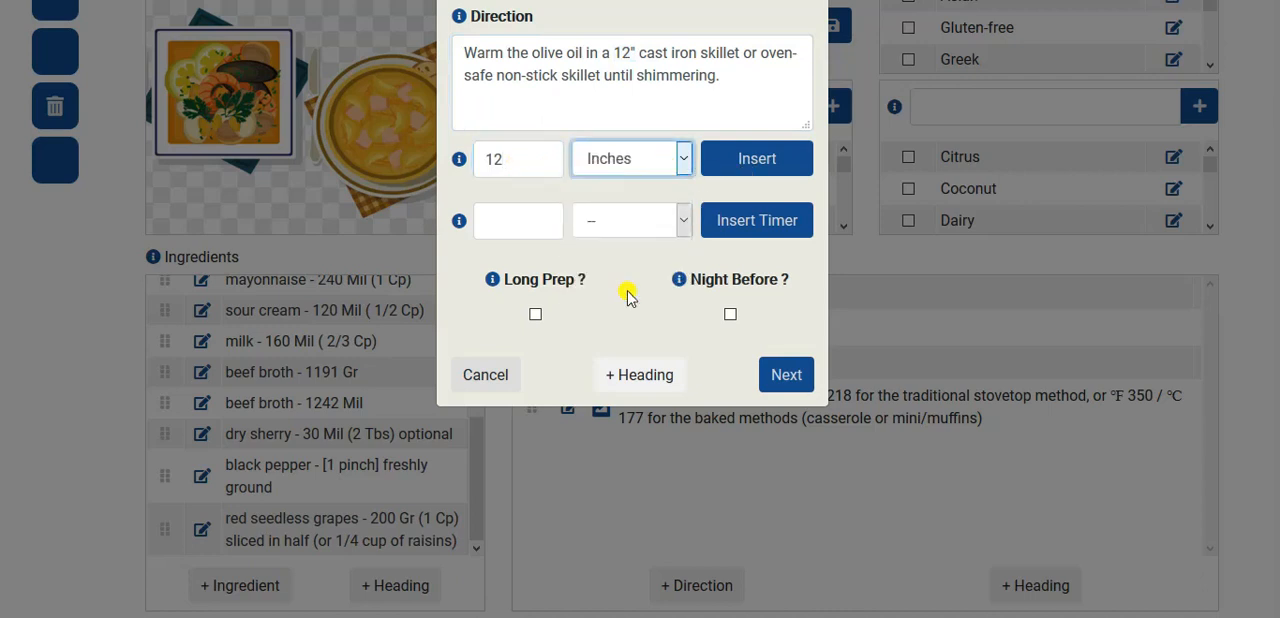
{"action": "left_click", "coordinate": [760, 158]}
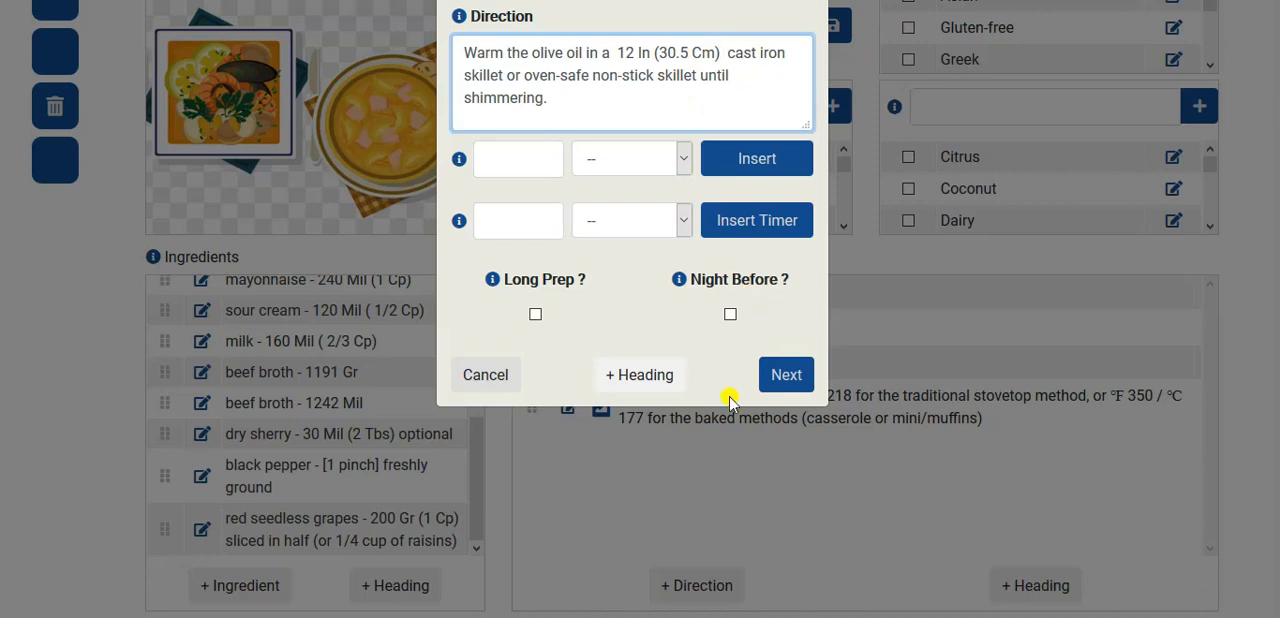
{"action": "left_click", "coordinate": [800, 388]}
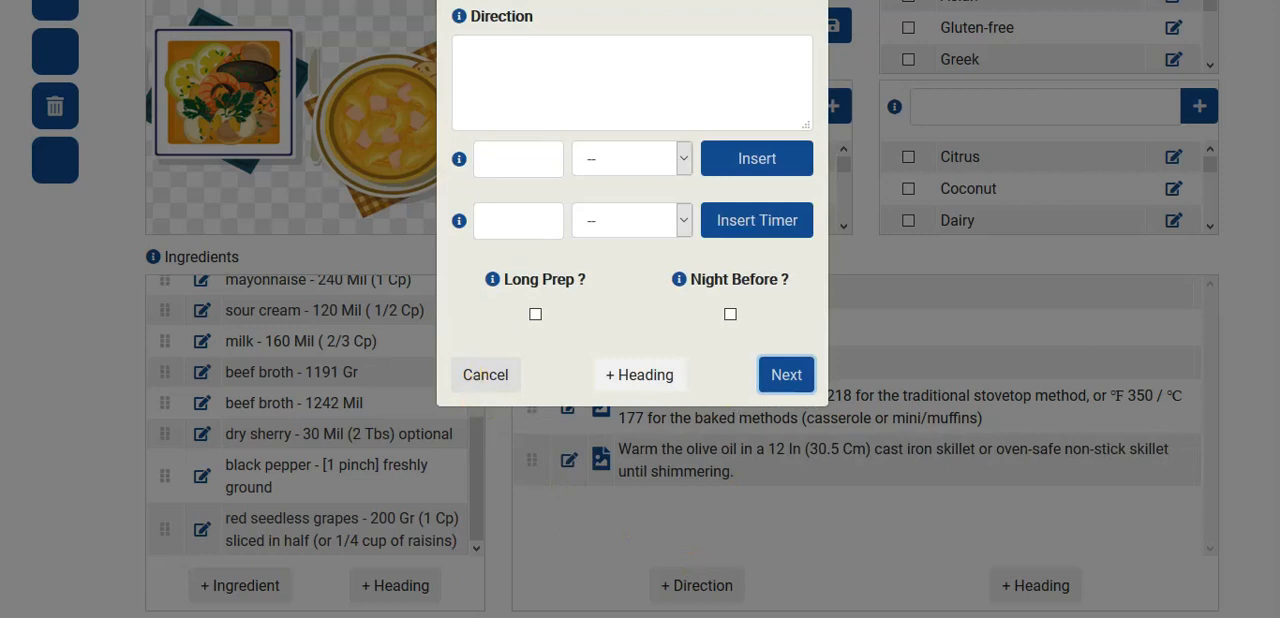
- Copy instruction 3's first sentence, from "Add the carrot" to "butter", from Notepad and add it as a direction
{"action": "key", "text": "alt+Tab"}
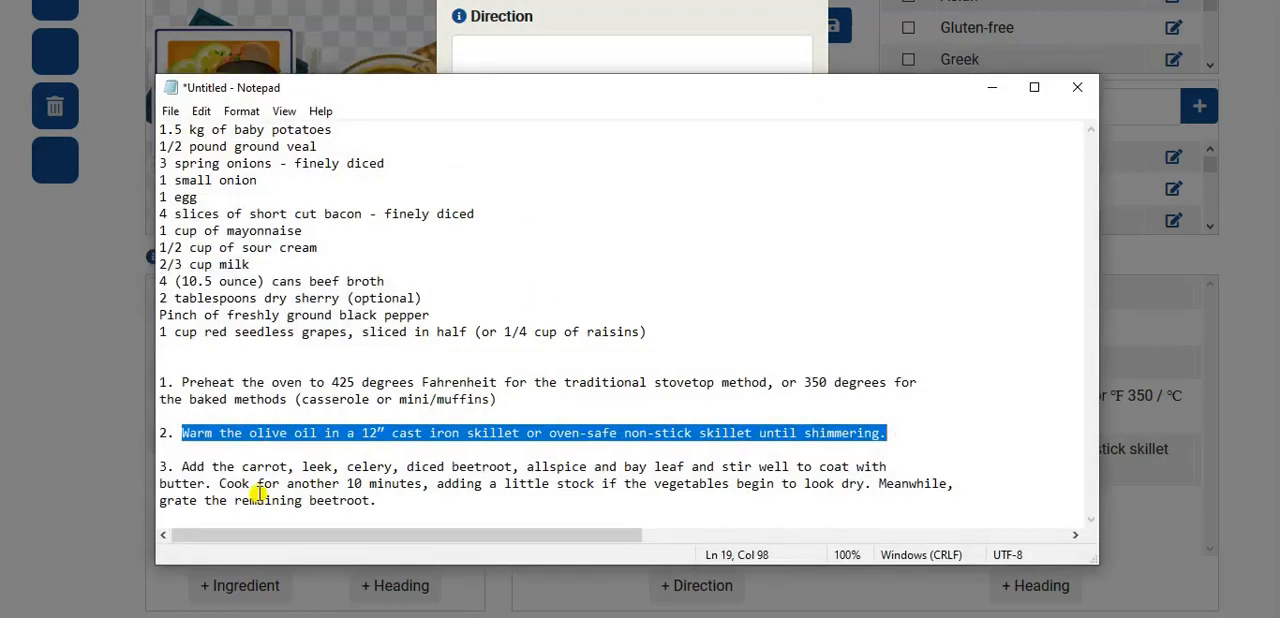
{"action": "left_click", "coordinate": [180, 466]}
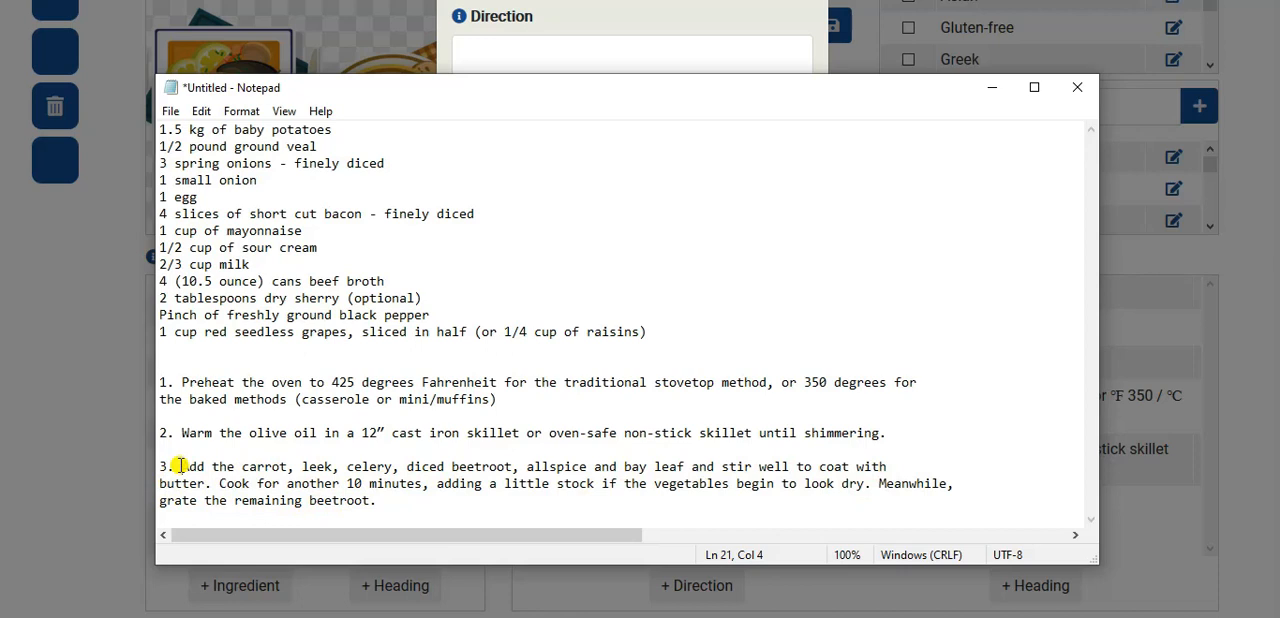
{"action": "left_click_drag", "start_coordinate": [182, 466], "coordinate": [209, 485]}
{"action": "key", "text": "ctrl+c"}
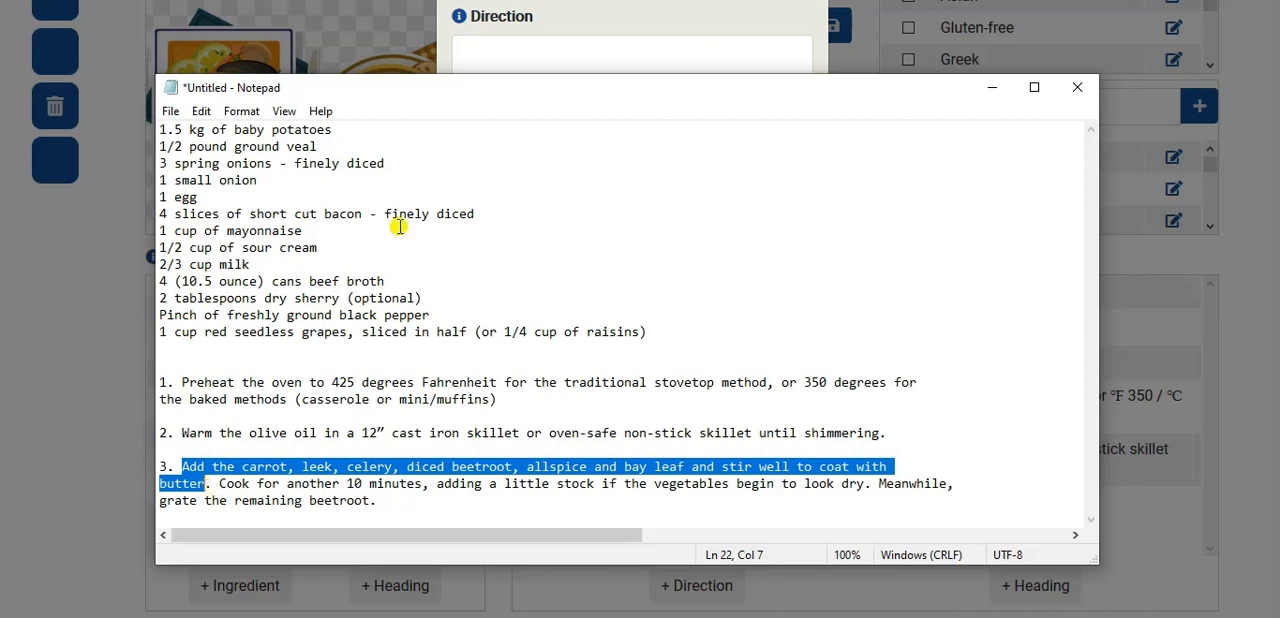
{"action": "left_click", "coordinate": [583, 20]}
{"action": "left_click", "coordinate": [525, 75]}
{"action": "key", "text": "ctrl+v"}
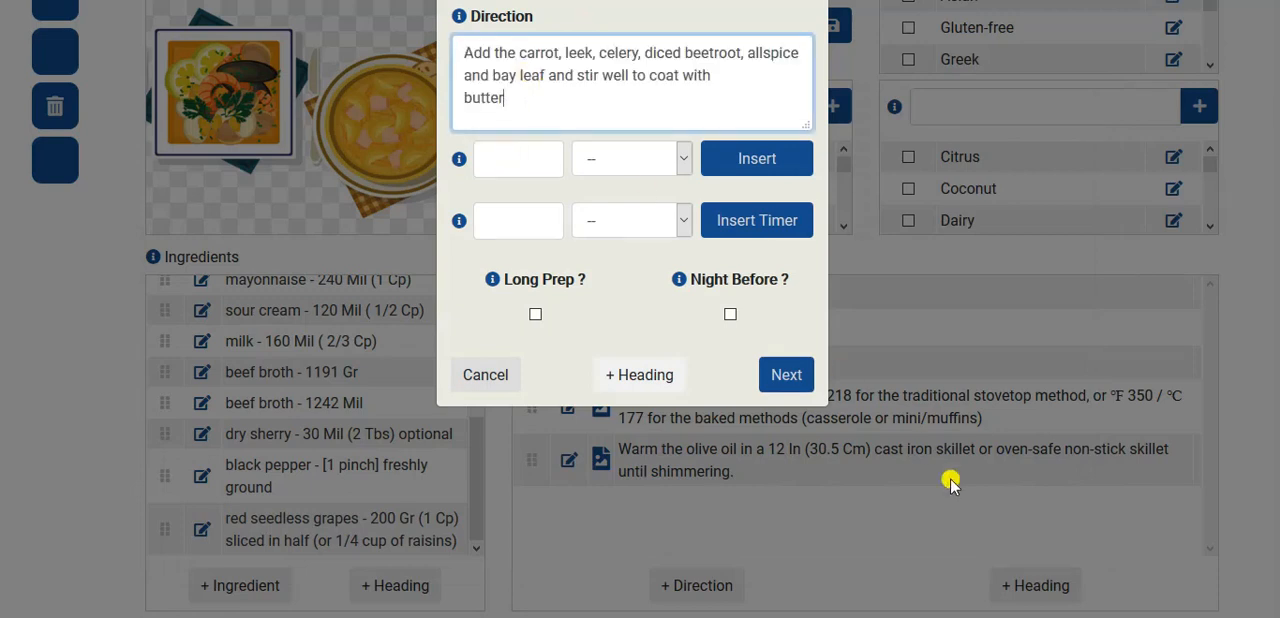
{"action": "left_click", "coordinate": [782, 377]}
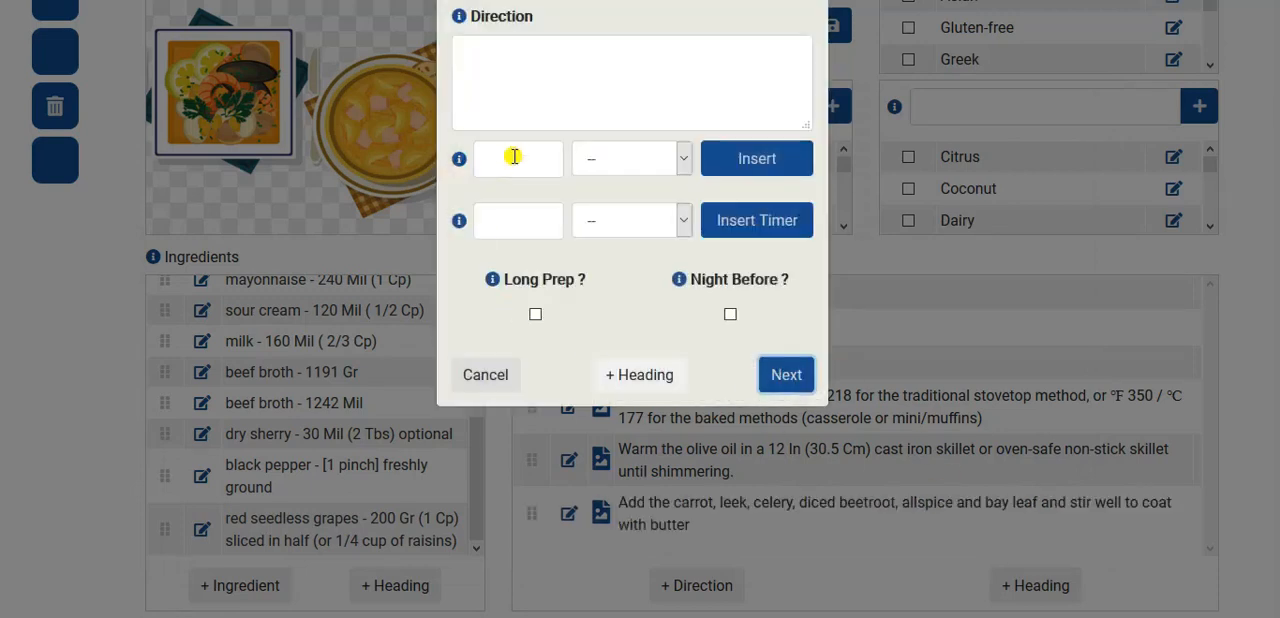
- Copy the Notepad sentence "Cook for another 10 minutes, adding a little stock if the vegetables begin to look dry." into the blank direction
{"action": "key", "text": "alt+Tab"}
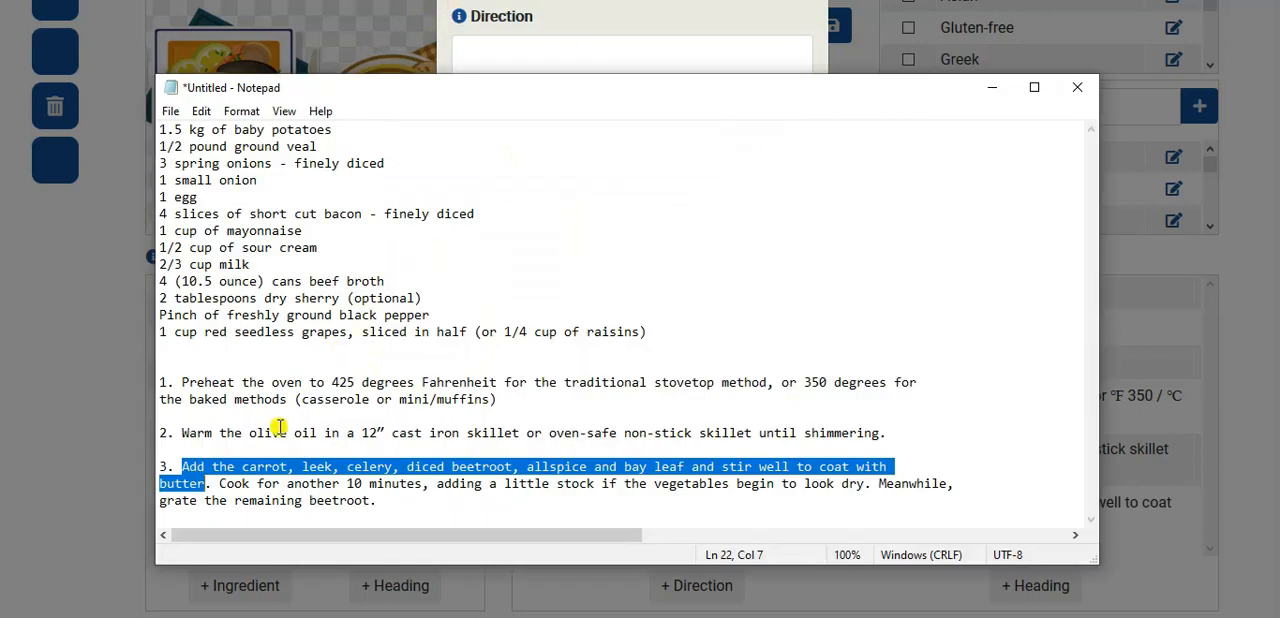
{"action": "left_click_drag", "start_coordinate": [219, 483], "coordinate": [868, 487]}
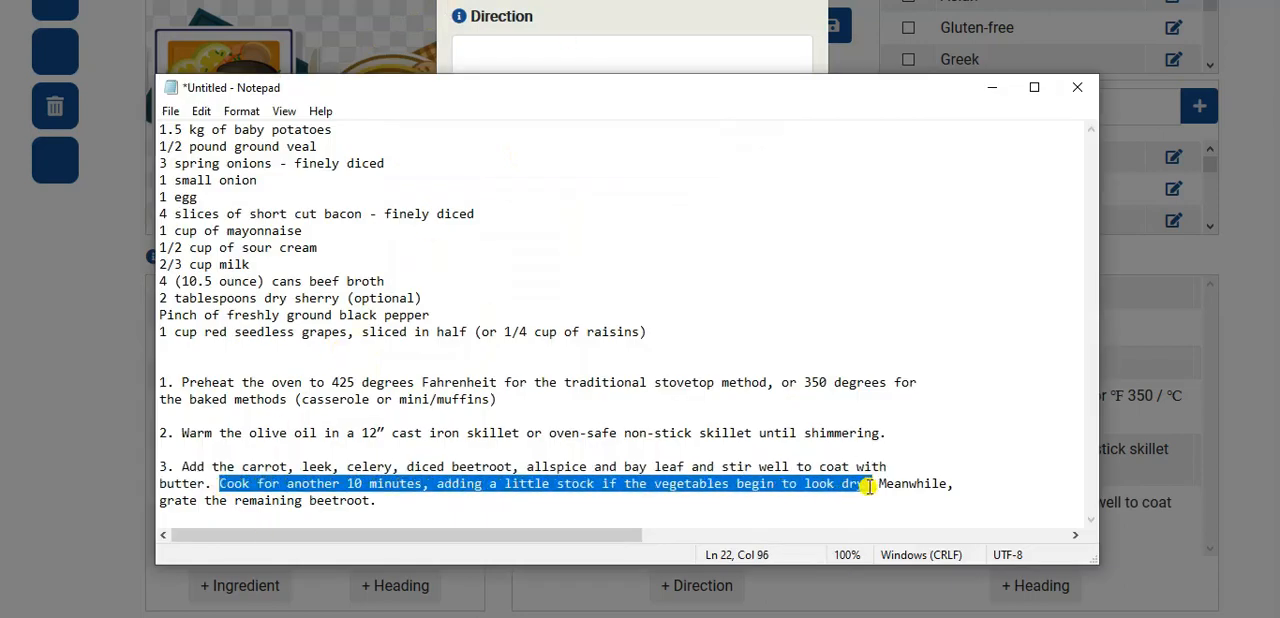
{"action": "key", "text": "ctrl+c"}
{"action": "left_click", "coordinate": [666, 63]}
{"action": "key", "text": "ctrl+v"}
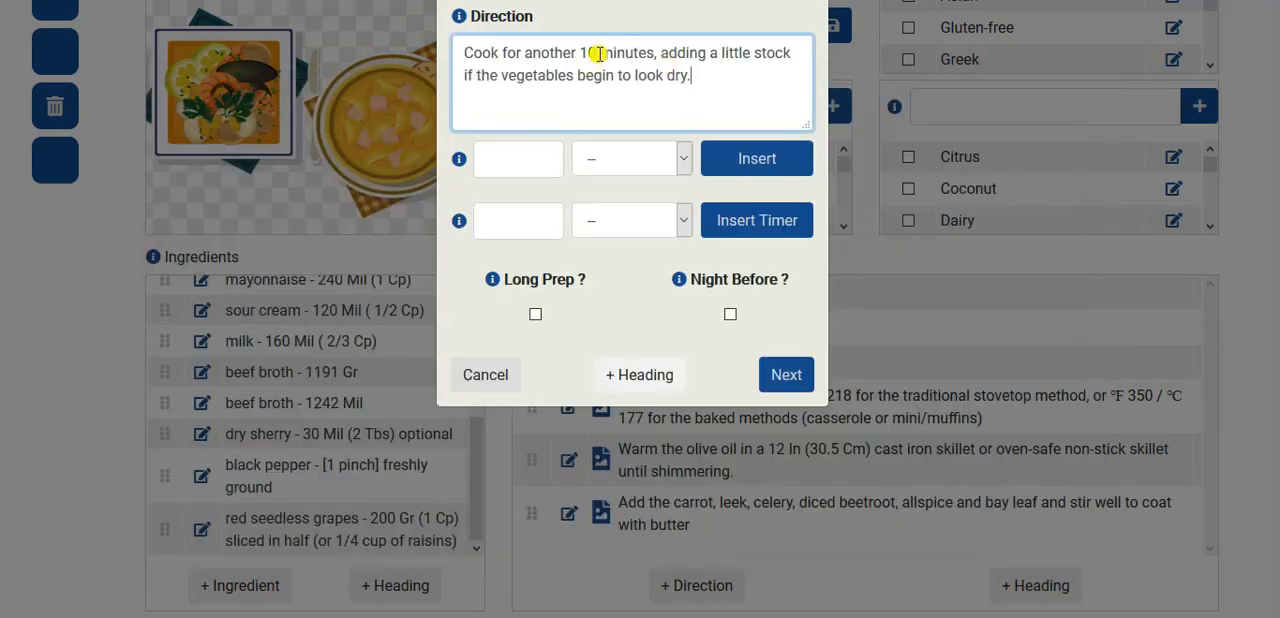
- Replace "10 minutes" in the direction text with an inserted timer of 10 Minutes and add the direction to the recipe
{"action": "left_click_drag", "start_coordinate": [579, 52], "coordinate": [655, 53]}
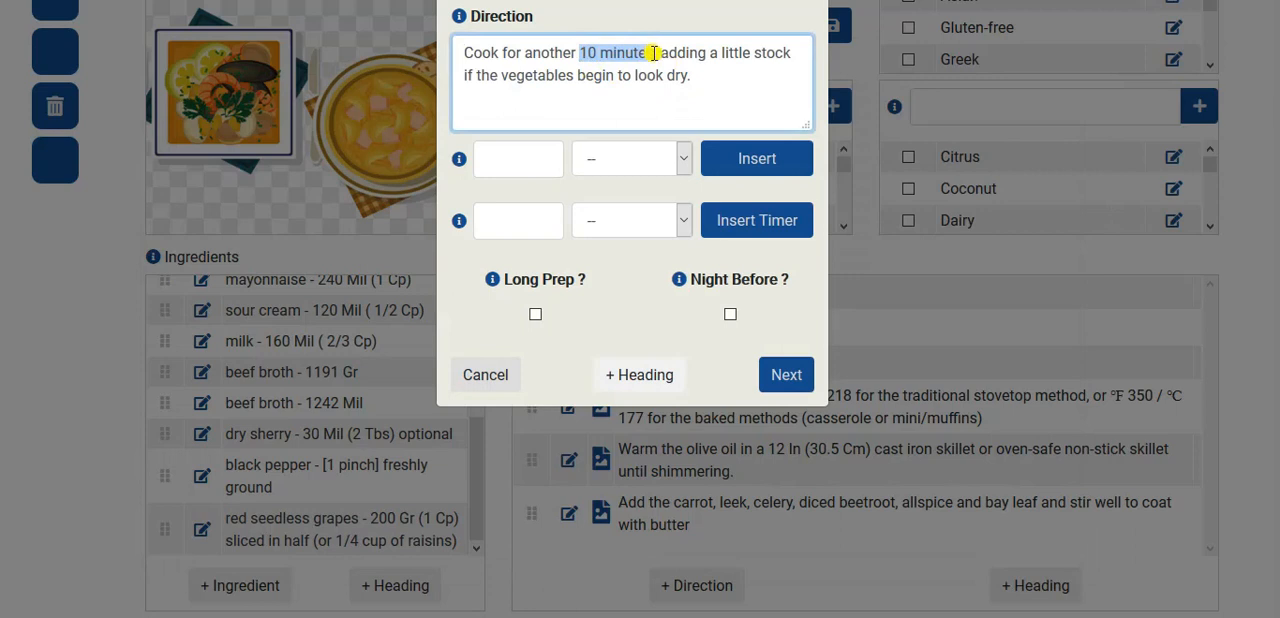
{"action": "left_click", "coordinate": [494, 221]}
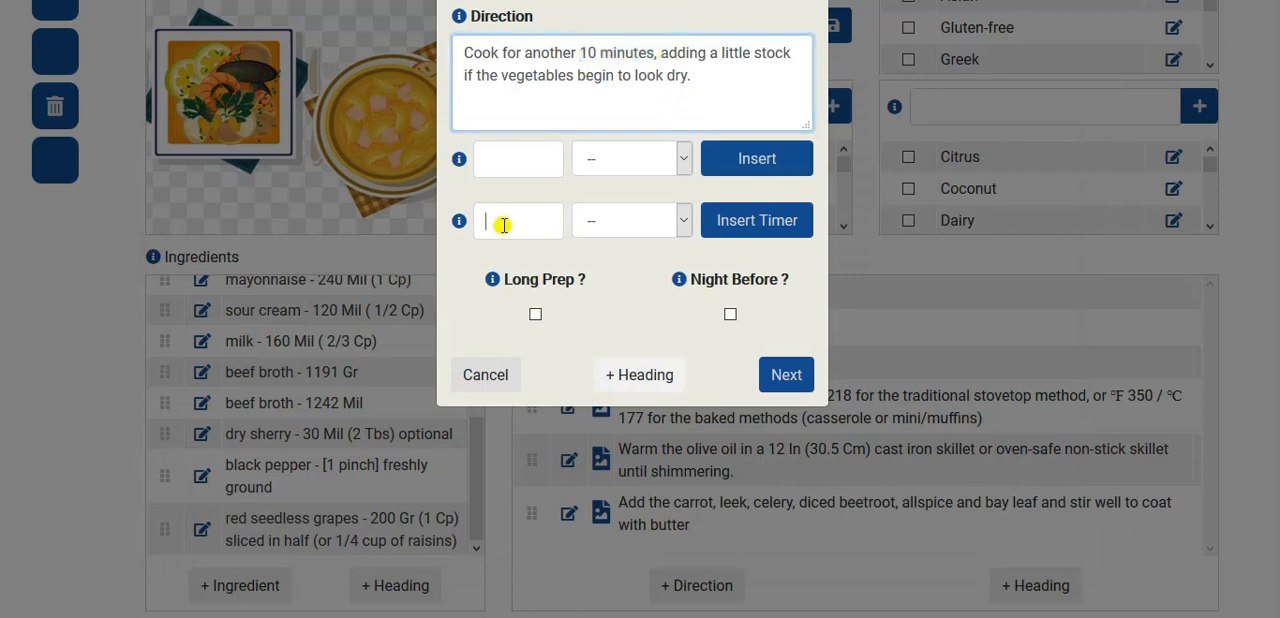
{"action": "left_click", "coordinate": [622, 218]}
{"action": "left_click", "coordinate": [597, 306]}
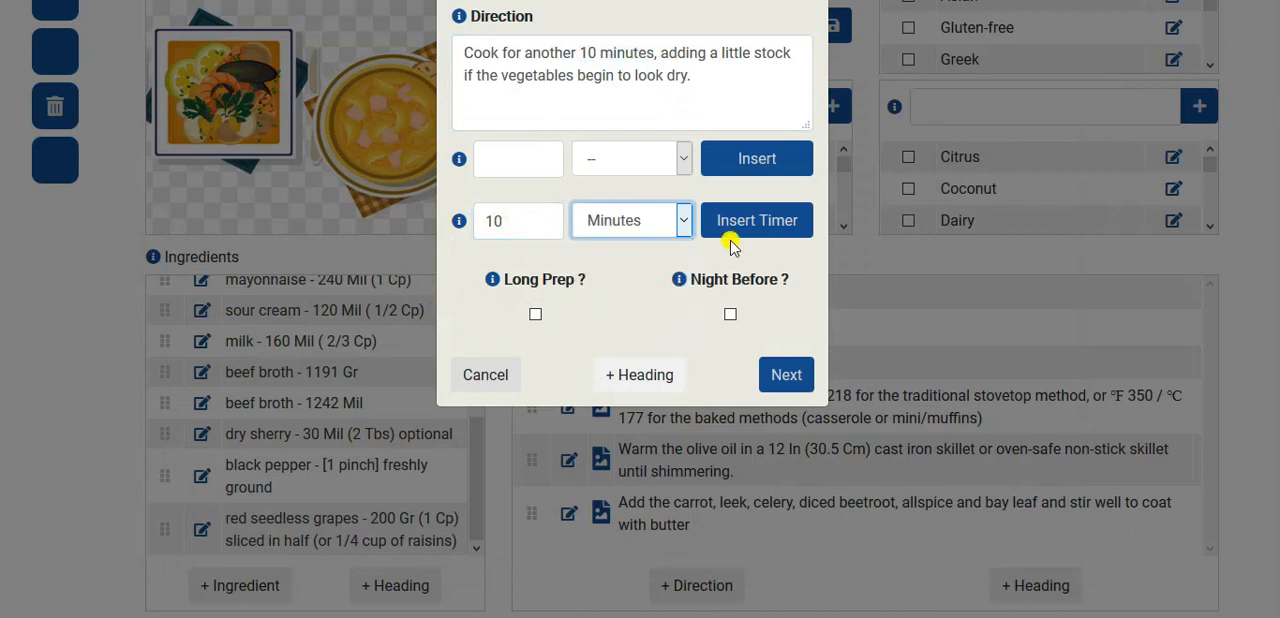
{"action": "left_click", "coordinate": [745, 225]}
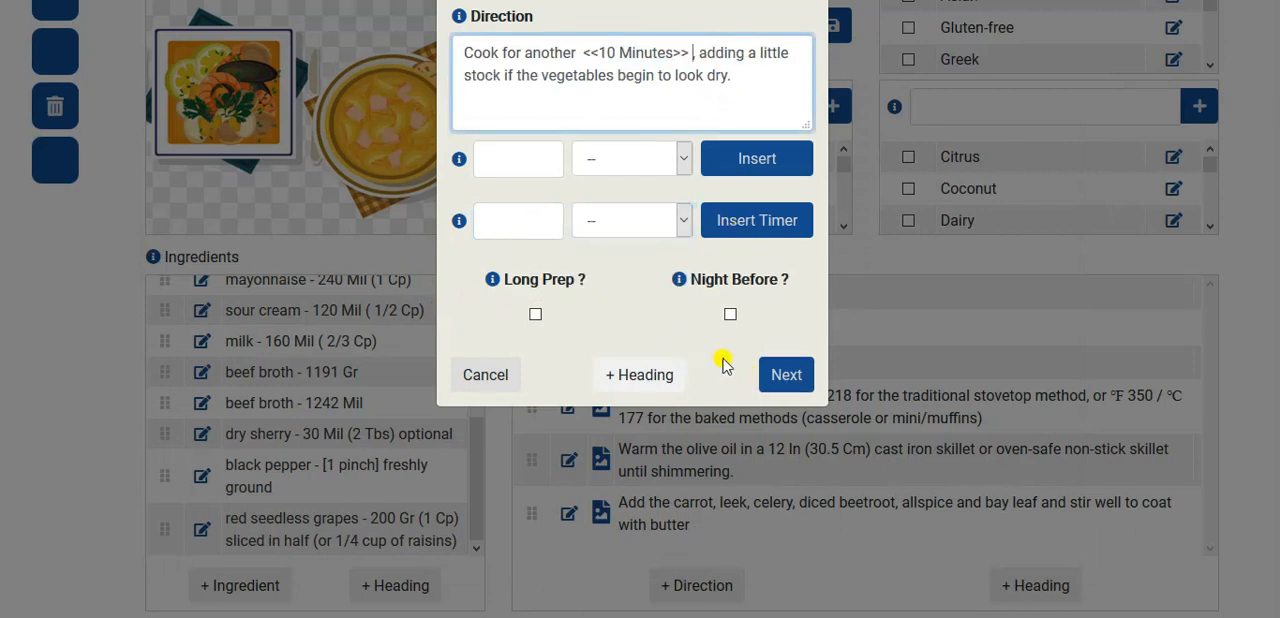
{"action": "left_click", "coordinate": [787, 372]}
- Copy "grate the remaining beetroot" from Notepad, add it as a direction, and close the blank direction form
{"action": "key", "text": "alt+Tab"}
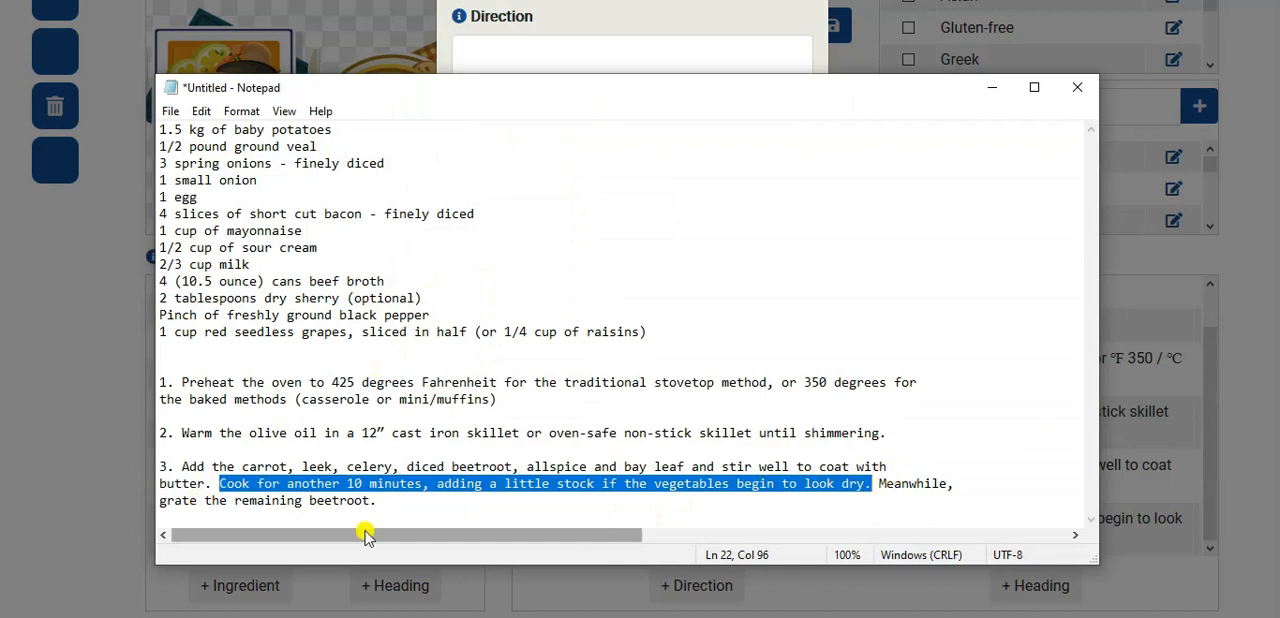
{"action": "left_click_drag", "start_coordinate": [160, 500], "coordinate": [367, 501]}
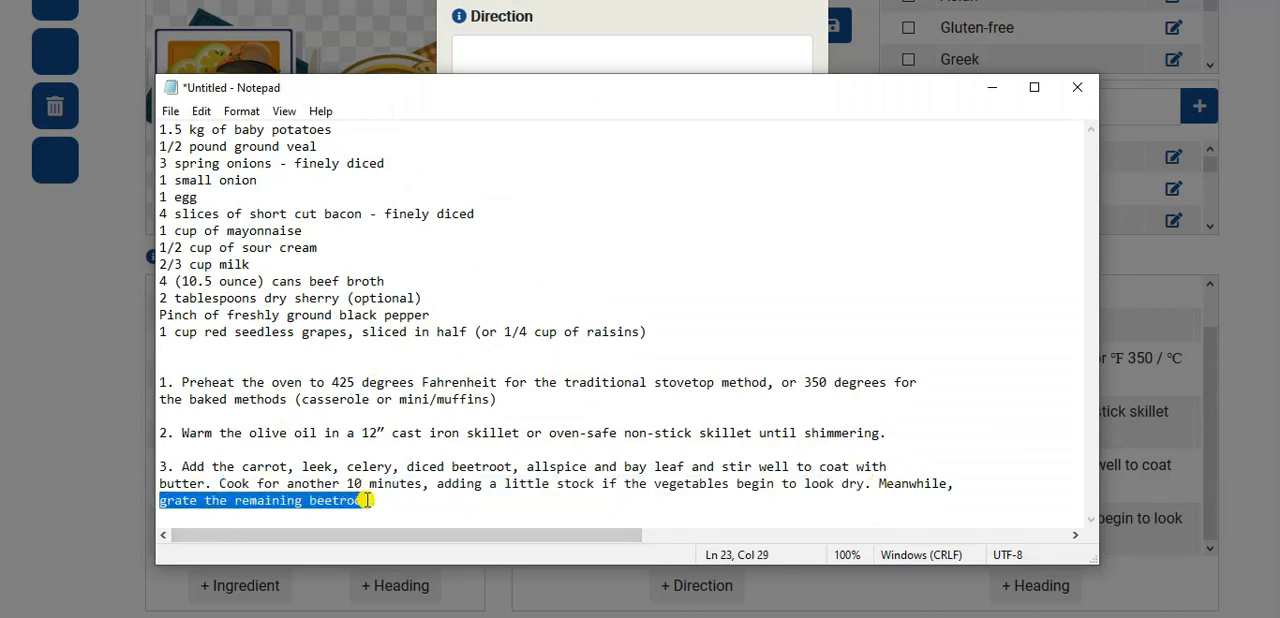
{"action": "left_click", "coordinate": [578, 18]}
{"action": "left_click", "coordinate": [517, 100]}
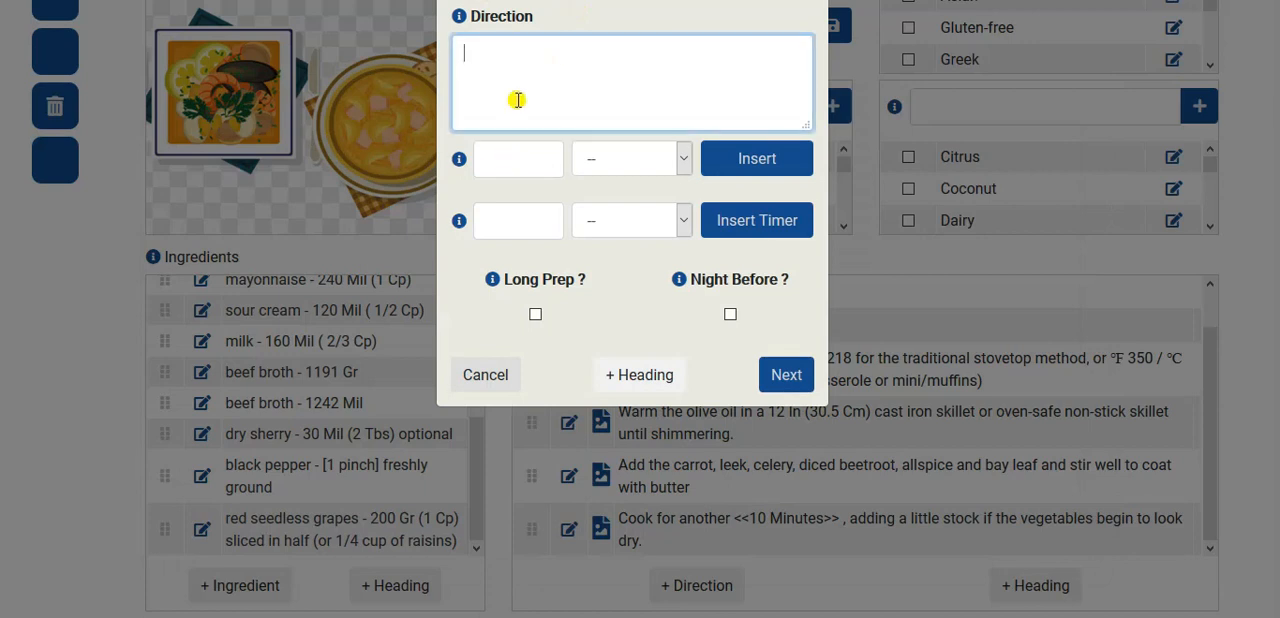
{"action": "key", "text": "ctrl+v"}
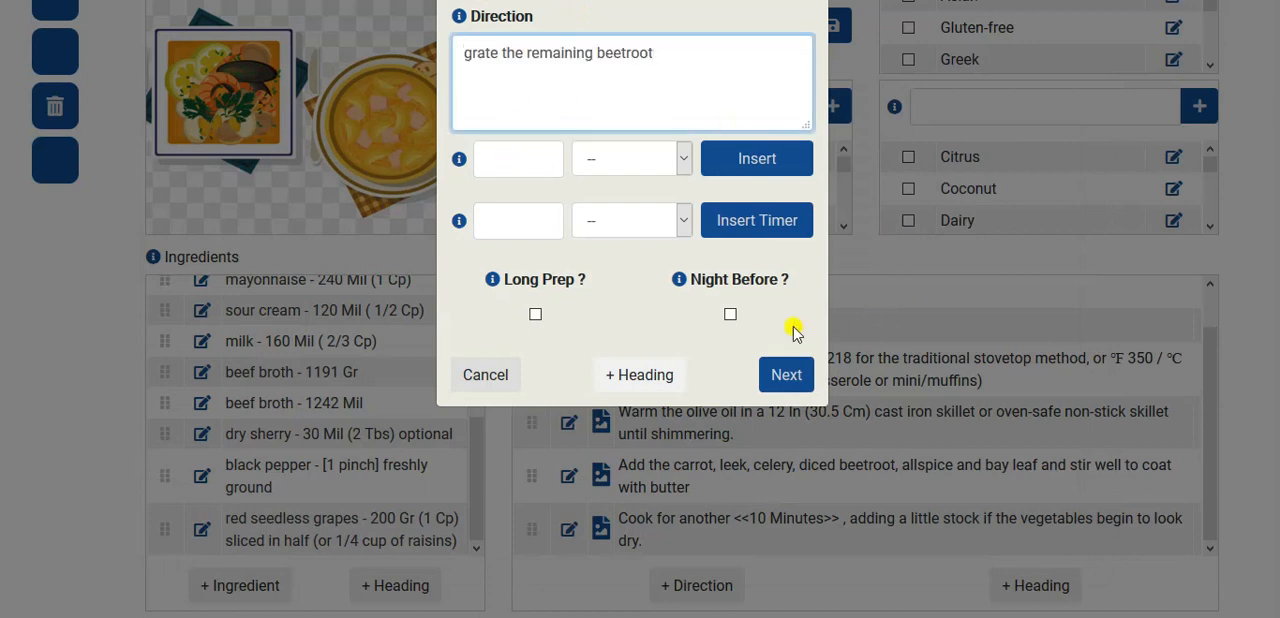
{"action": "left_click", "coordinate": [784, 374]}
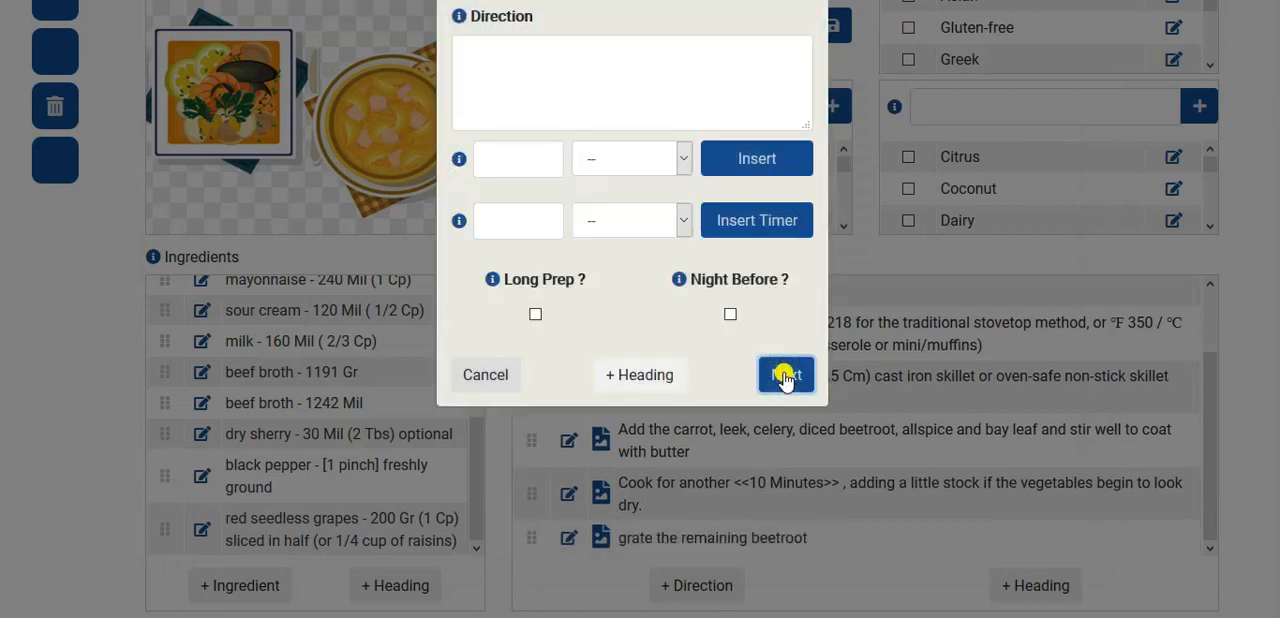
{"action": "left_click", "coordinate": [500, 374]}
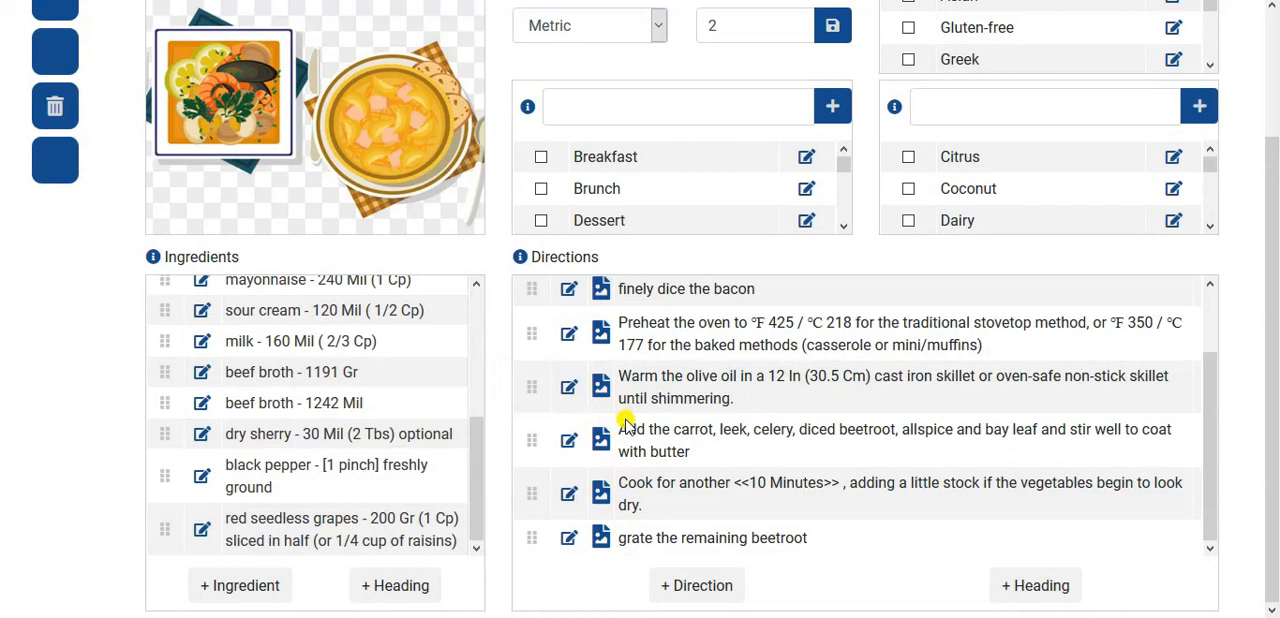
{"action": "scroll", "coordinate": [50, 288], "scroll_direction": "up", "scroll_amount": 2}
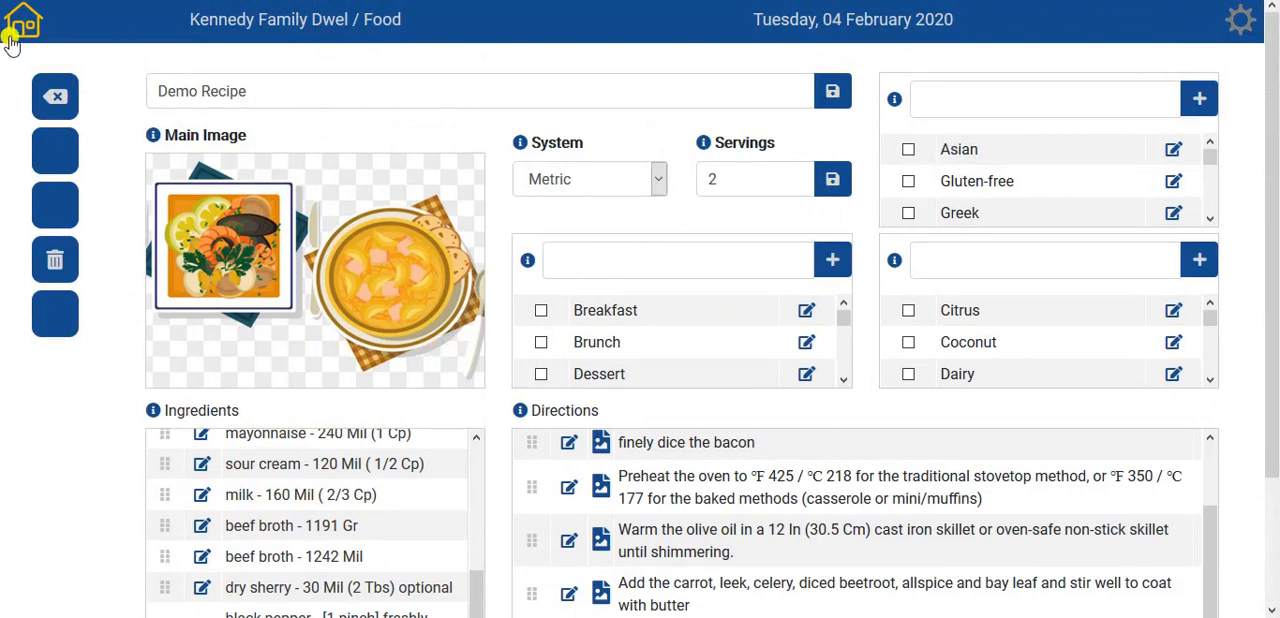
- Leave the recipe's edit view and display Demo Recipe scaled to 5 servings
{"action": "left_click", "coordinate": [55, 95]}
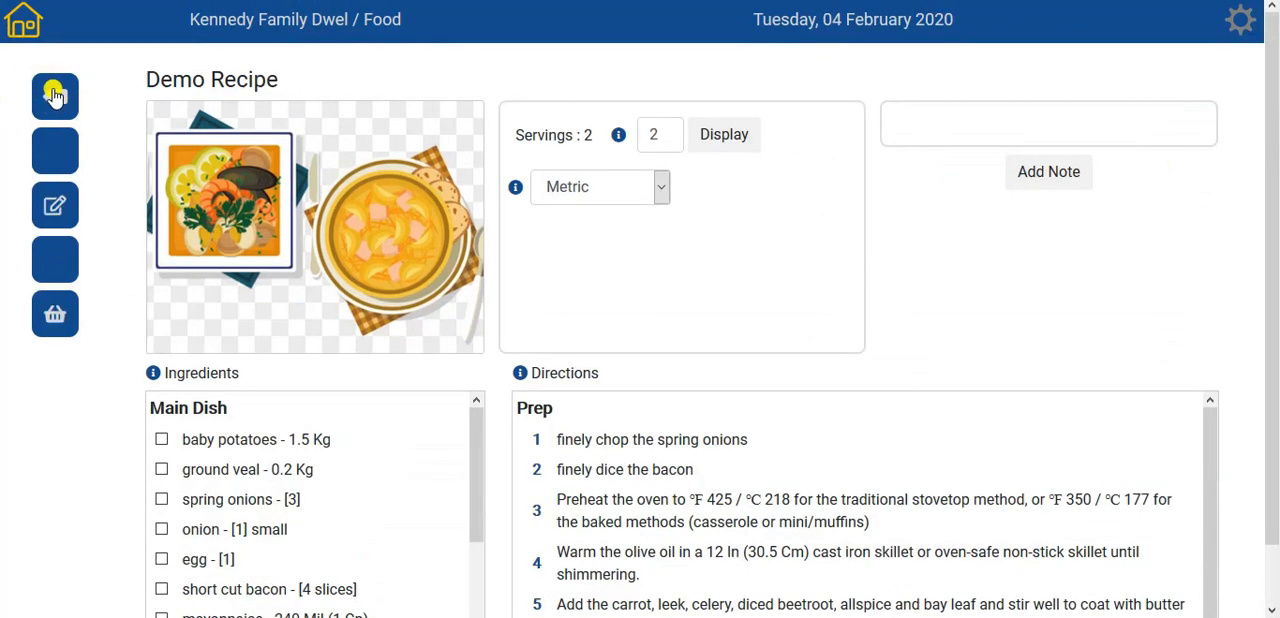
{"action": "scroll", "coordinate": [100, 557], "scroll_direction": "down", "scroll_amount": 1}
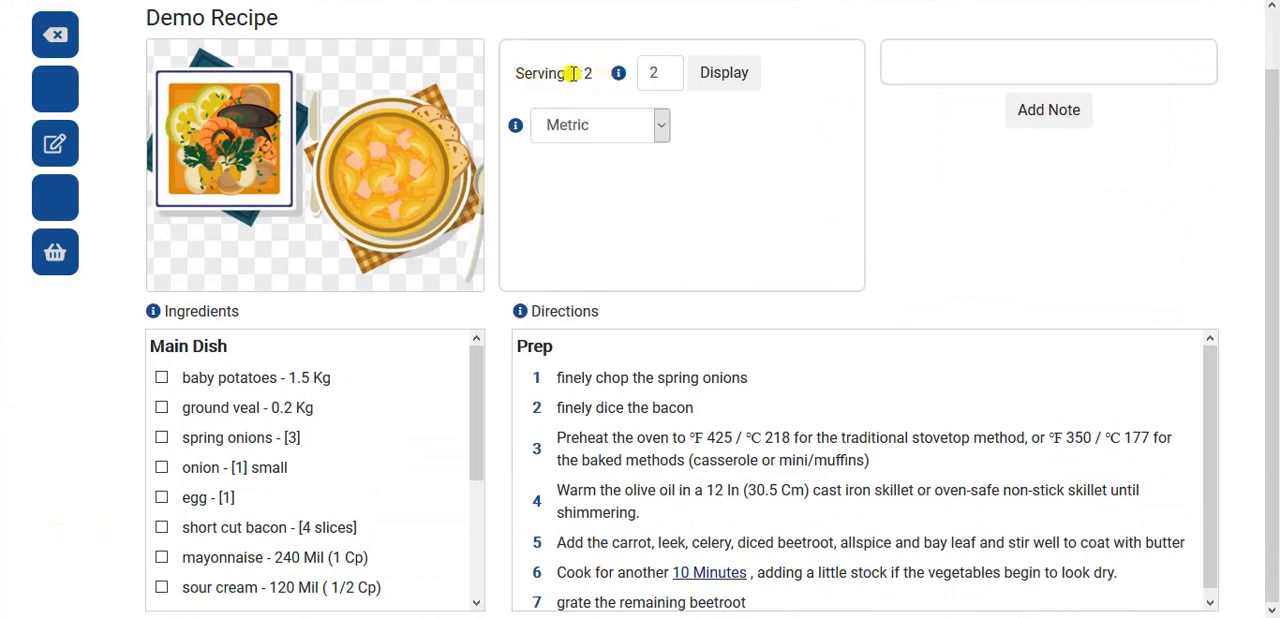
{"action": "double_click", "coordinate": [665, 73]}
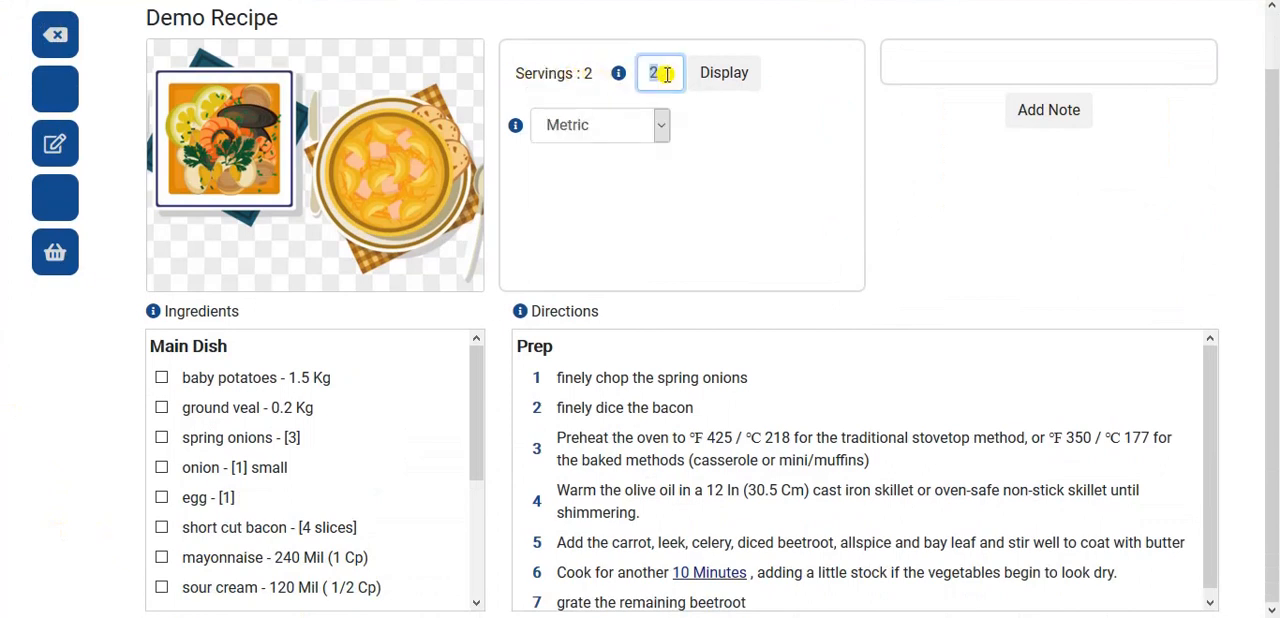
{"action": "left_click", "coordinate": [724, 78]}
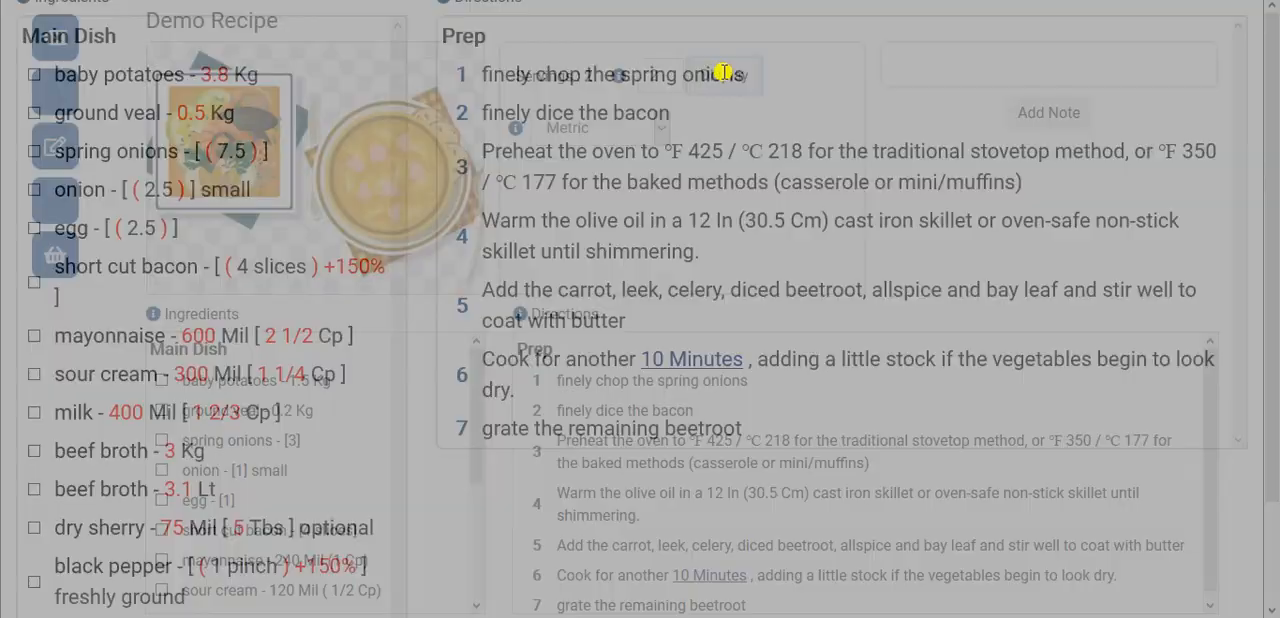
- Examine the scaled ingredient quantities, including mayonnaise's metric and cup amounts and dry sherry's comment, and close the scaled recipe display
{"action": "scroll", "coordinate": [108, 335], "scroll_direction": "down", "scroll_amount": 2}
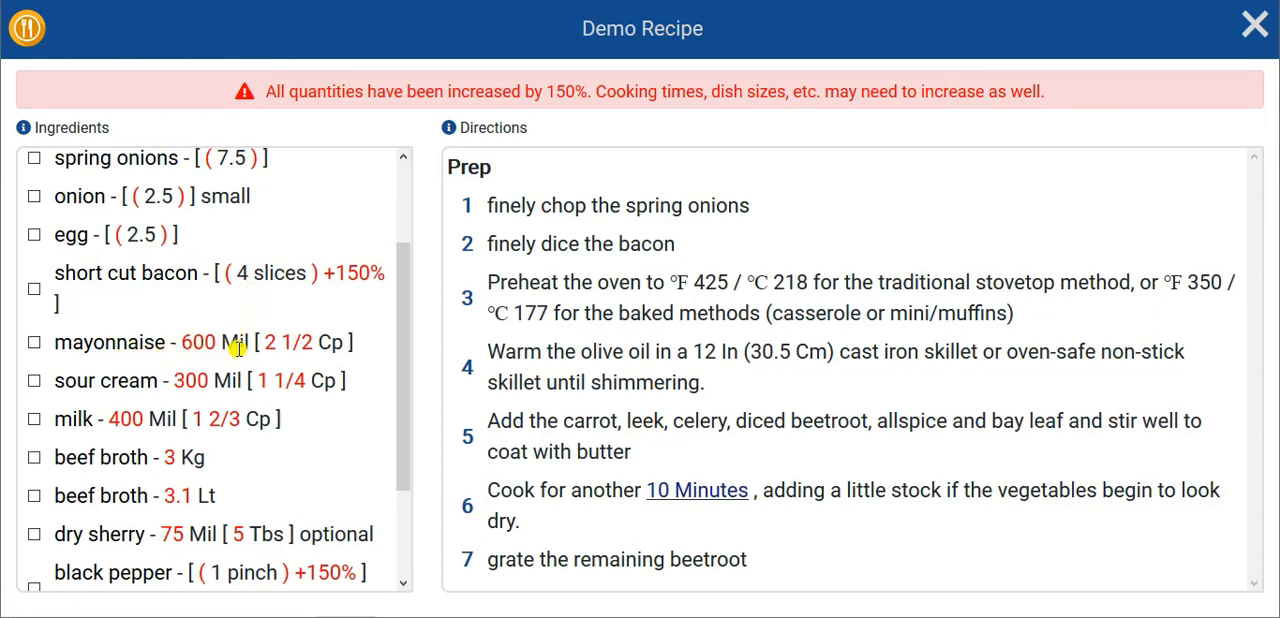
{"action": "double_click", "coordinate": [185, 342]}
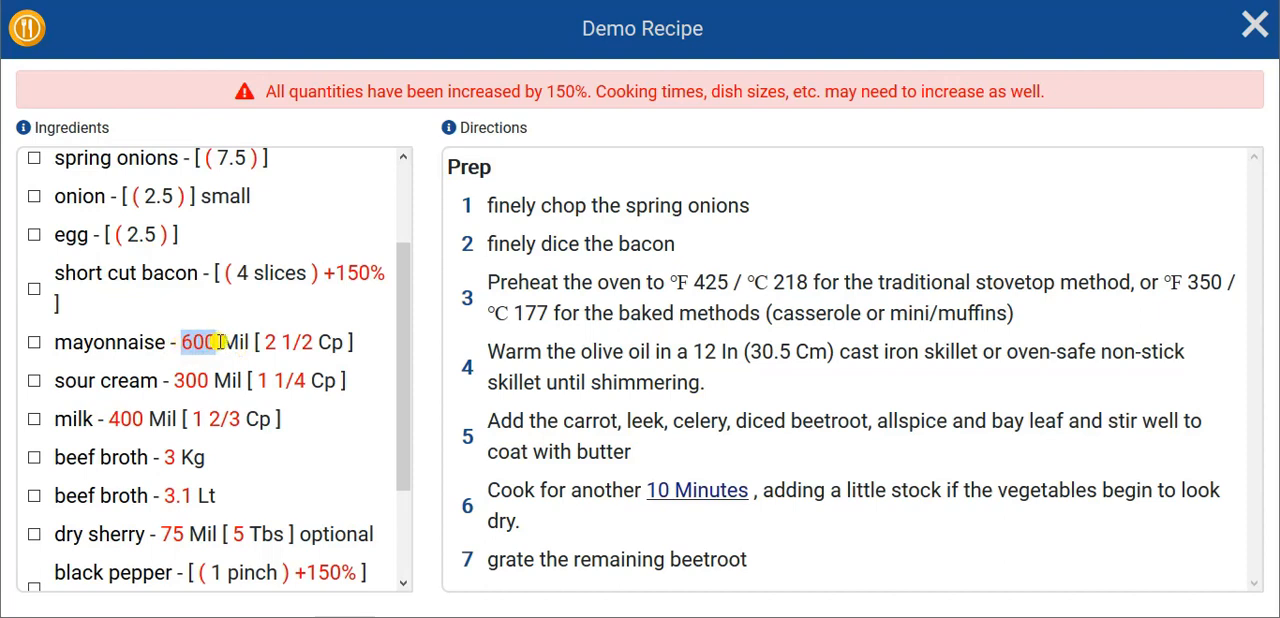
{"action": "left_click_drag", "start_coordinate": [262, 342], "coordinate": [316, 342]}
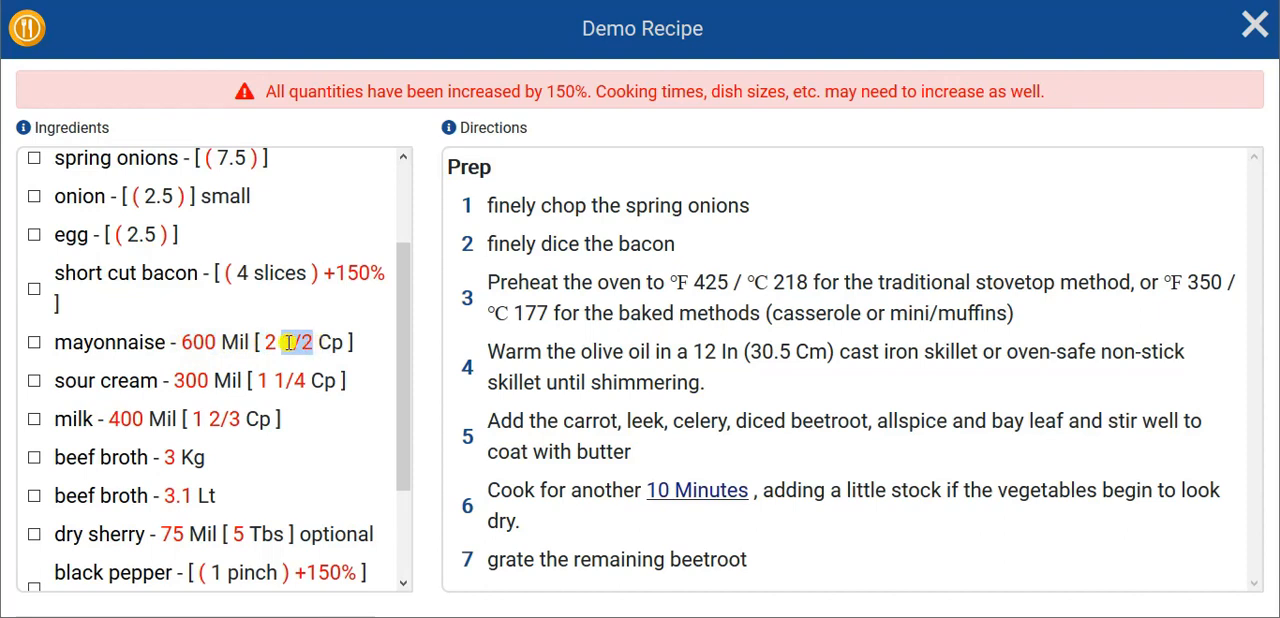
{"action": "left_click_drag", "start_coordinate": [256, 342], "coordinate": [316, 343]}
{"action": "scroll", "coordinate": [313, 426], "scroll_direction": "down", "scroll_amount": 1}
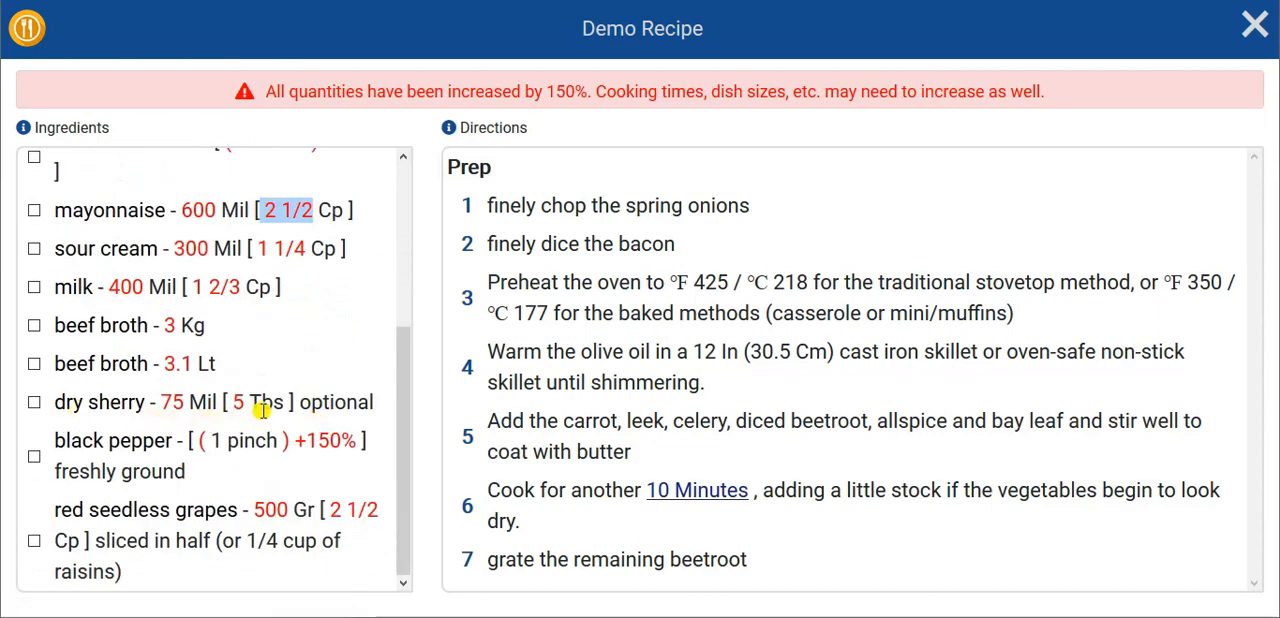
{"action": "left_click_drag", "start_coordinate": [299, 402], "coordinate": [378, 408]}
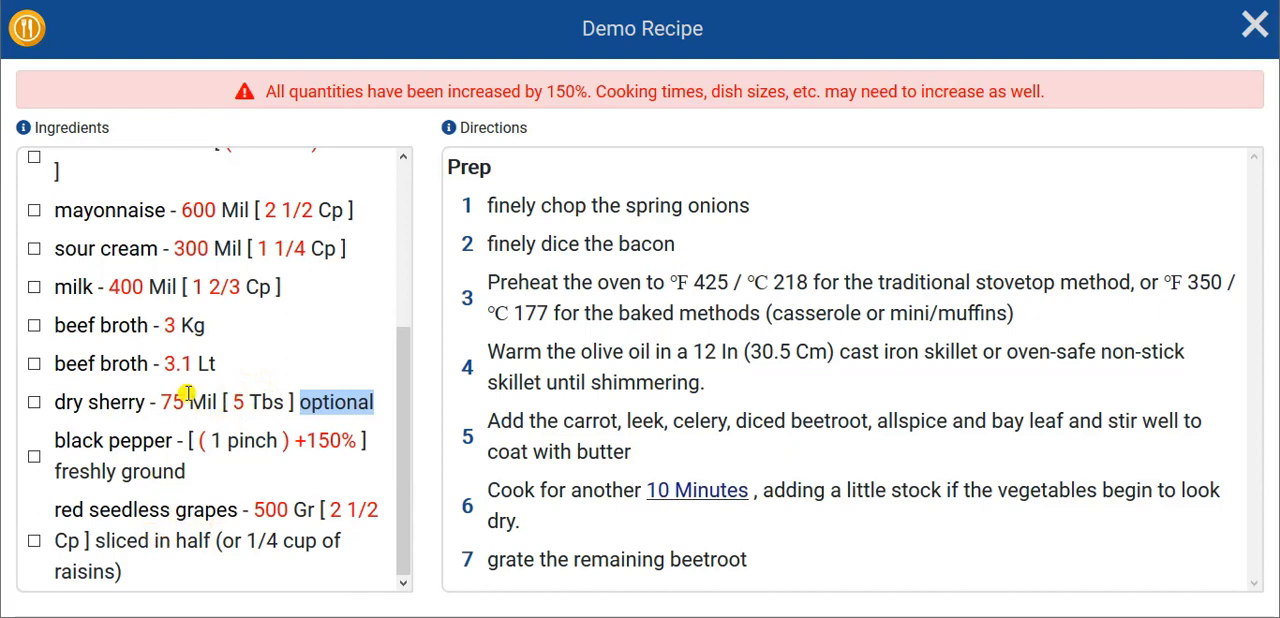
{"action": "scroll", "coordinate": [186, 395], "scroll_direction": "up", "scroll_amount": 3}
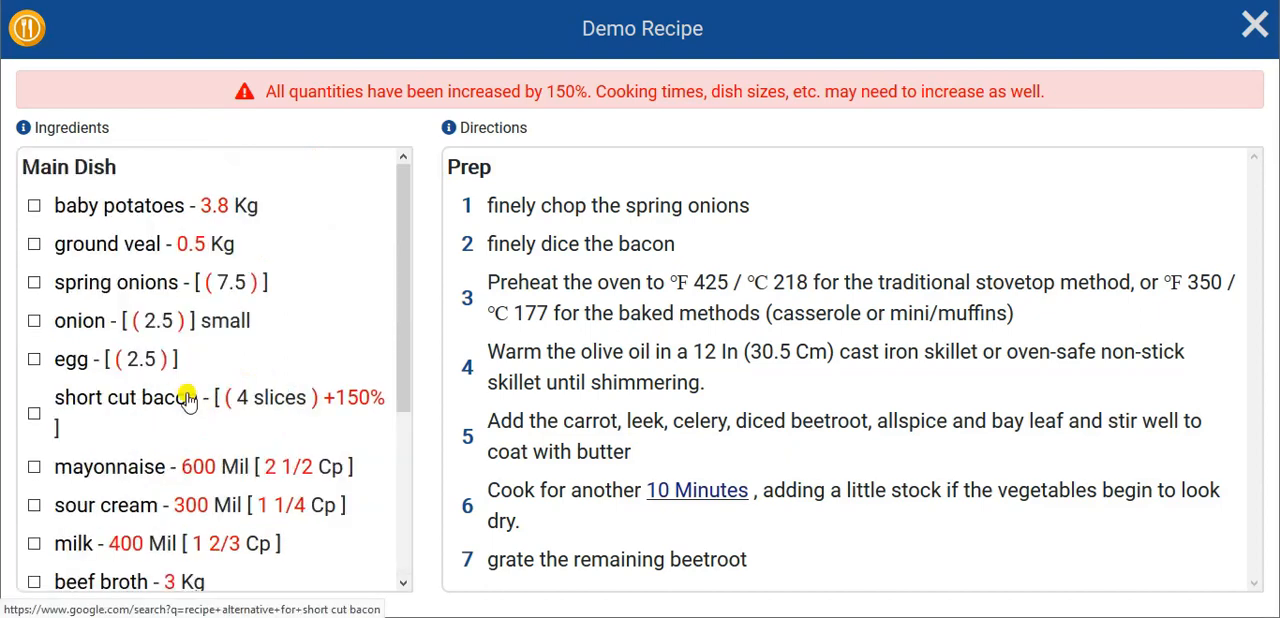
{"action": "left_click", "coordinate": [1252, 25]}
- Reopen Demo Recipe for editing and open the baby potatoes ingredient's details
{"action": "left_click", "coordinate": [76, 205]}
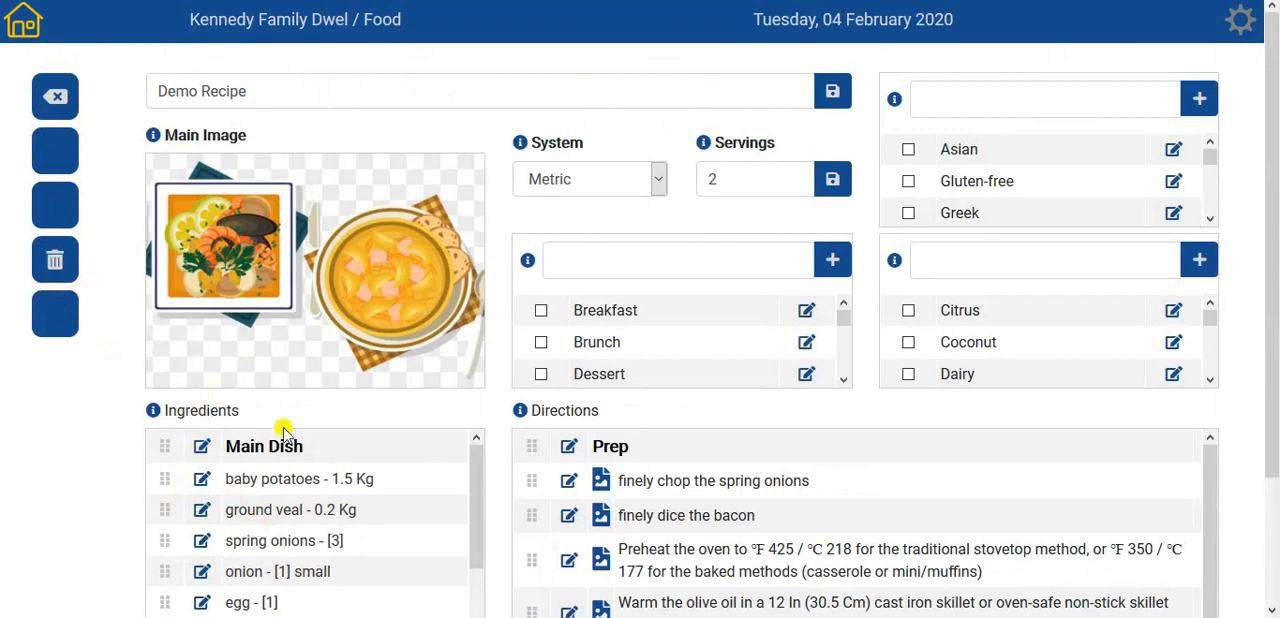
{"action": "left_click", "coordinate": [201, 479]}
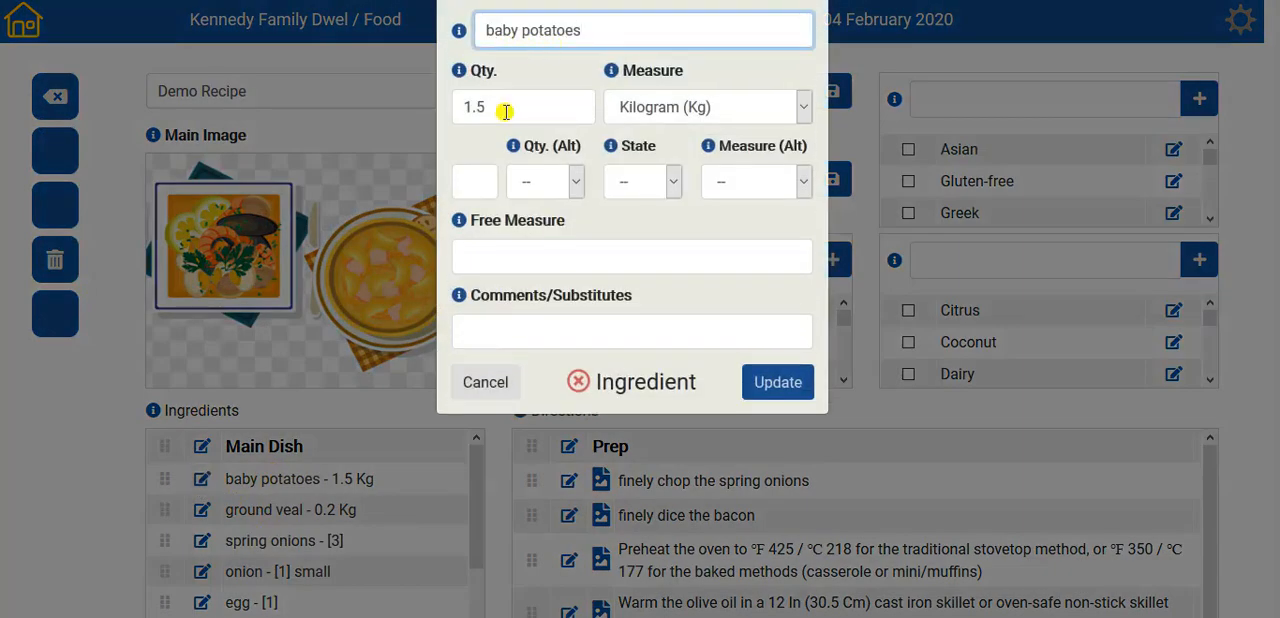